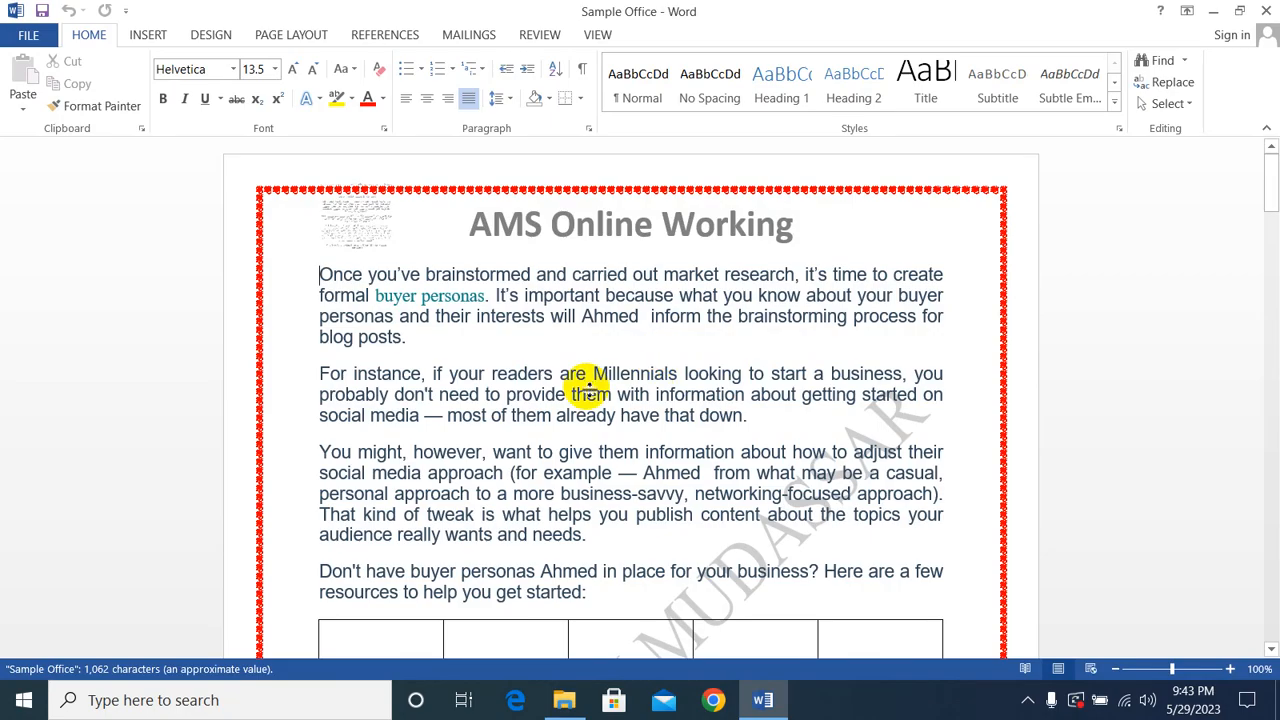
# - Insert several blank lines after the π symbol on the document's last page
pyautogui.scroll(-5, 582, 460)
pyautogui.scroll(-5, 590, 389)
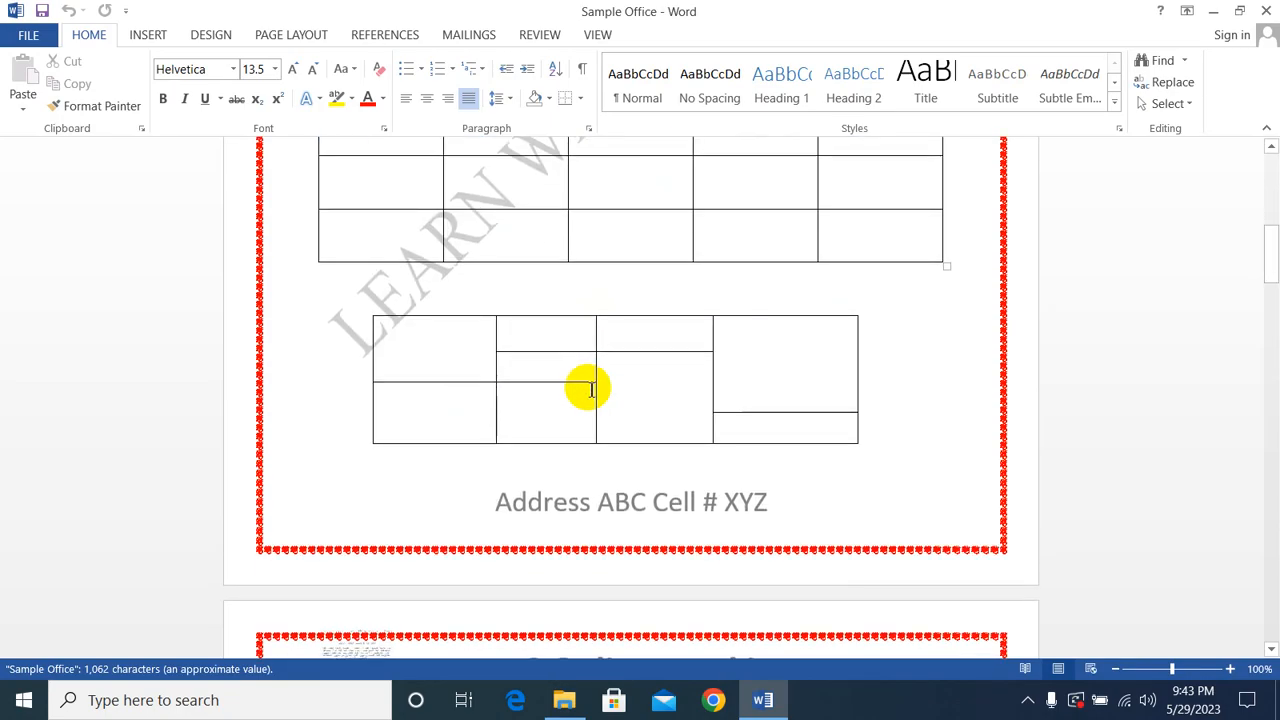
pyautogui.scroll(-5, 590, 389)
pyautogui.scroll(-5, 591, 389)
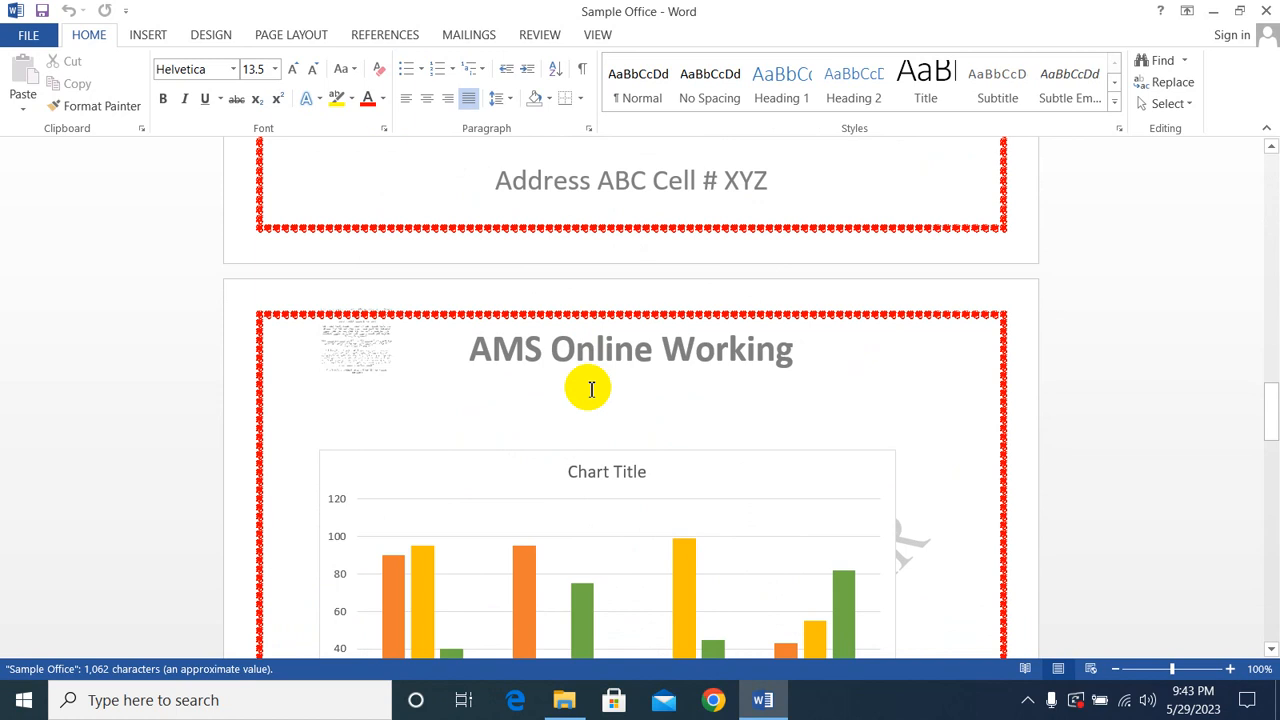
pyautogui.scroll(-20, 591, 389)
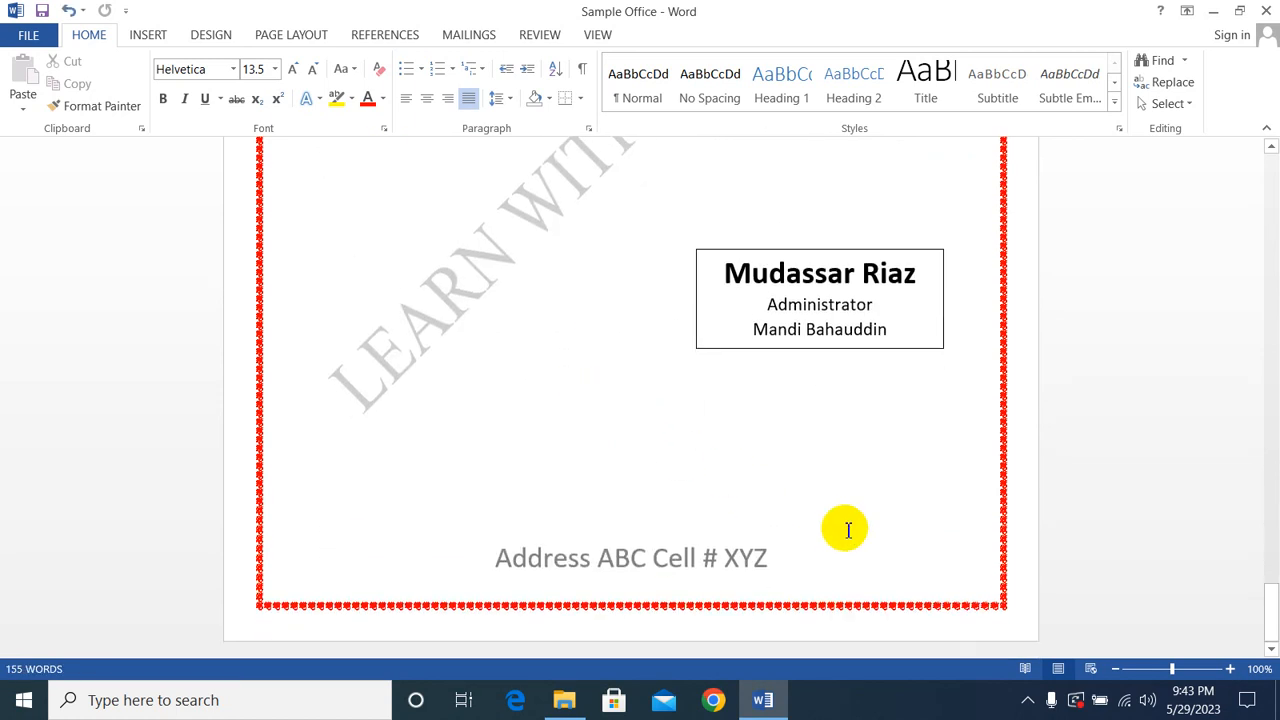
pyautogui.click(820, 448)
pyautogui.click(820, 448)
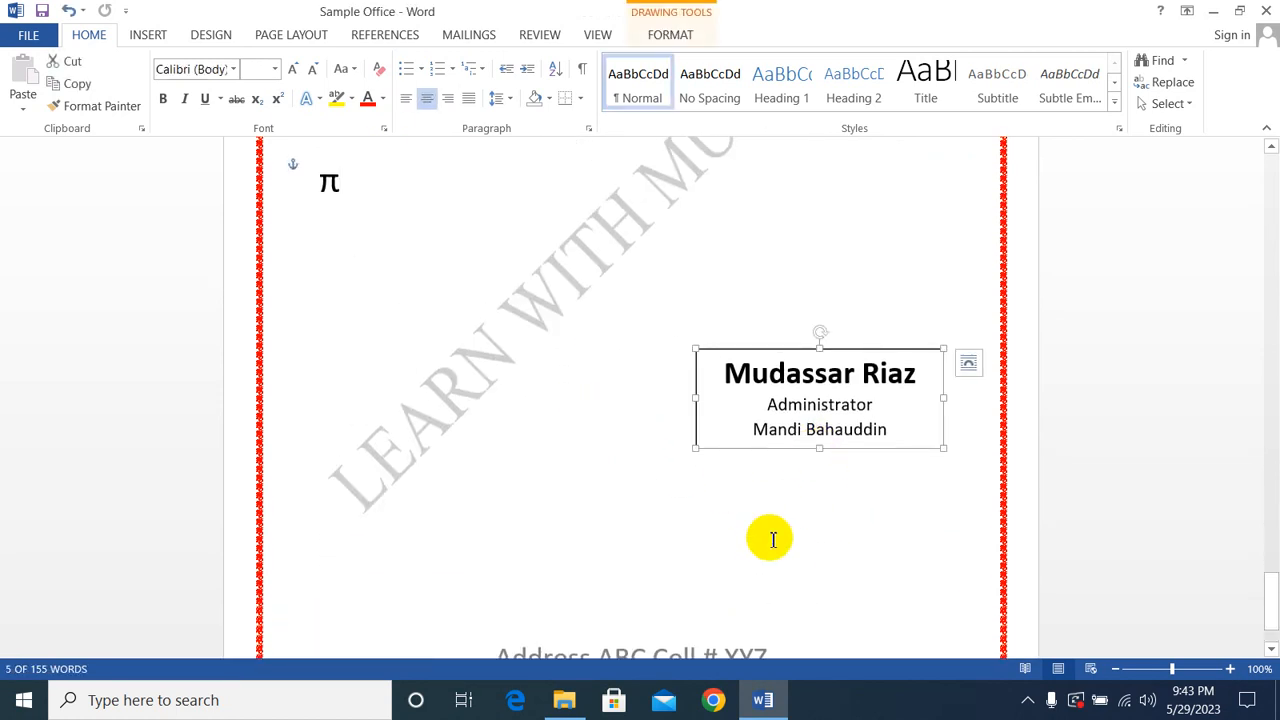
pyautogui.click(418, 530)
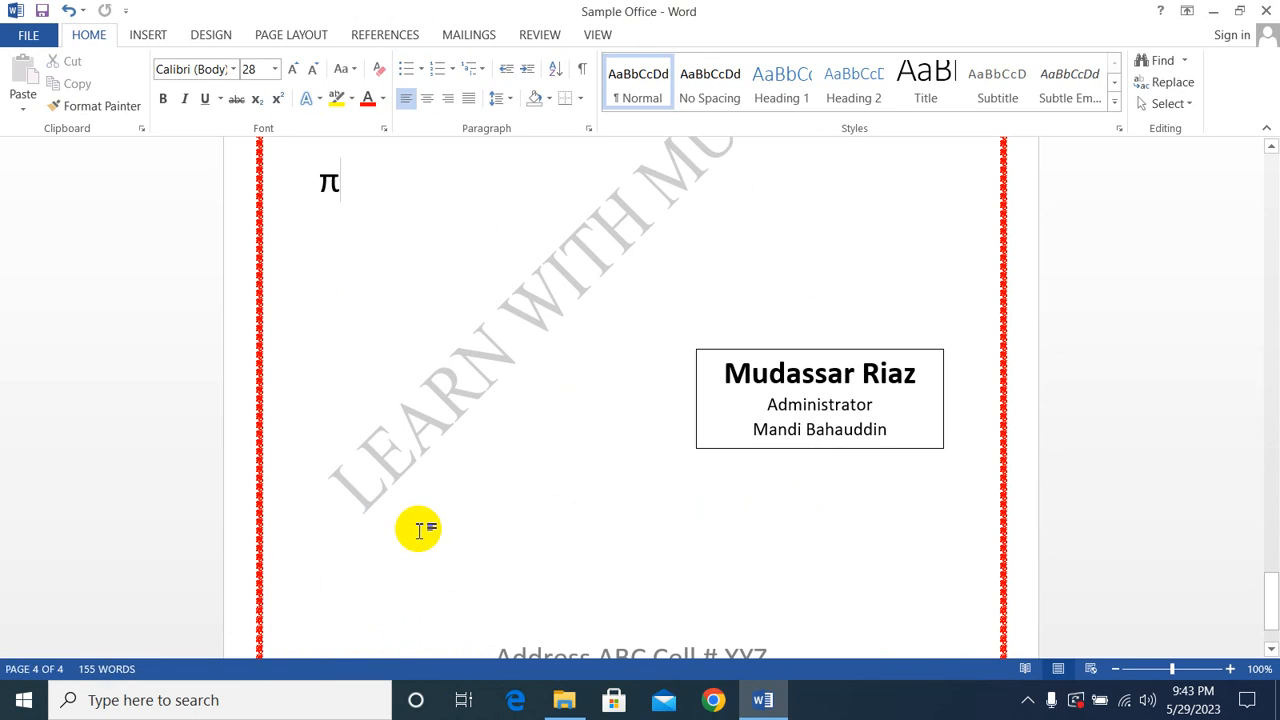
pyautogui.press('Return')
pyautogui.press('Return')
pyautogui.press('Return')
pyautogui.press('Return')
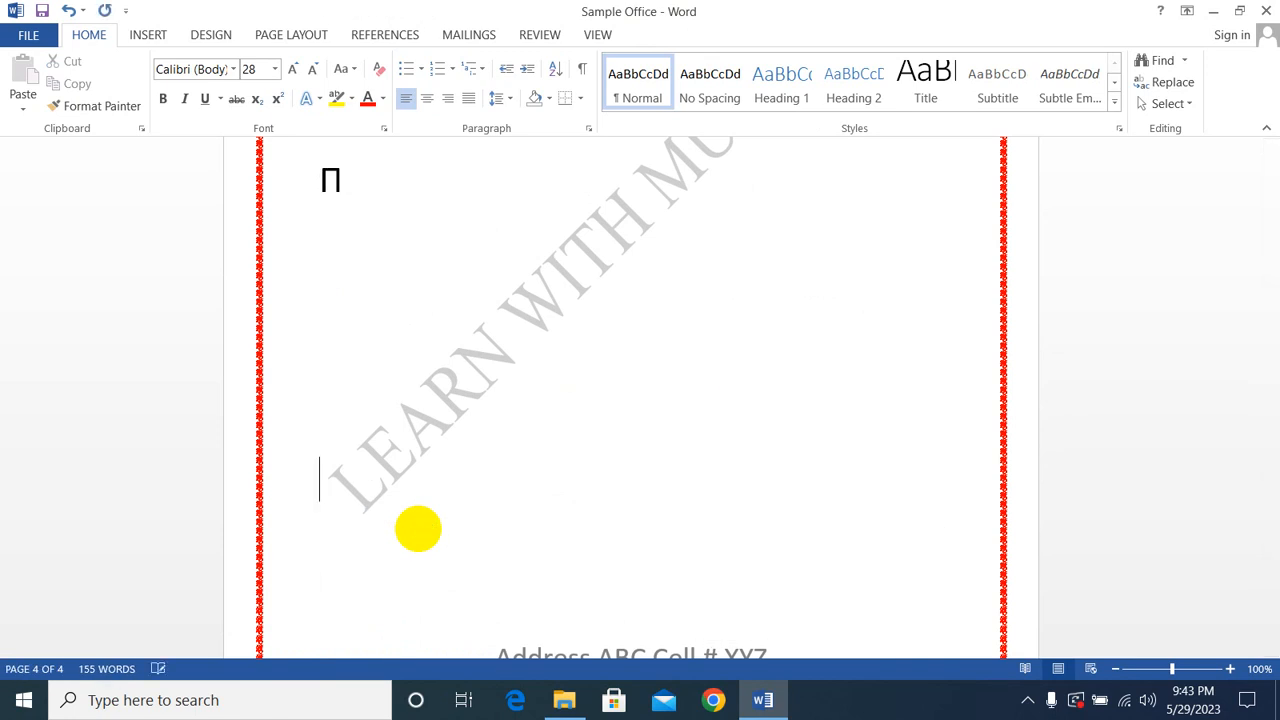
# - Set the text wrapping of the administrator signature text box to In Front of Text
pyautogui.scroll(-10, 491, 551)
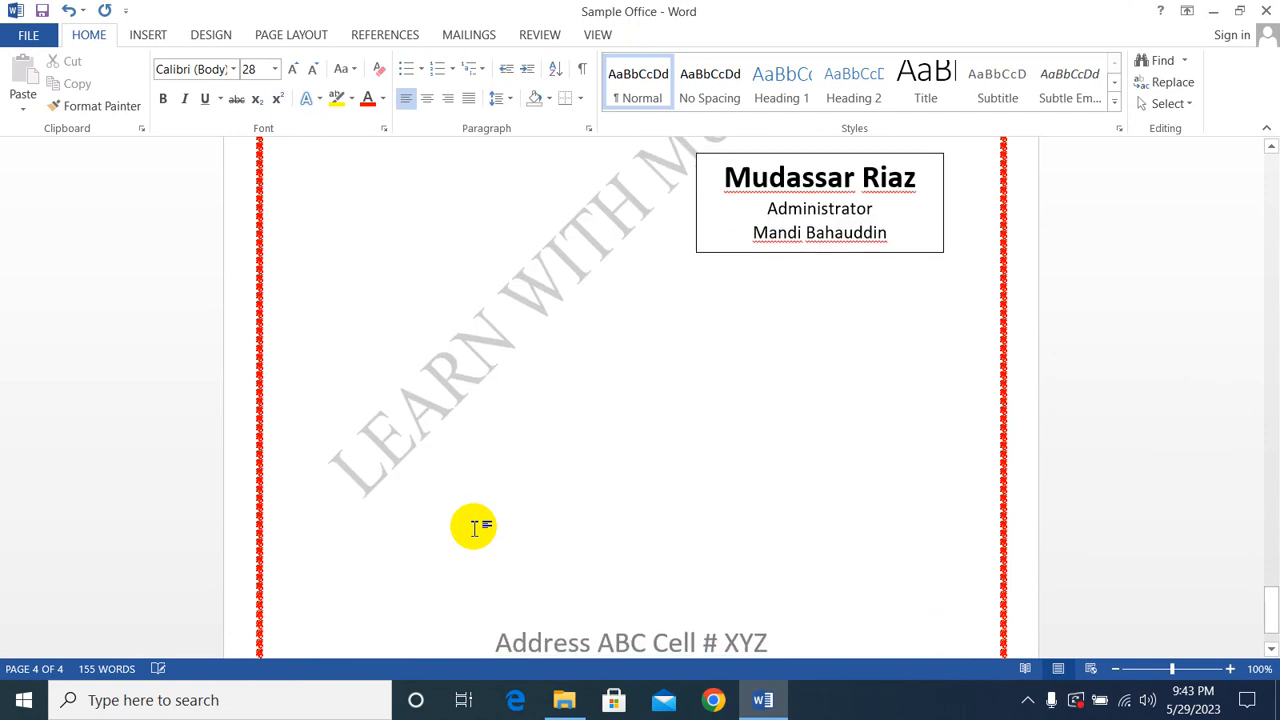
pyautogui.scroll(6, 475, 528)
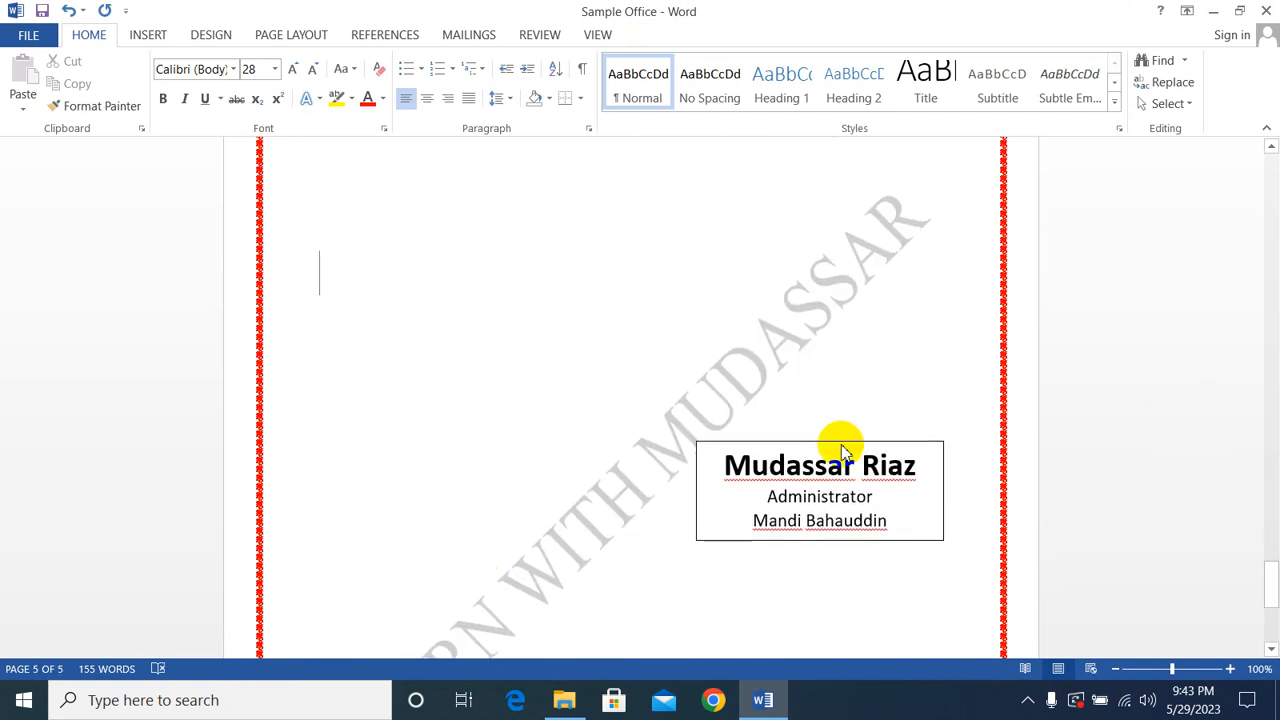
pyautogui.click(841, 449)
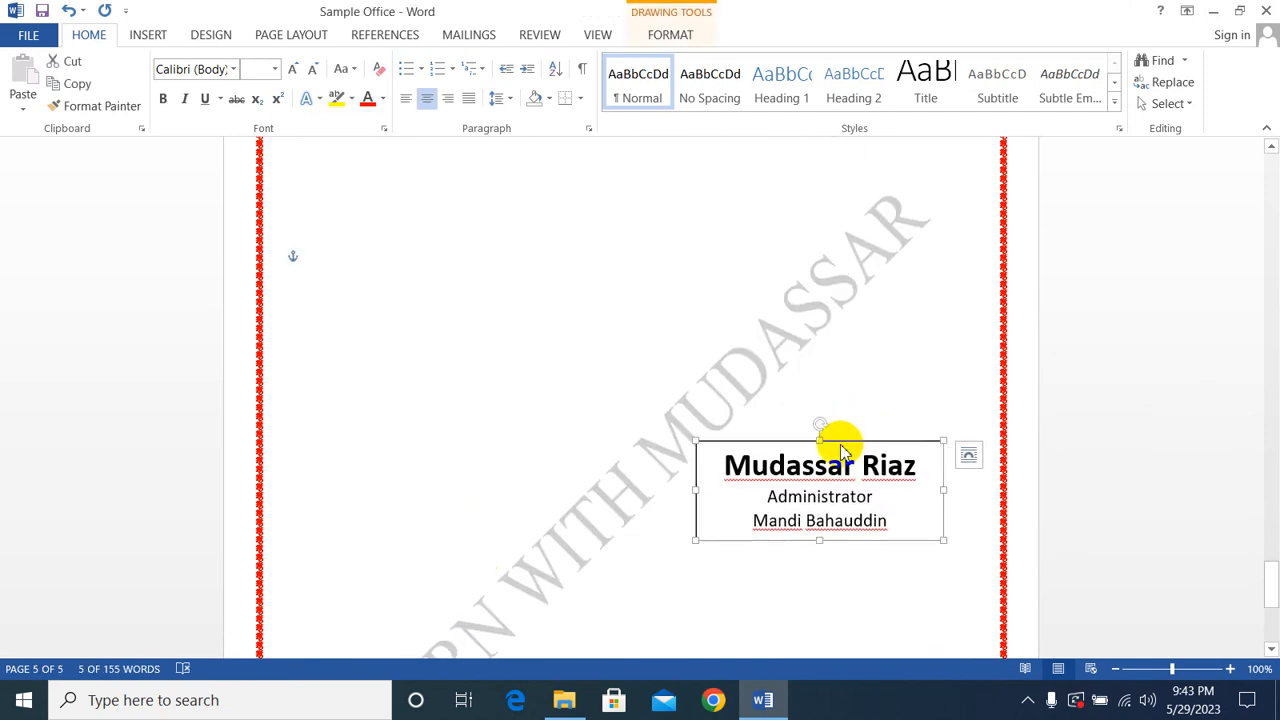
pyautogui.rightClick(840, 440)
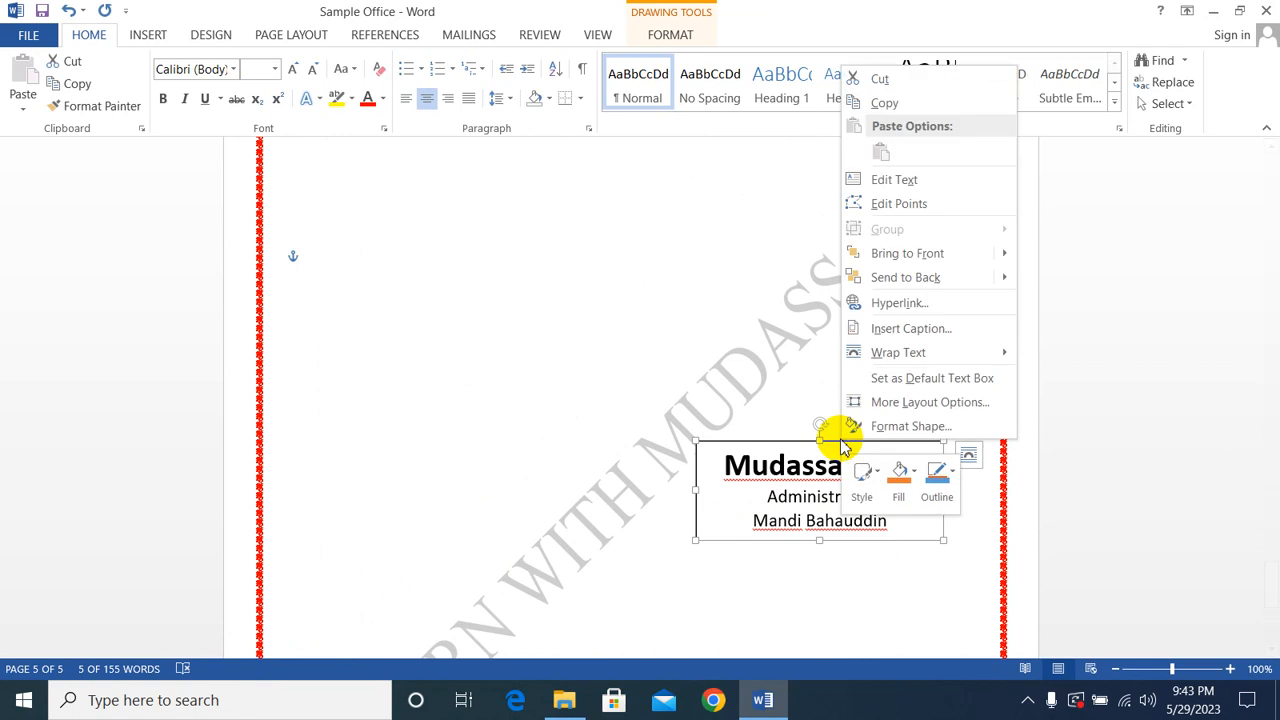
pyautogui.moveTo(980, 357)
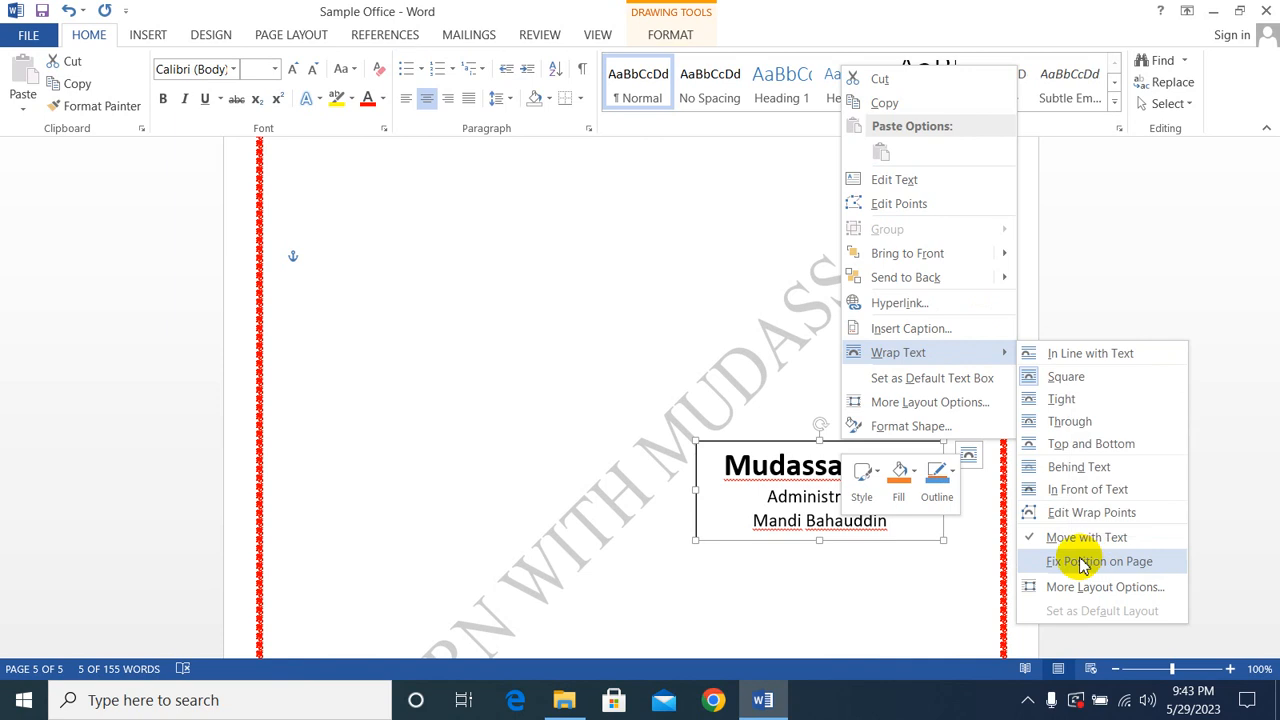
pyautogui.click(1066, 488)
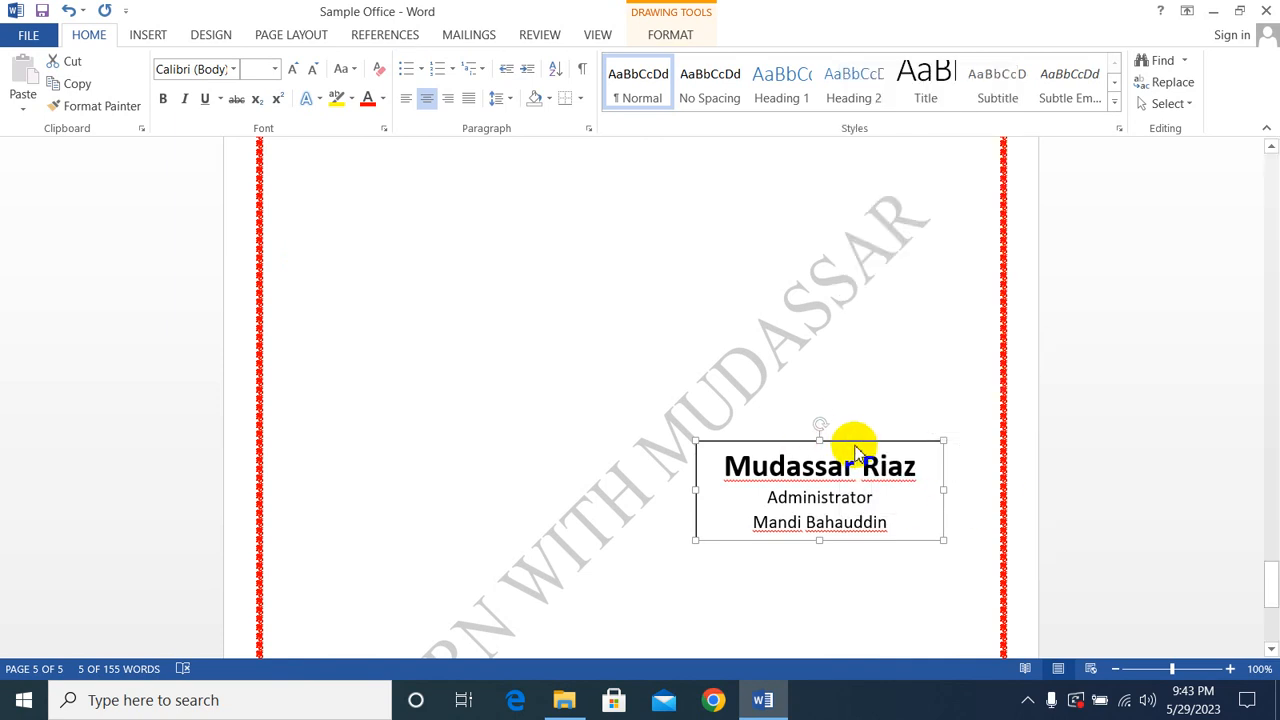
# - Move the administrator signature text box up to the preceding page, just above the footer address near the right border
pyautogui.scroll(3, 851, 443)
pyautogui.scroll(4, 880, 580)
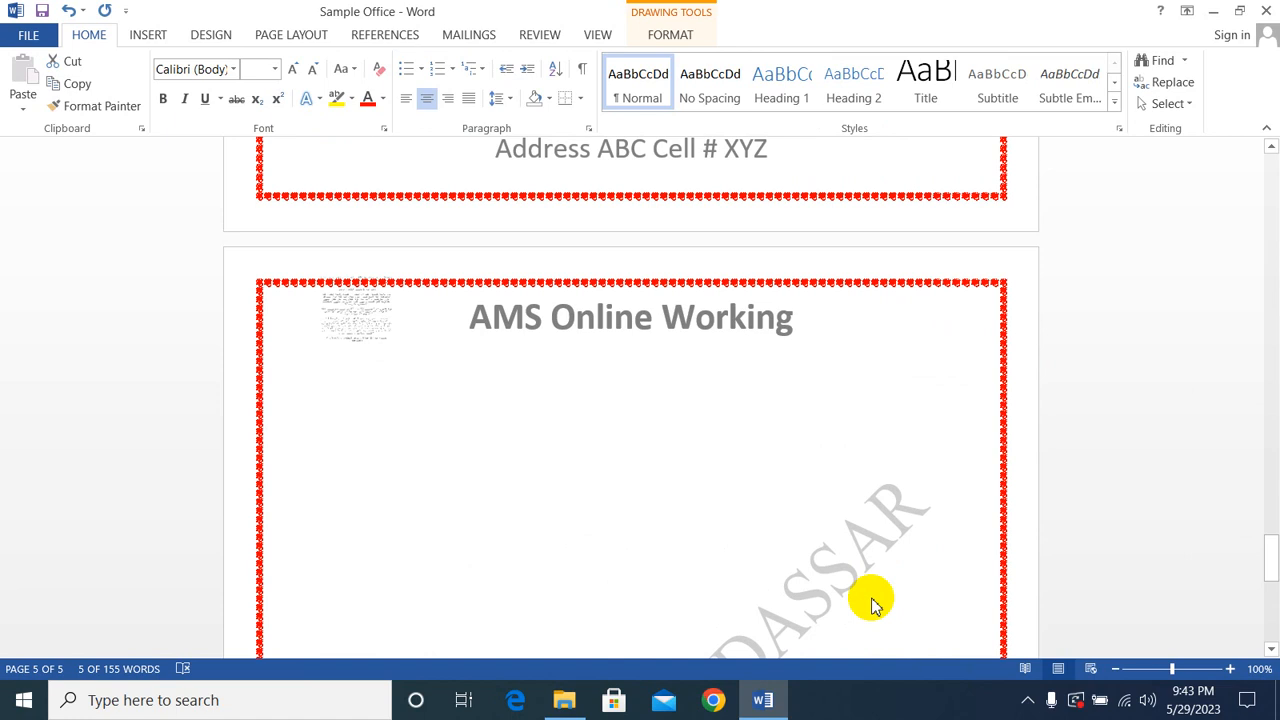
pyautogui.scroll(-2, 871, 600)
pyautogui.scroll(-9, 871, 600)
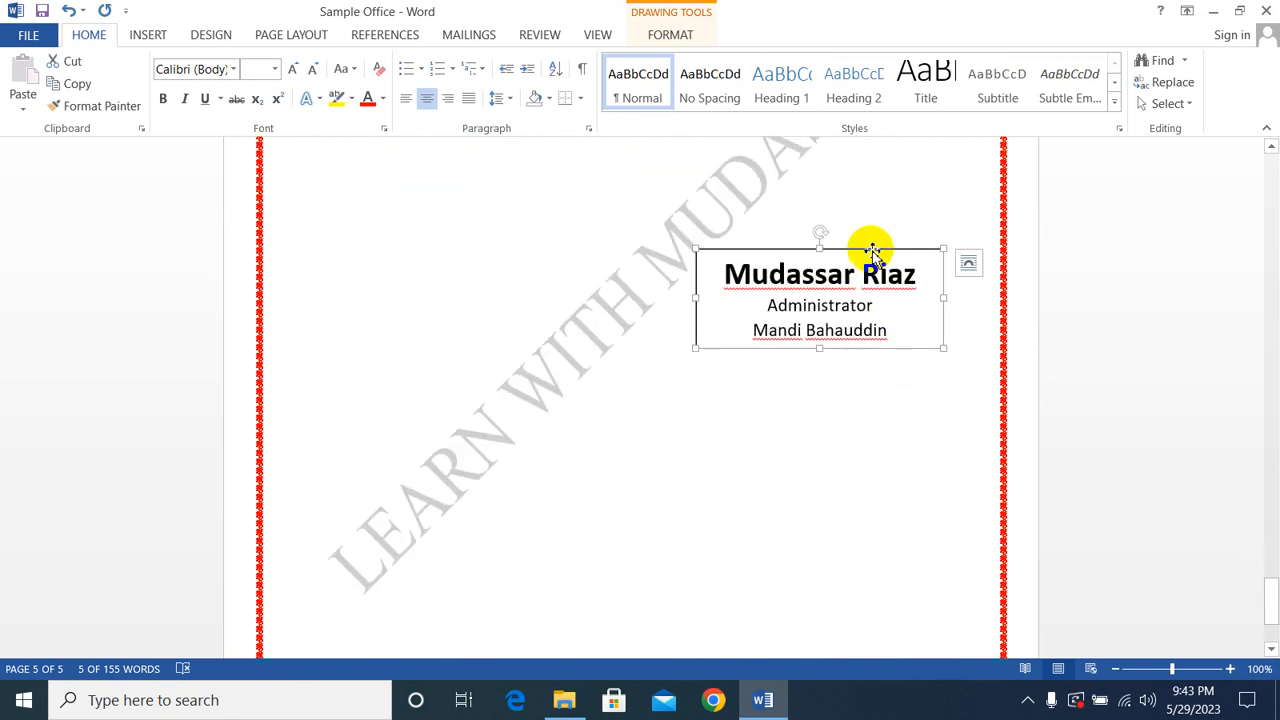
pyautogui.moveTo(880, 249); pyautogui.dragTo(862, 158)
pyautogui.scroll(-10, 677, 457)
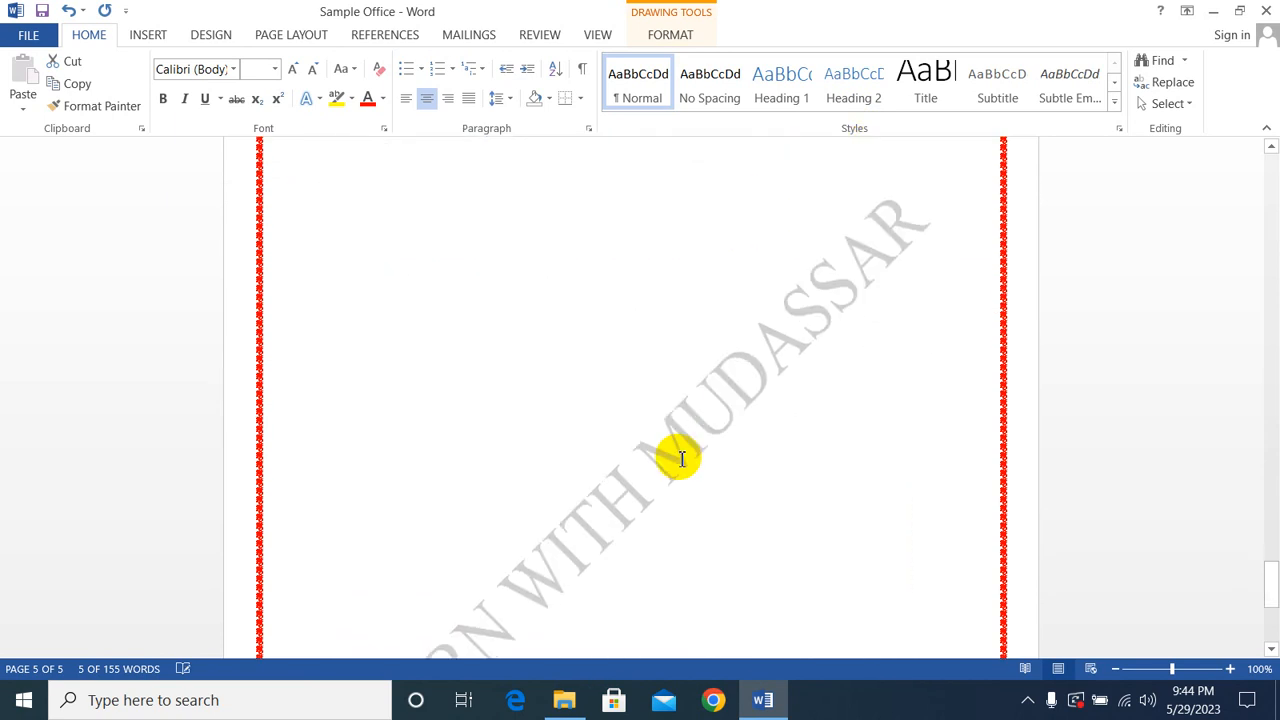
pyautogui.scroll(-3, 600, 450)
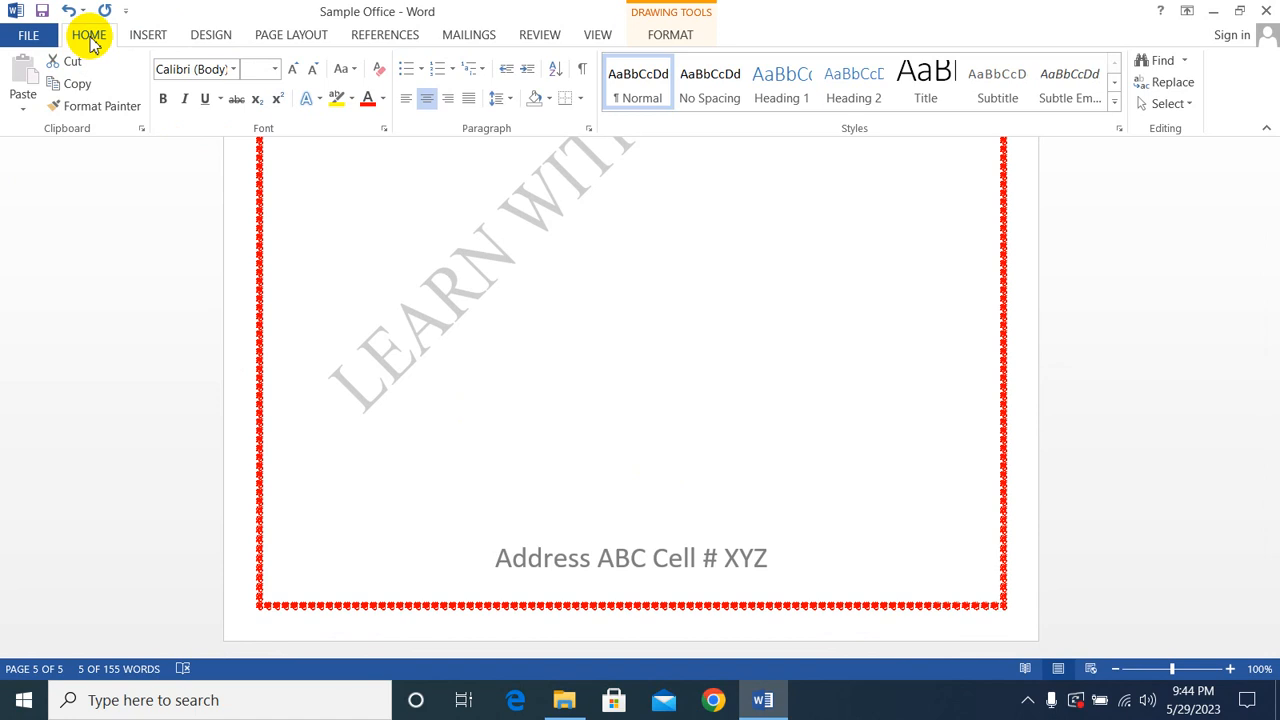
# - Place the cursor in the last page's body and examine the custom margin, paper and layout settings in Page Setup, changing nothing
pyautogui.click(148, 36)
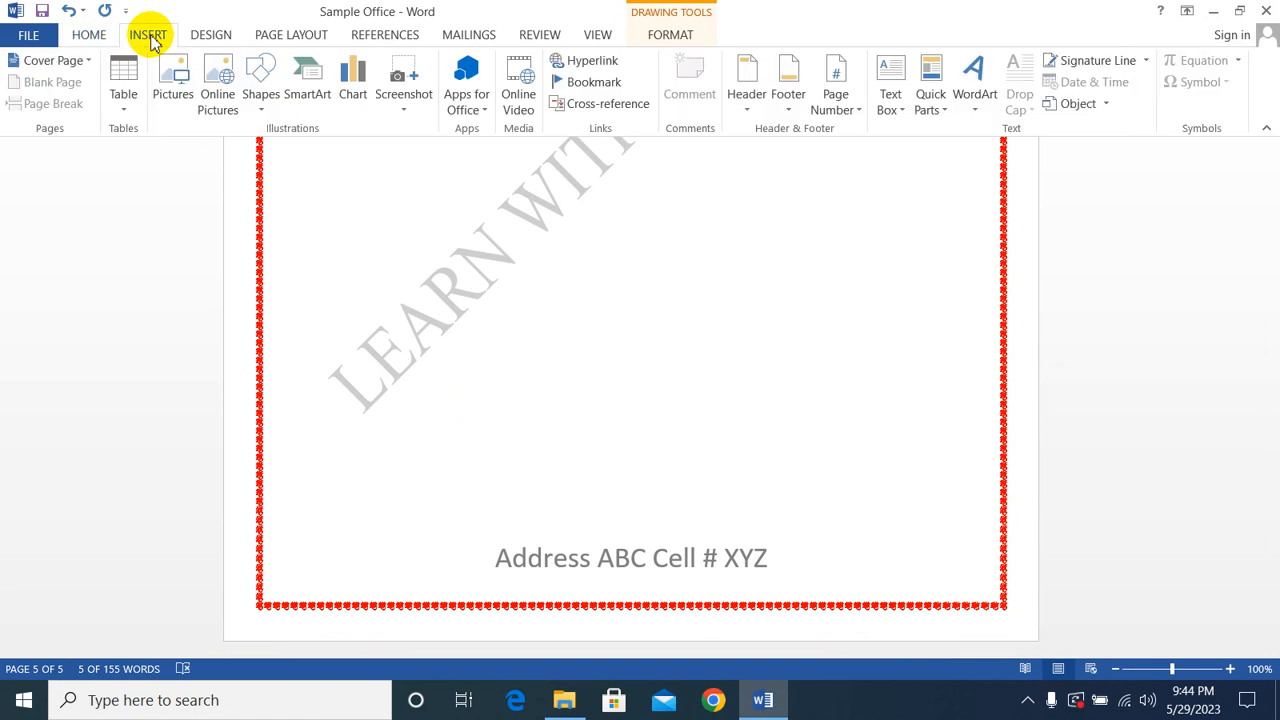
pyautogui.click(212, 38)
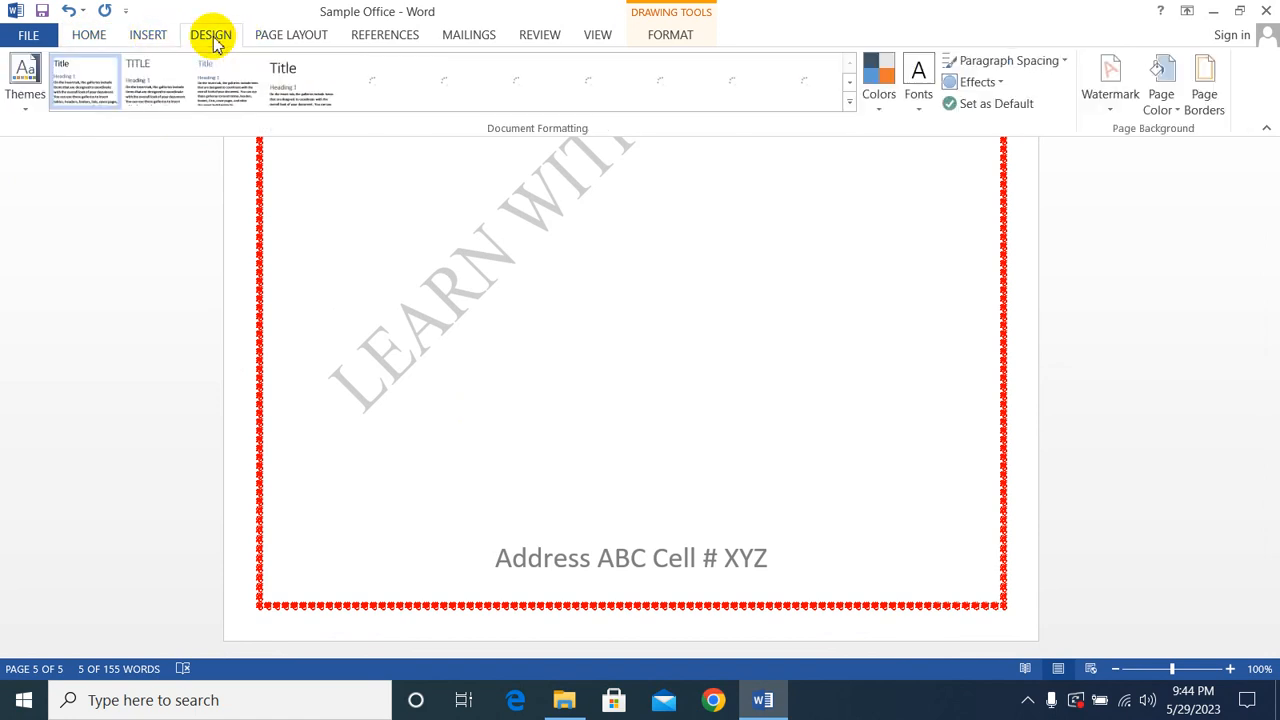
pyautogui.click(284, 38)
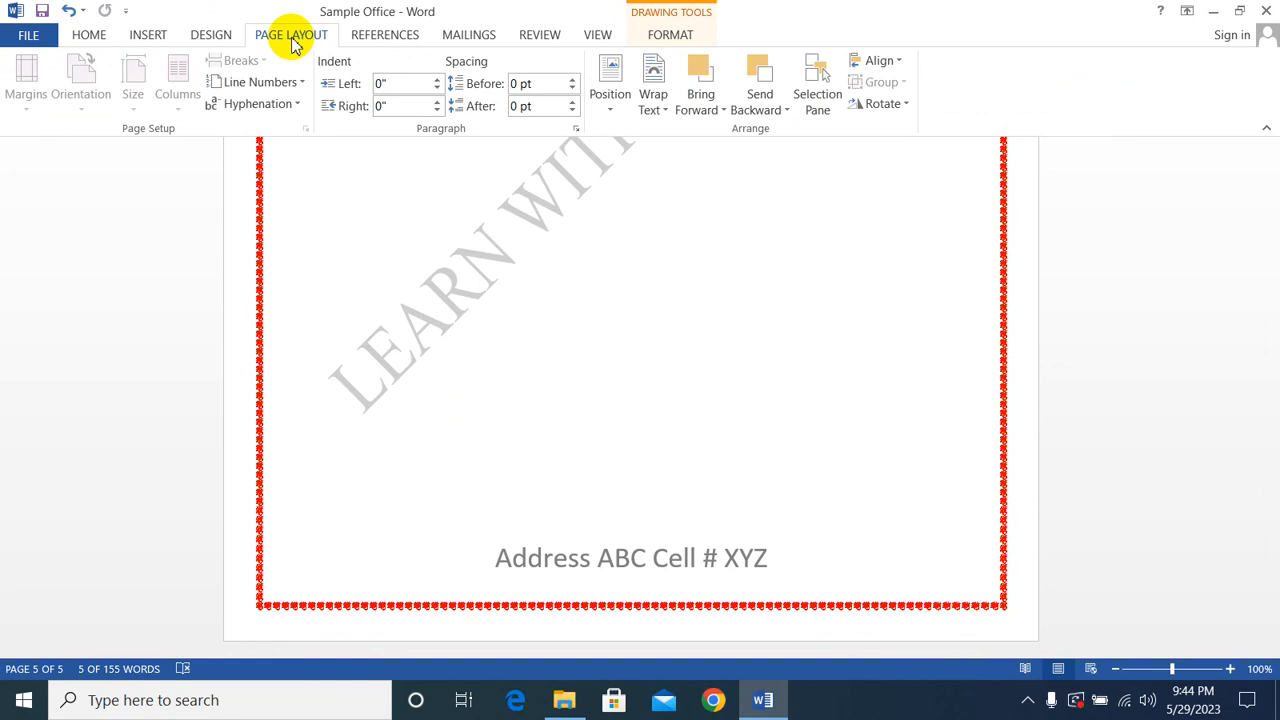
pyautogui.click(376, 301)
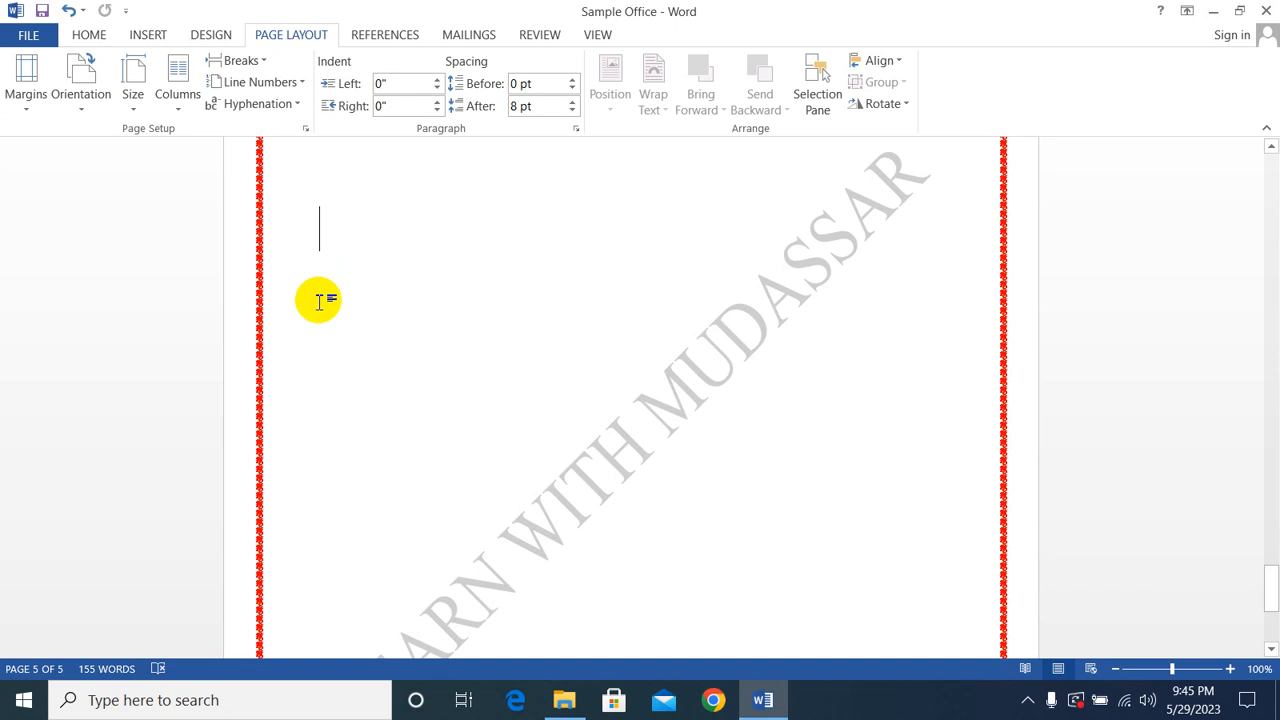
pyautogui.click(25, 115)
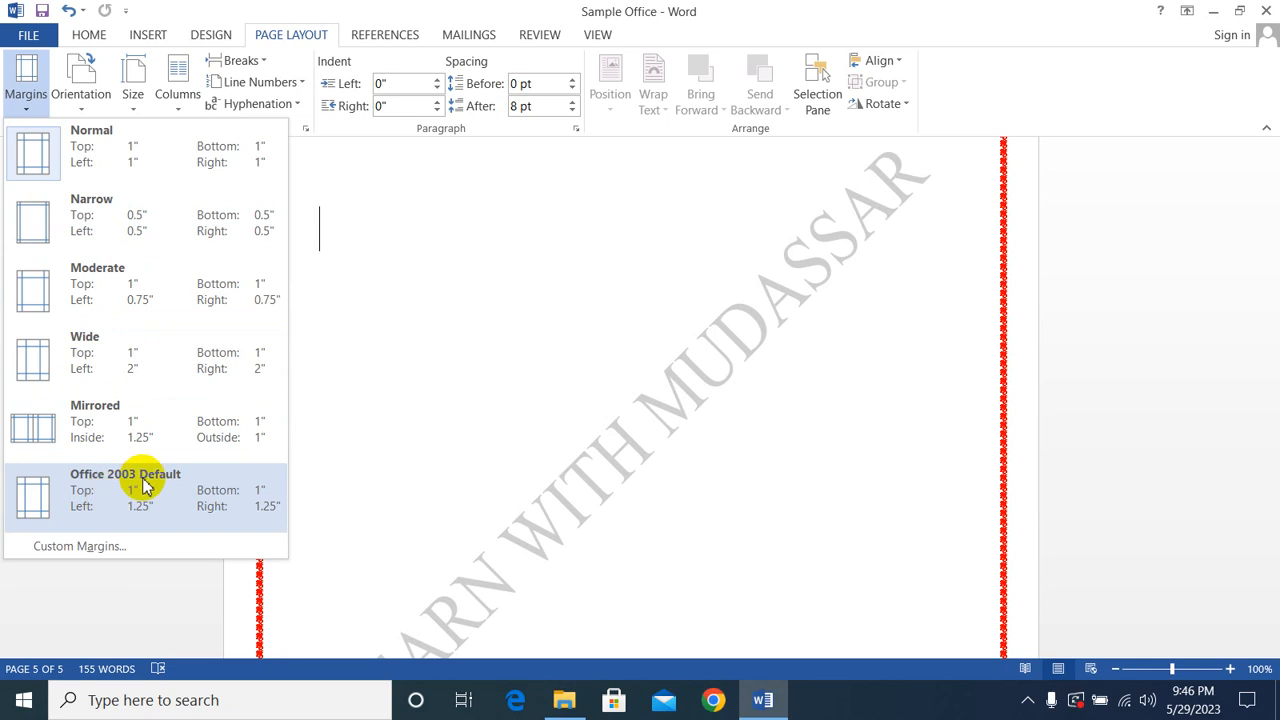
pyautogui.click(90, 556)
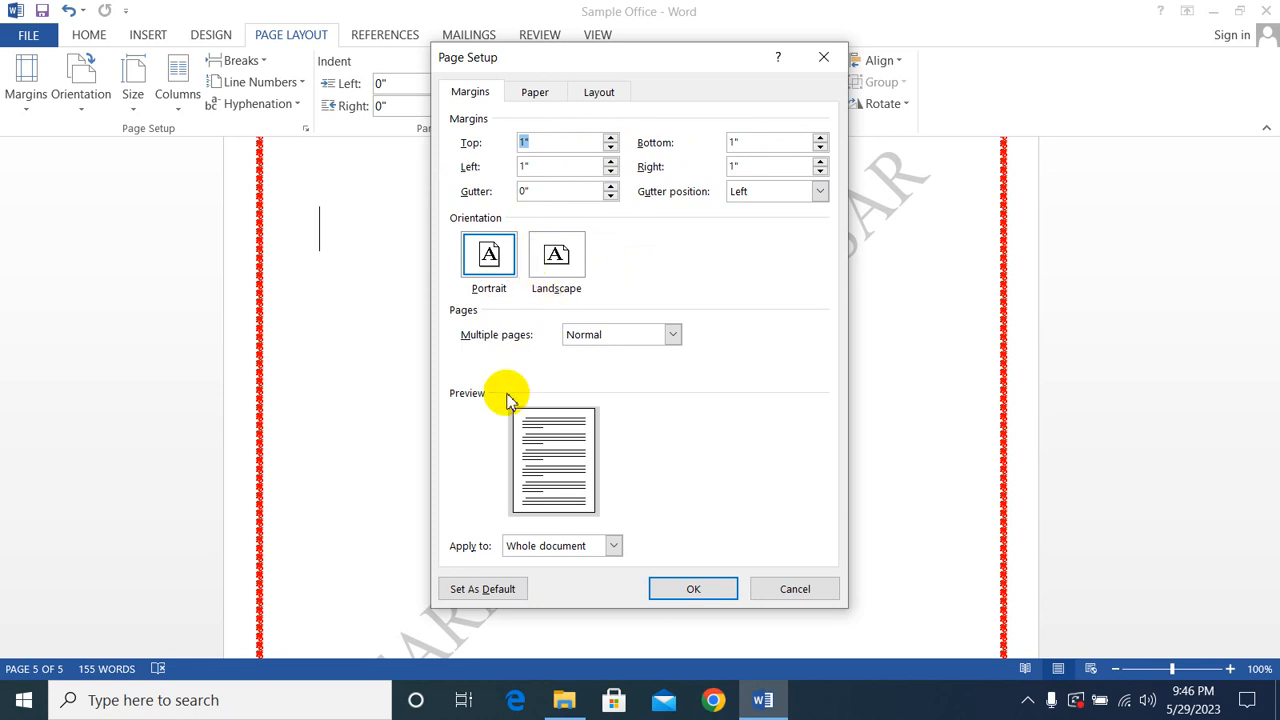
pyautogui.click(538, 92)
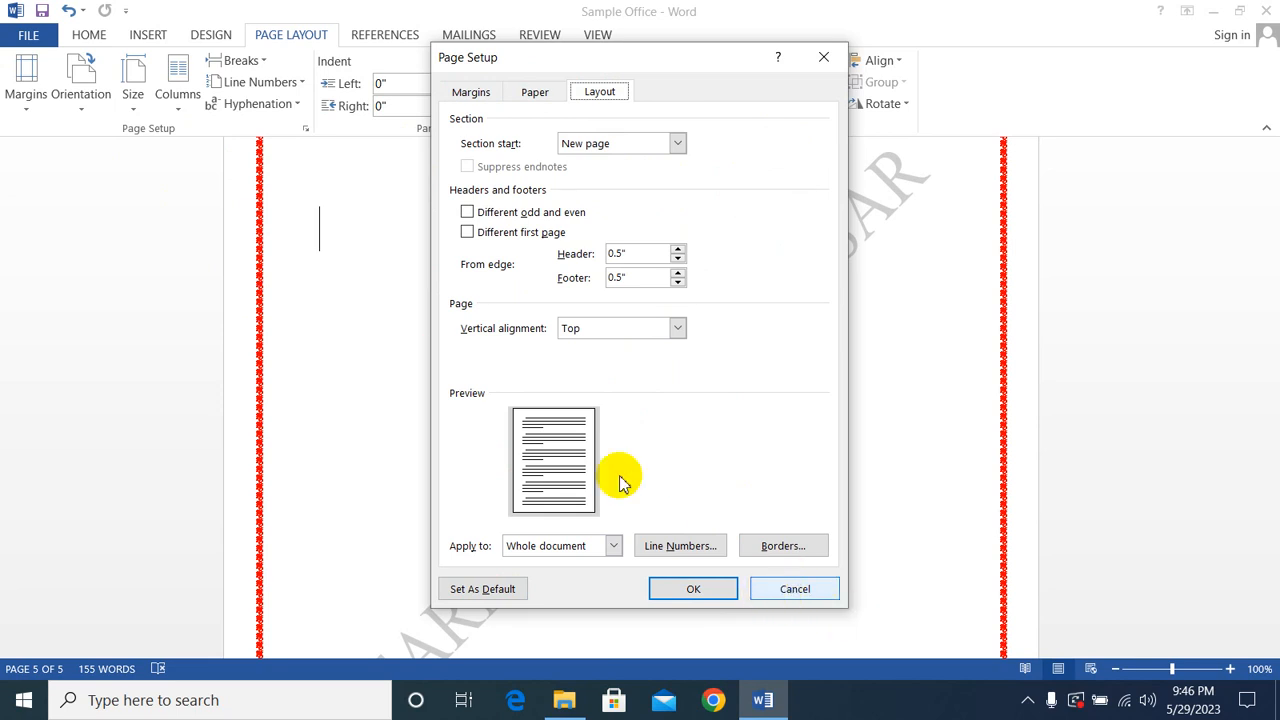
pyautogui.click(470, 92)
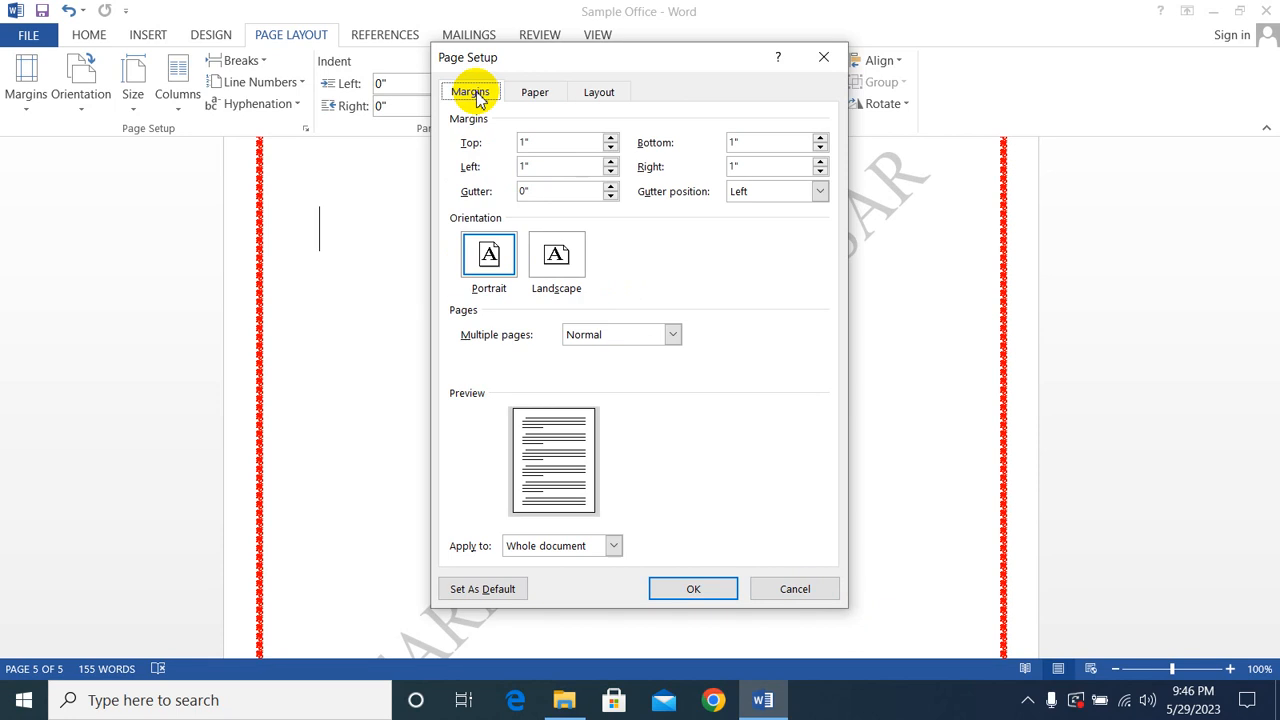
pyautogui.click(794, 590)
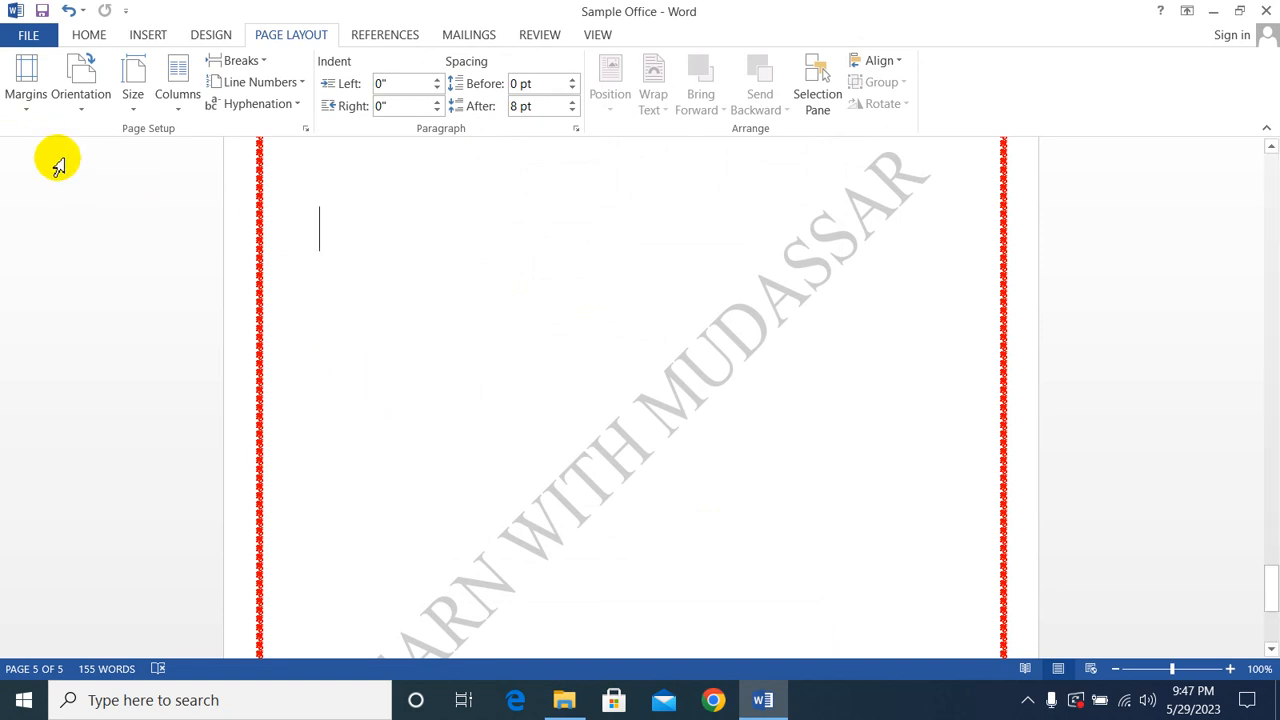
# - Apply the Narrow margin preset, 0.5" on all four sides, to the document
pyautogui.click(27, 105)
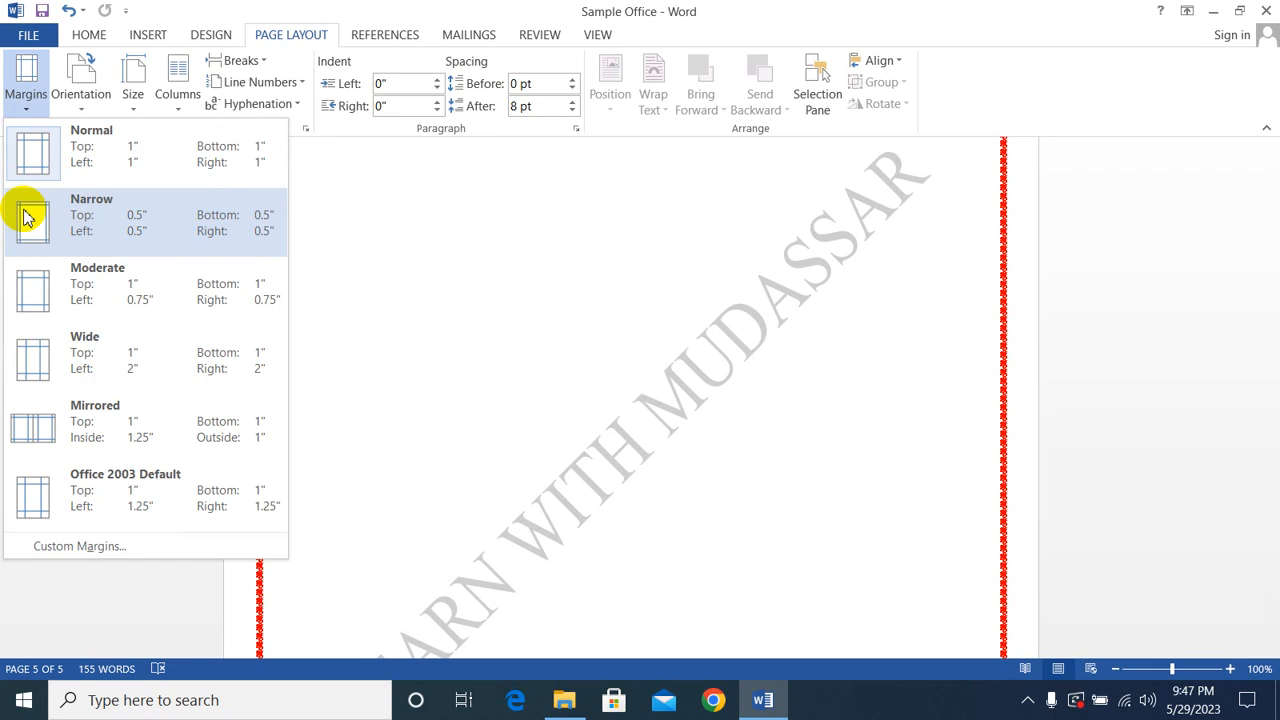
pyautogui.click(466, 206)
pyautogui.scroll(-5, 480, 260)
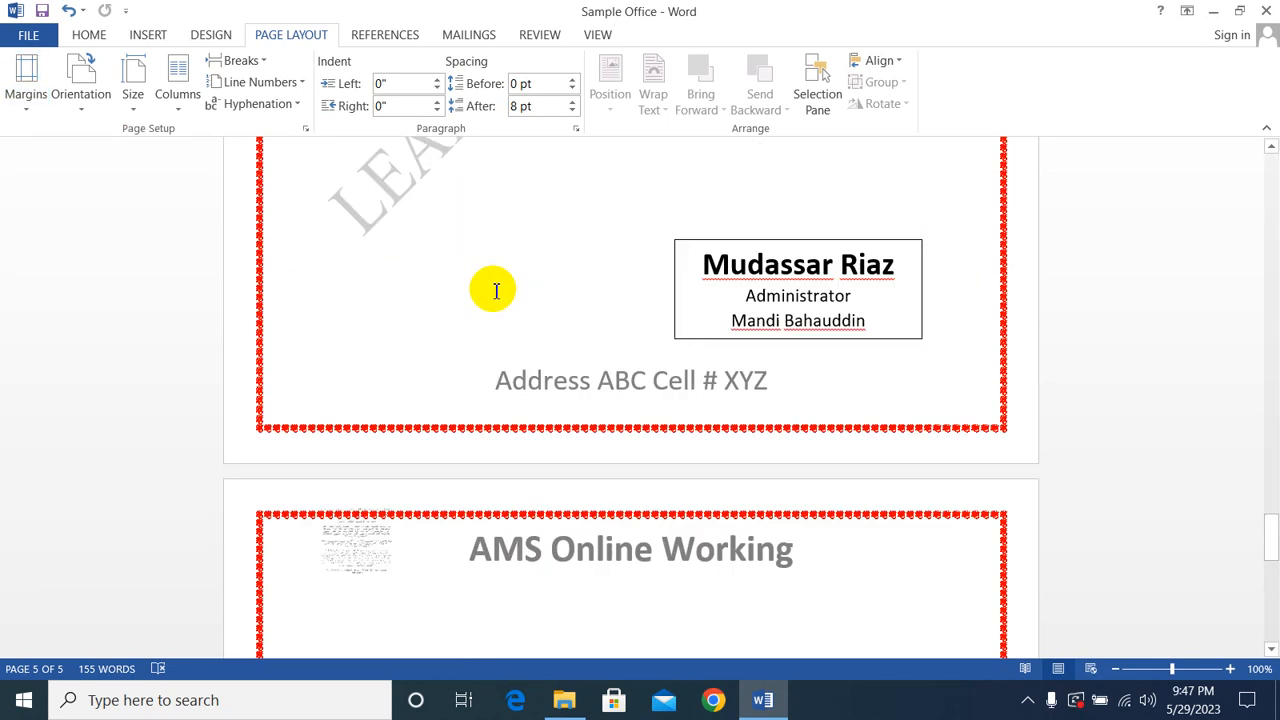
pyautogui.scroll(-5, 495, 290)
pyautogui.scroll(12, 500, 295)
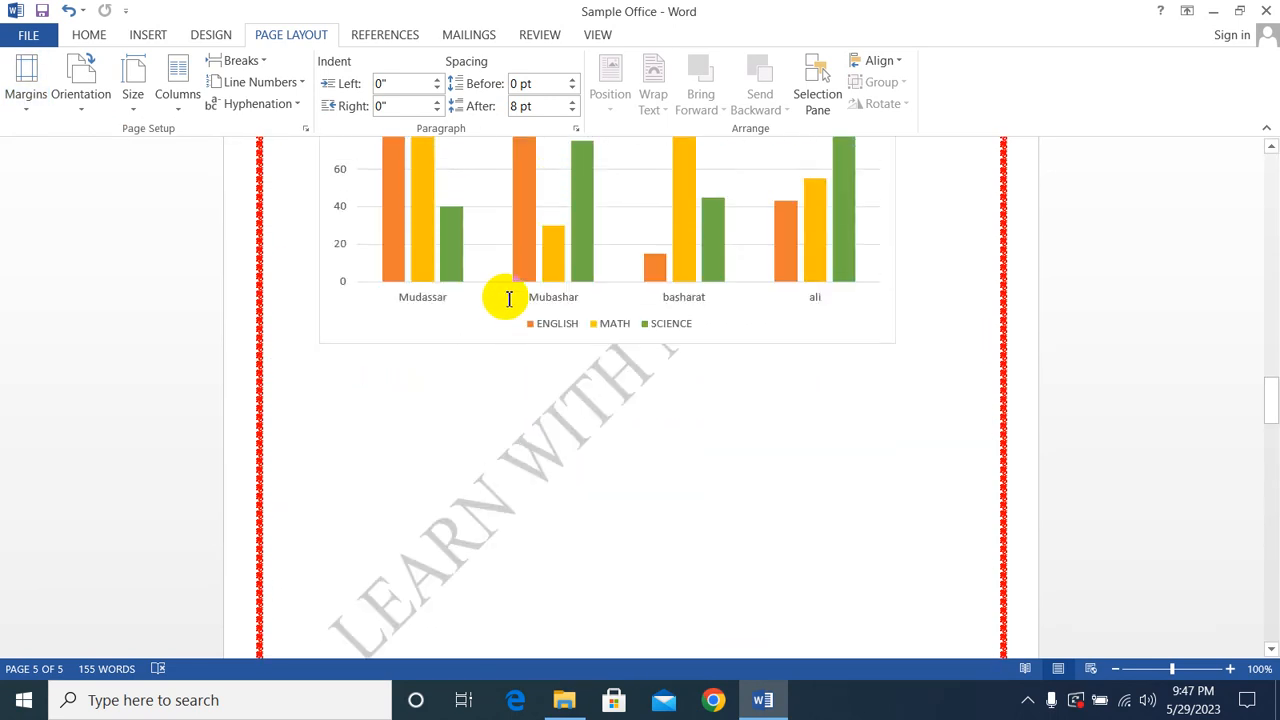
pyautogui.scroll(15, 509, 298)
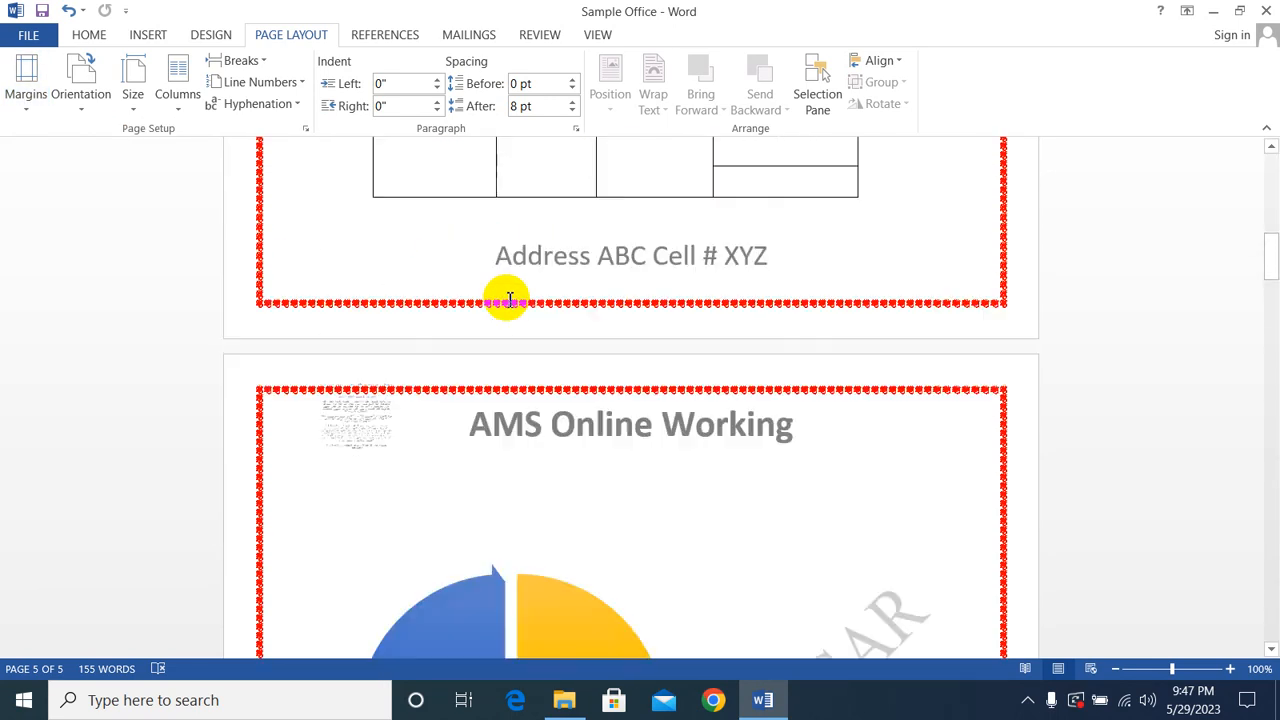
pyautogui.scroll(20, 509, 298)
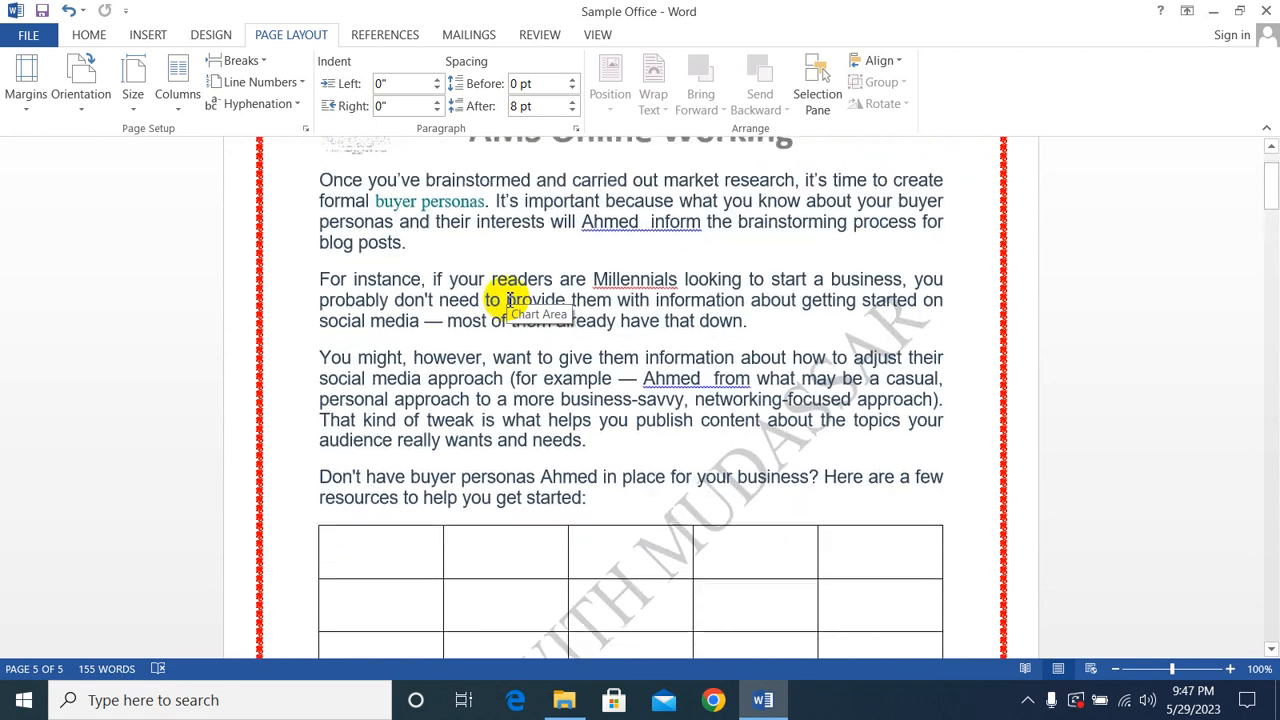
pyautogui.scroll(3, 508, 300)
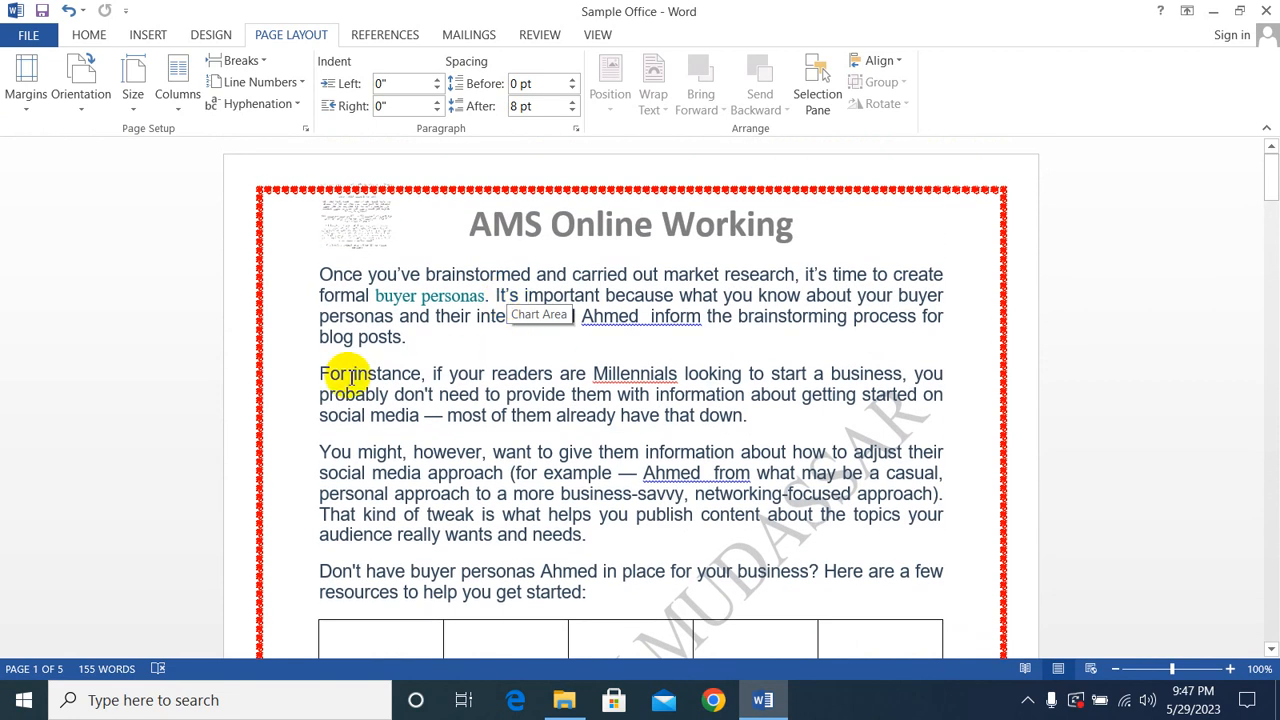
pyautogui.click(28, 108)
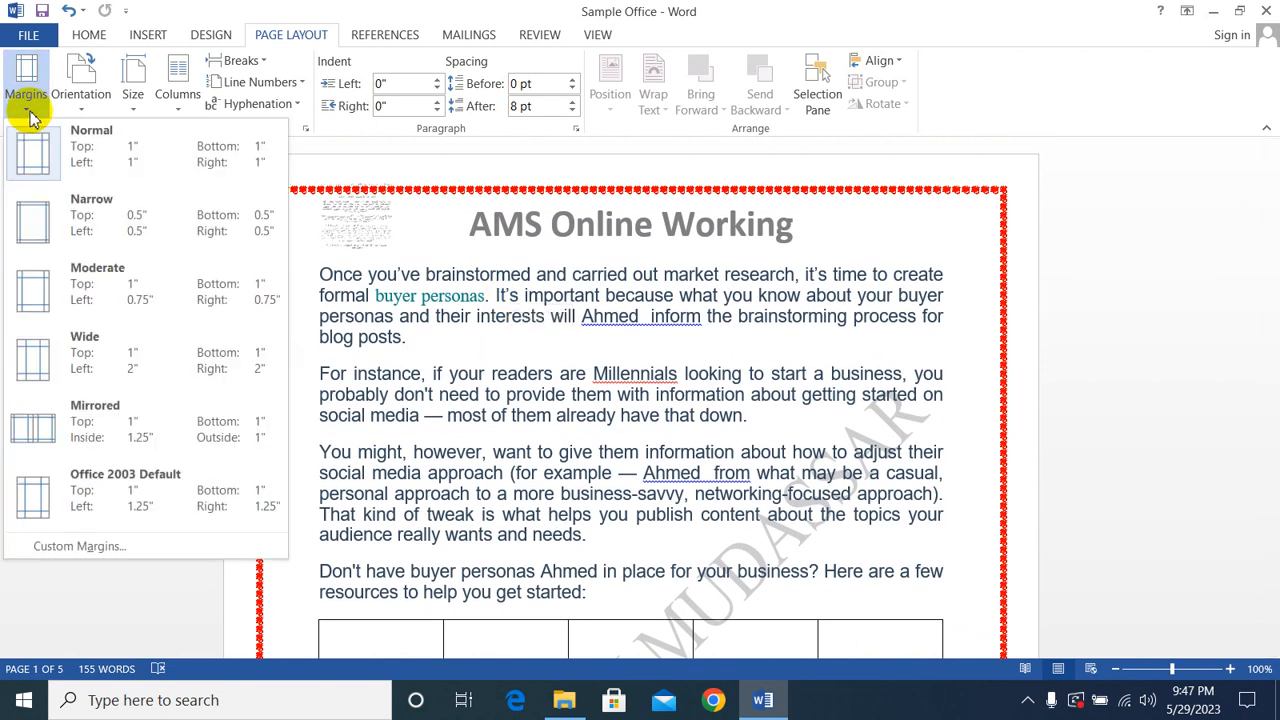
pyautogui.click(79, 218)
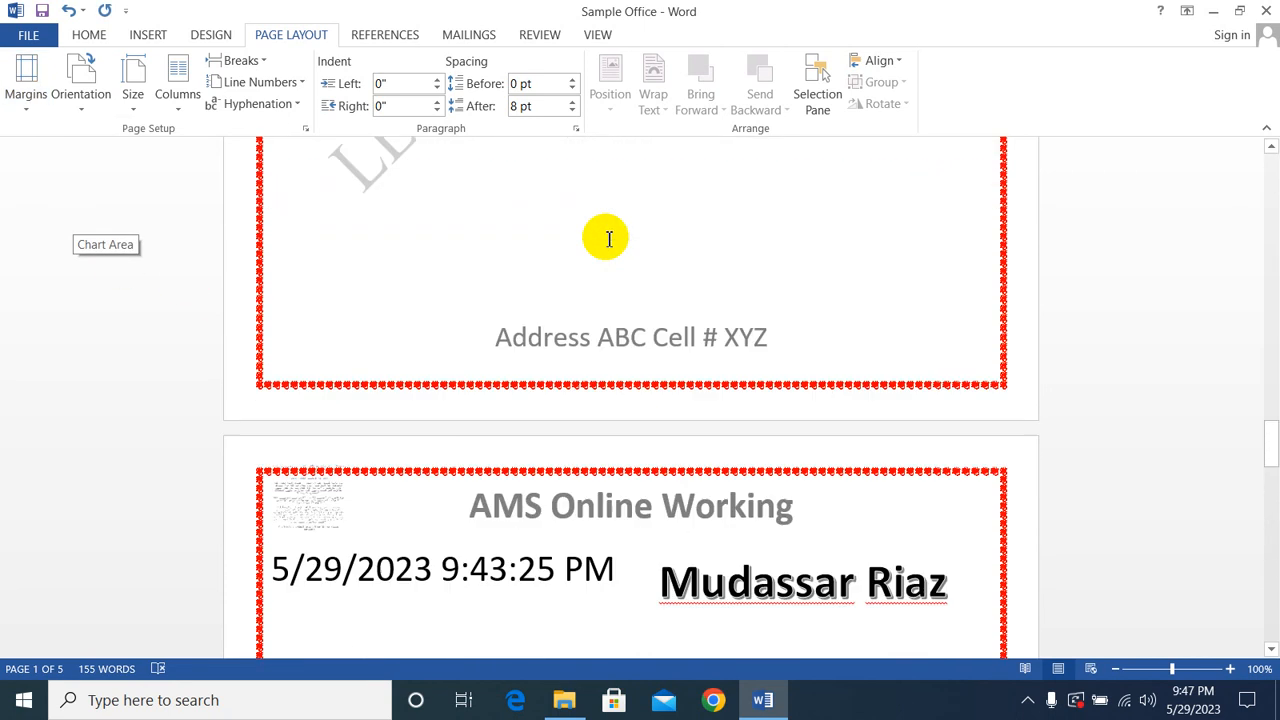
pyautogui.scroll(20, 609, 239)
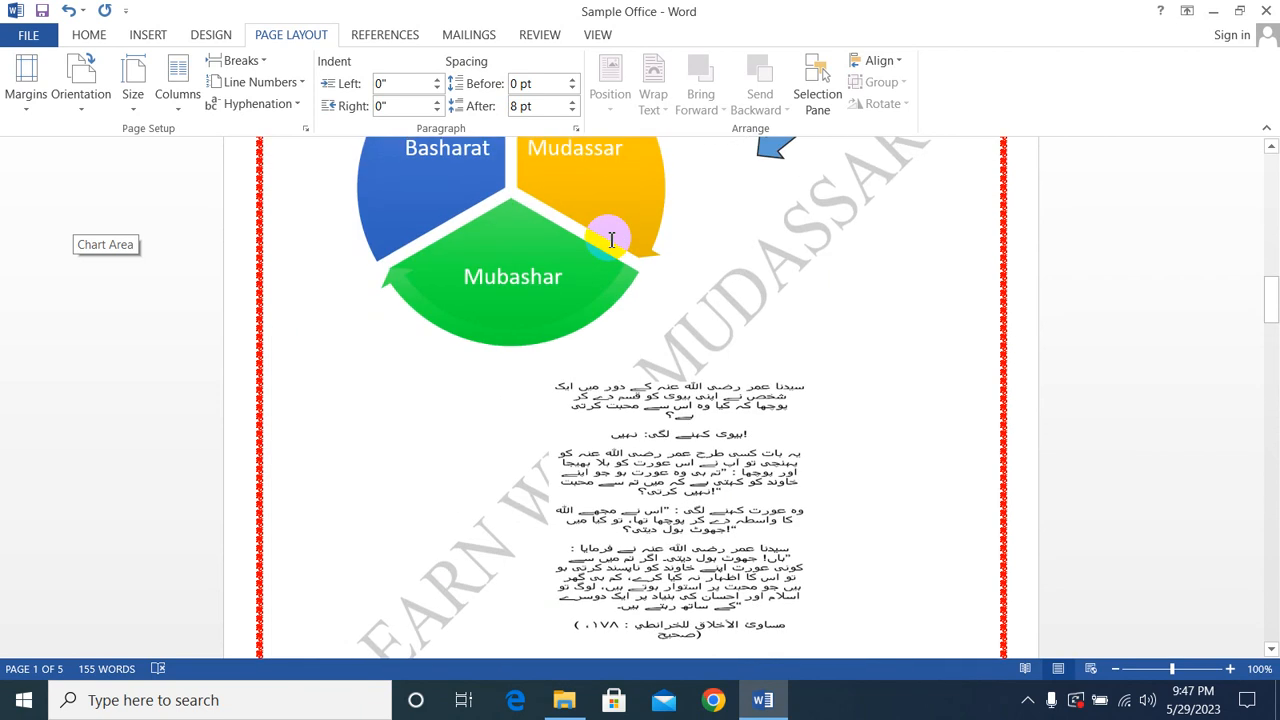
pyautogui.scroll(15, 609, 239)
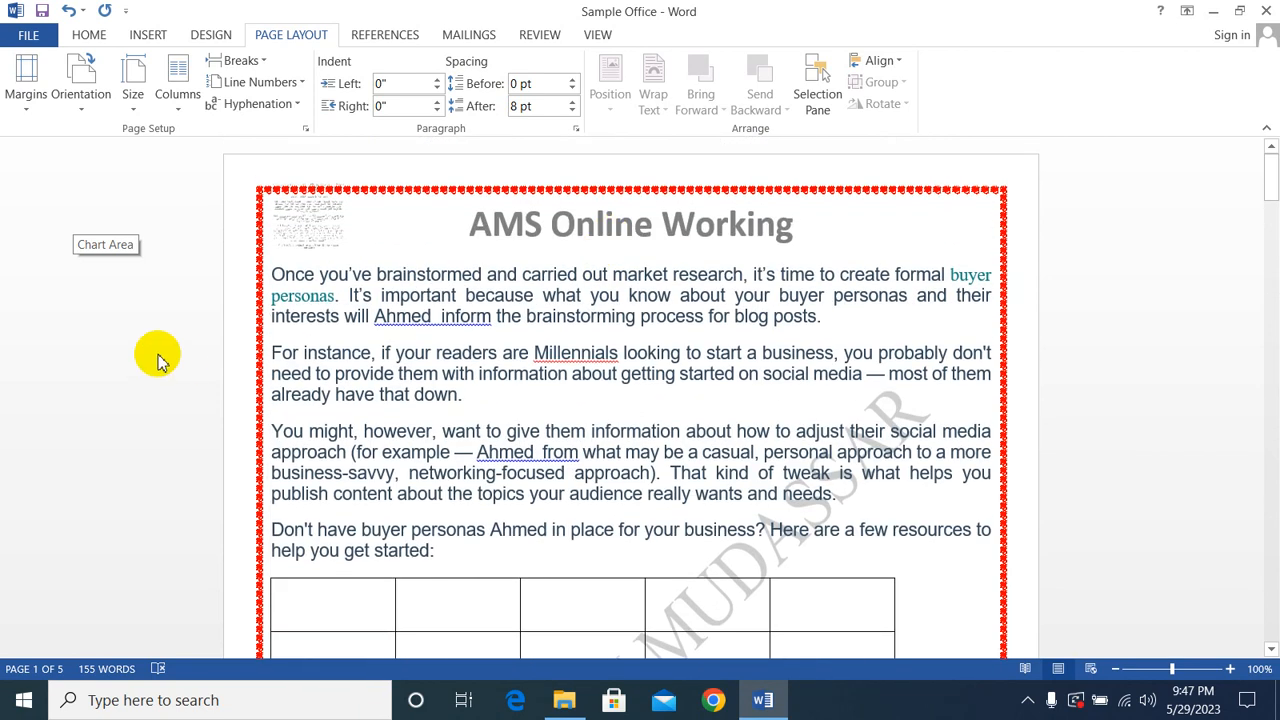
# - Check the document with the current narrow margins and switch all pages to the Normal margin preset
pyautogui.scroll(-1, 560, 470)
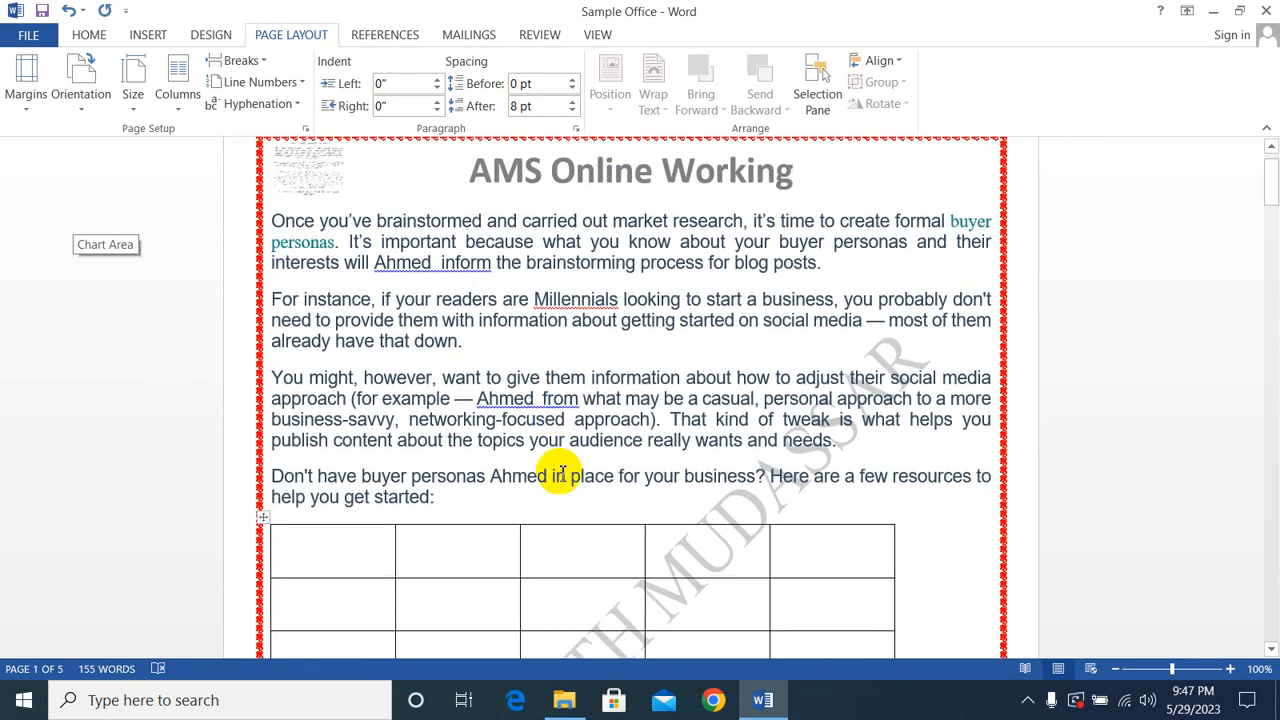
pyautogui.scroll(-13, 565, 468)
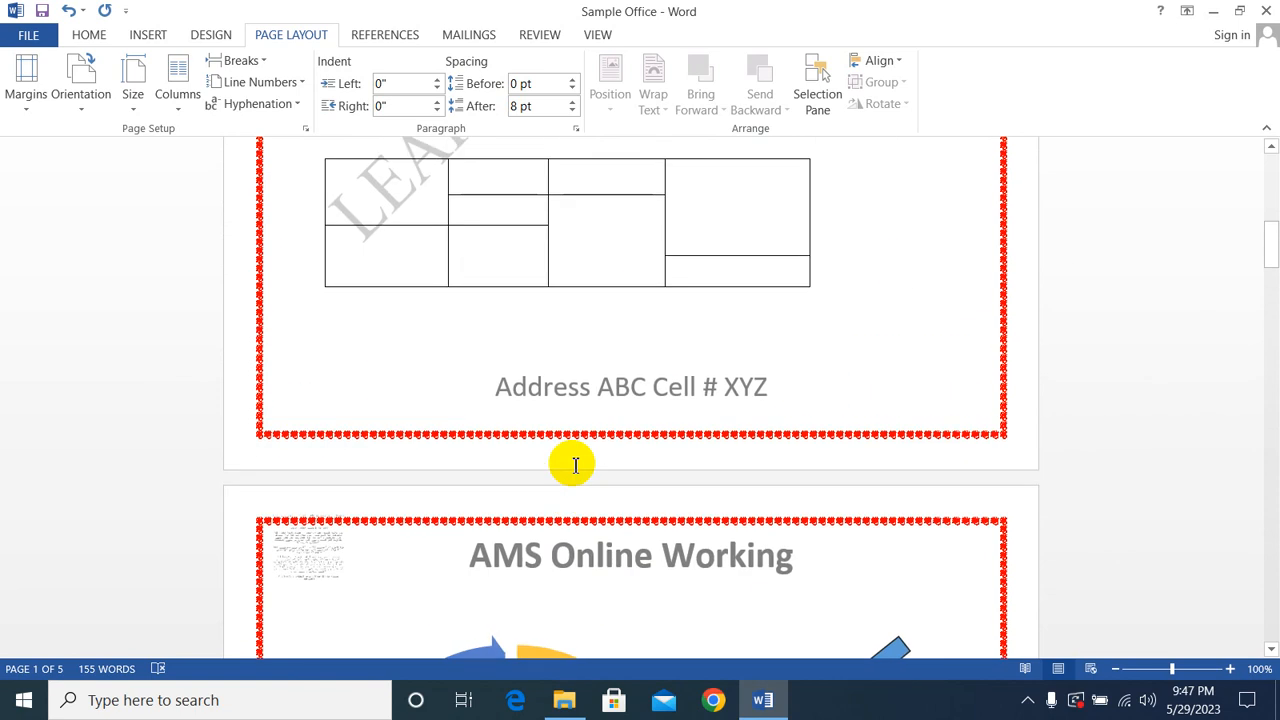
pyautogui.scroll(-7, 575, 465)
pyautogui.scroll(1, 565, 463)
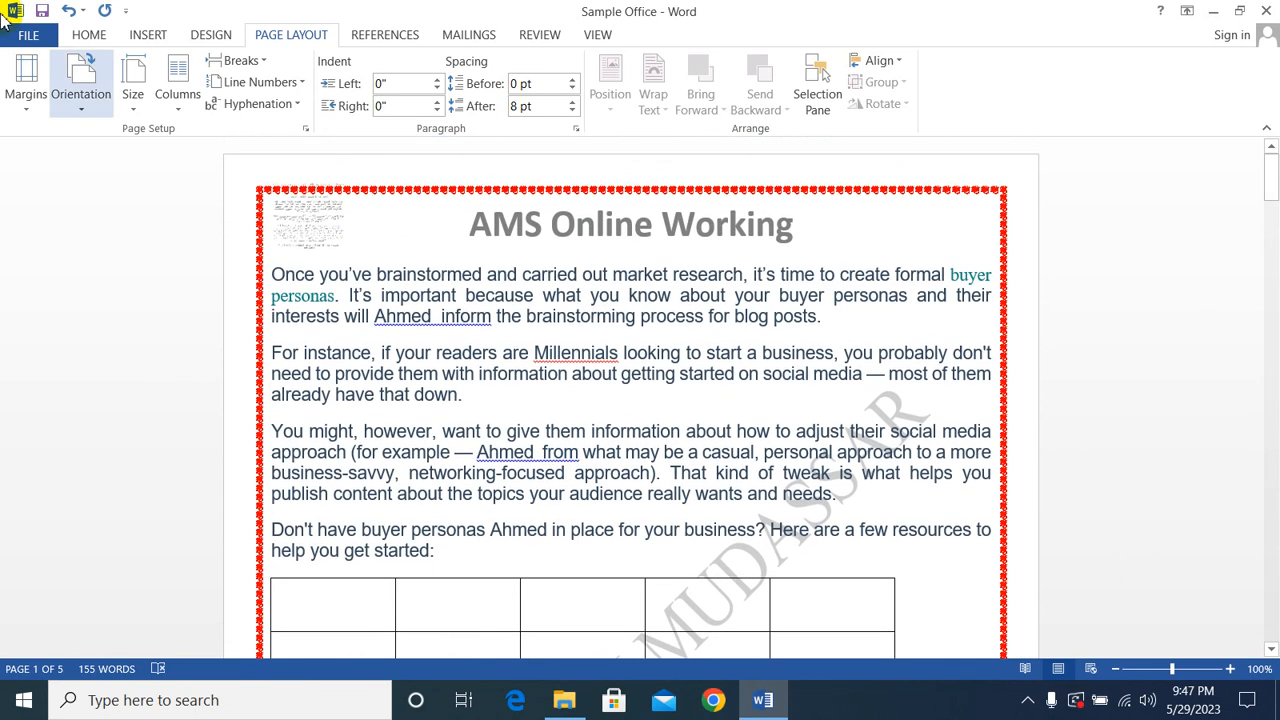
pyautogui.click(30, 112)
pyautogui.click(69, 163)
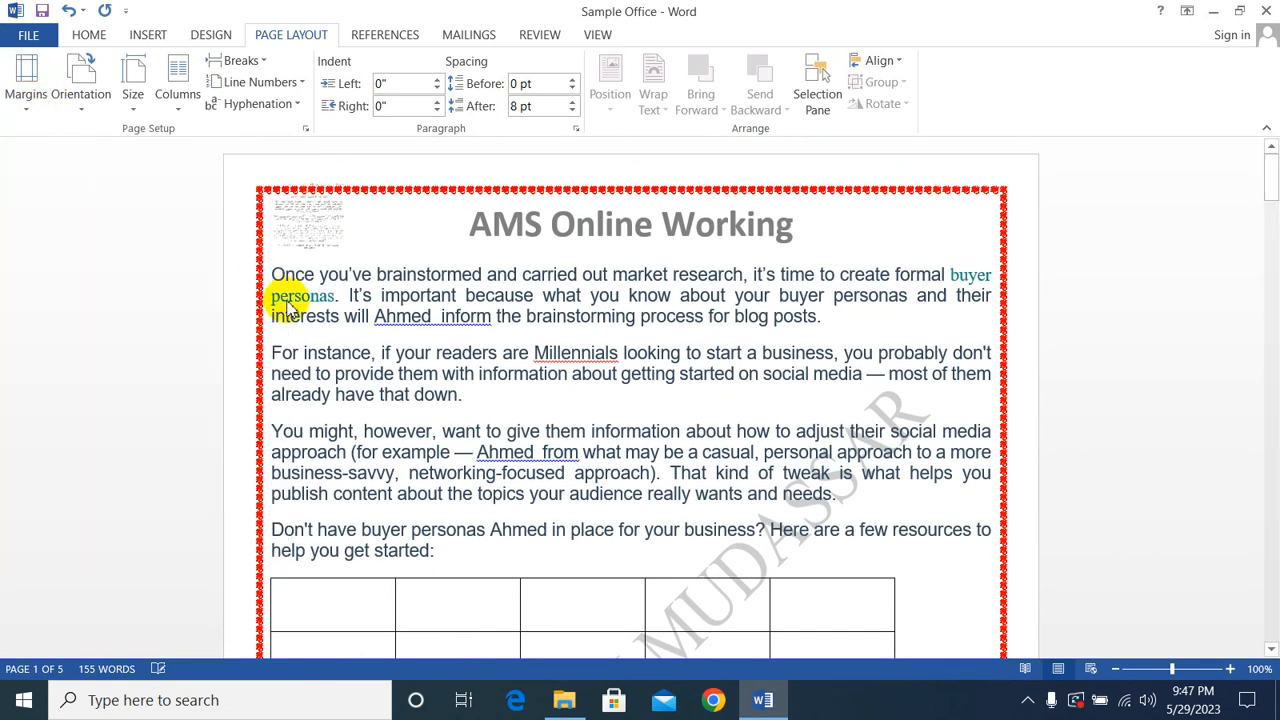
pyautogui.scroll(-20, 739, 437)
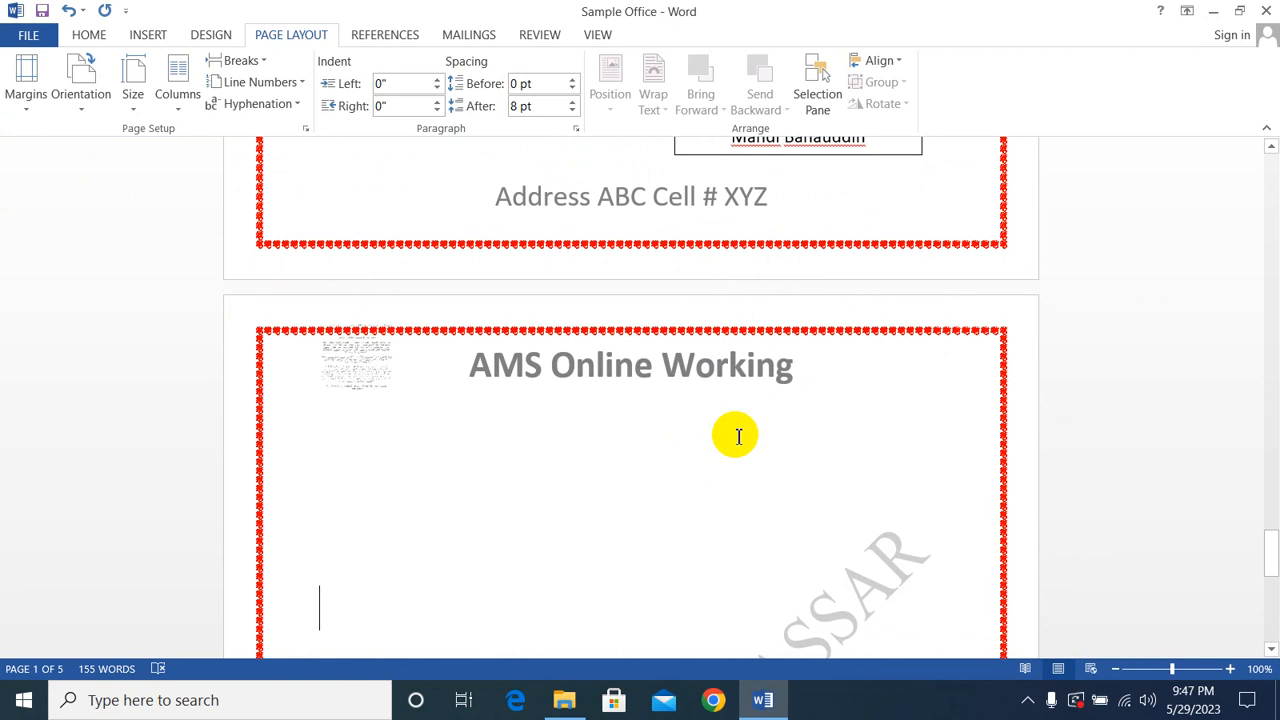
pyautogui.click(22, 110)
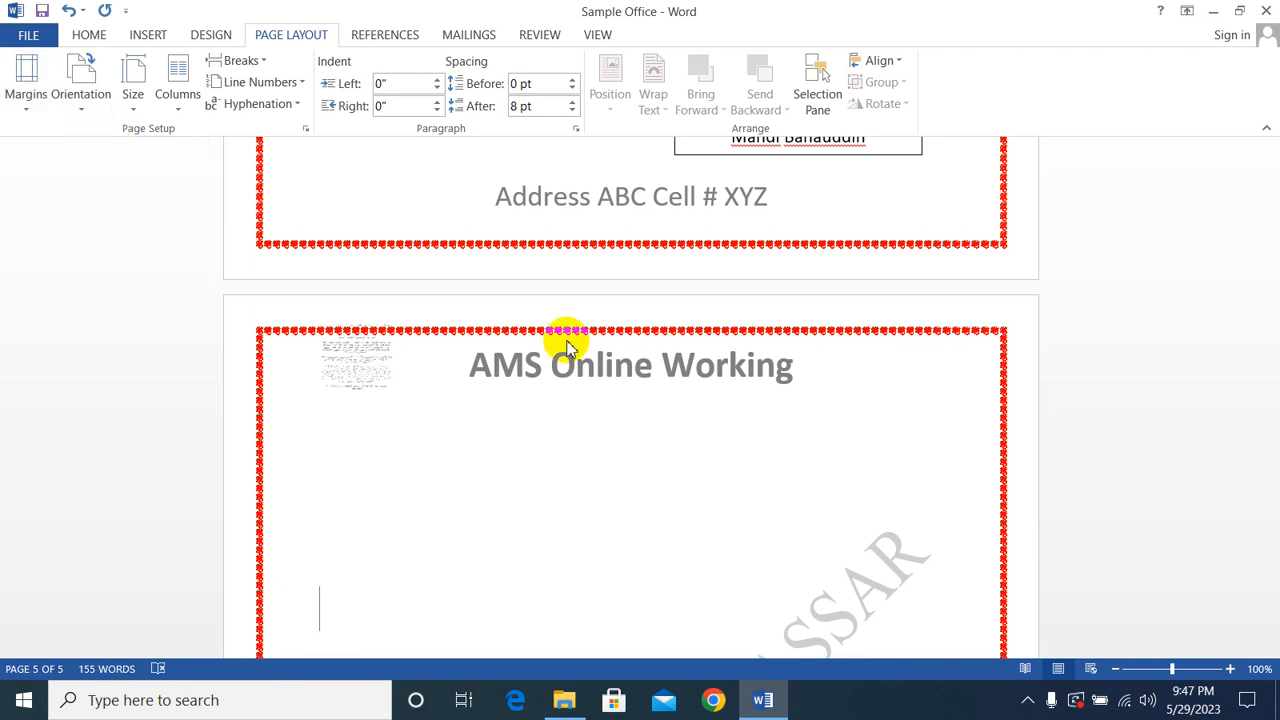
# - Change the page orientation to Landscape and check how the chart, equation and header fit on the pages
pyautogui.scroll(5, 570, 333)
pyautogui.scroll(-10, 570, 334)
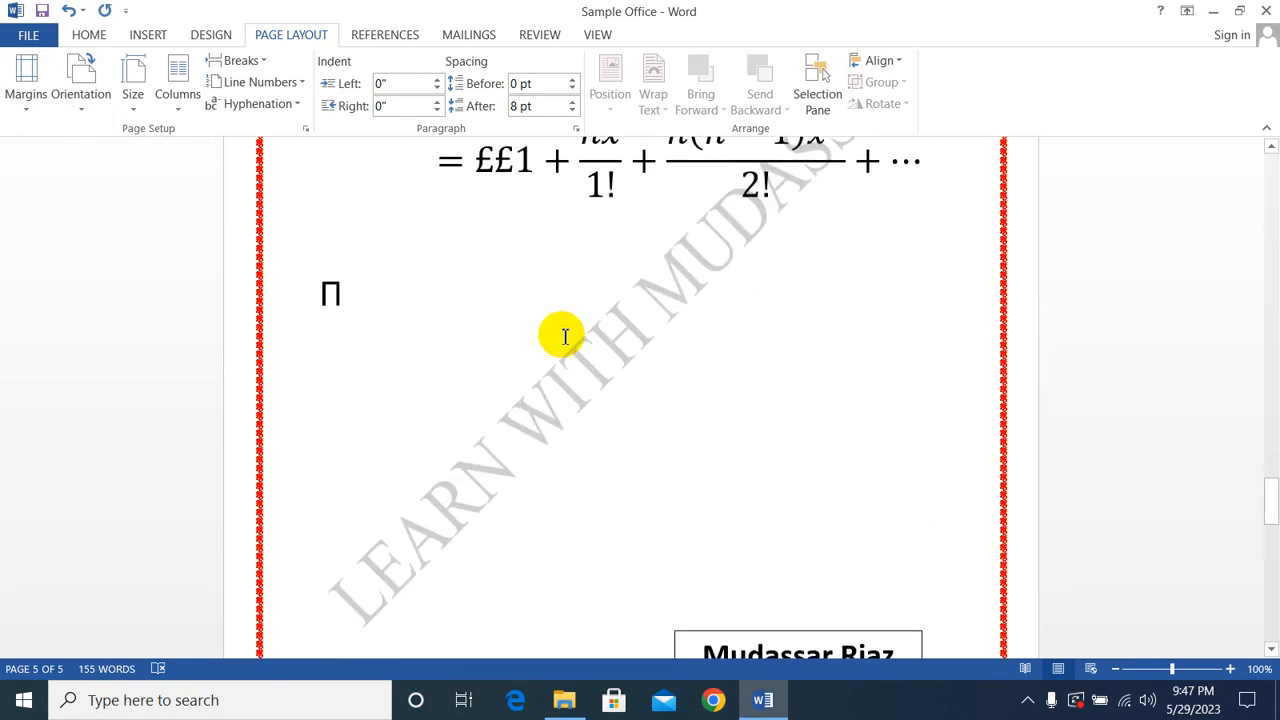
pyautogui.scroll(5, 540, 332)
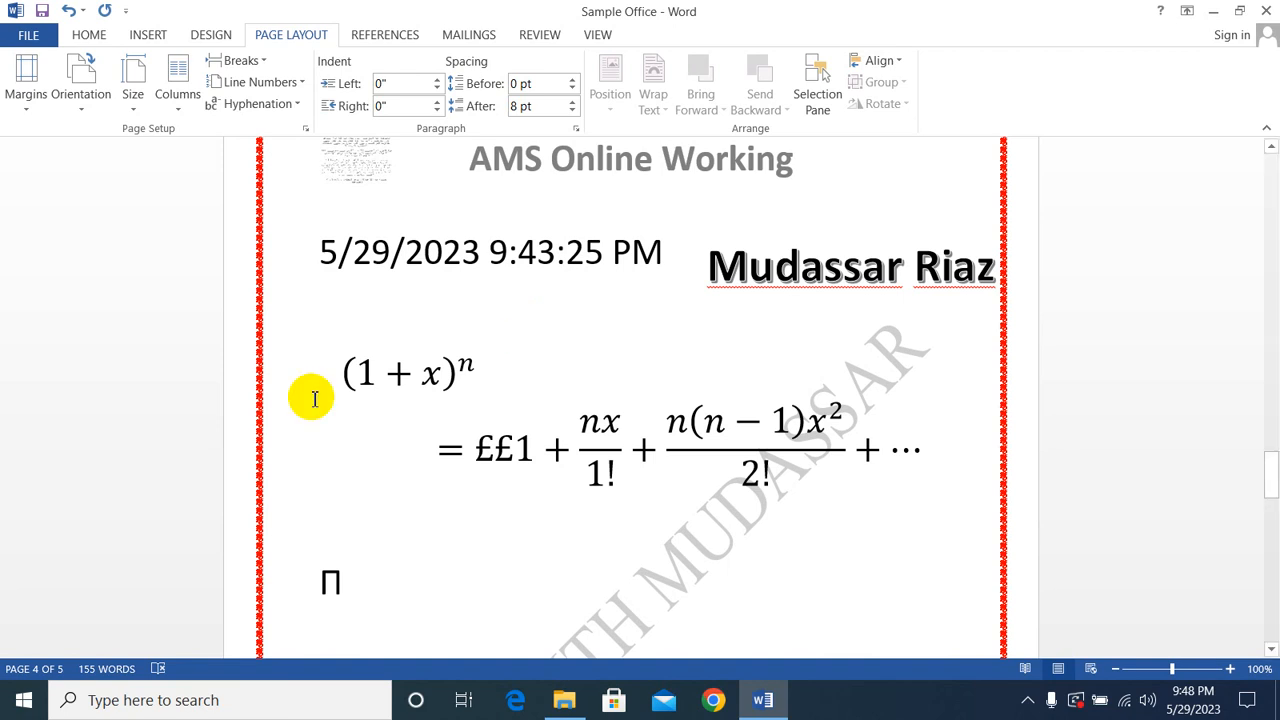
pyautogui.click(80, 110)
pyautogui.click(73, 195)
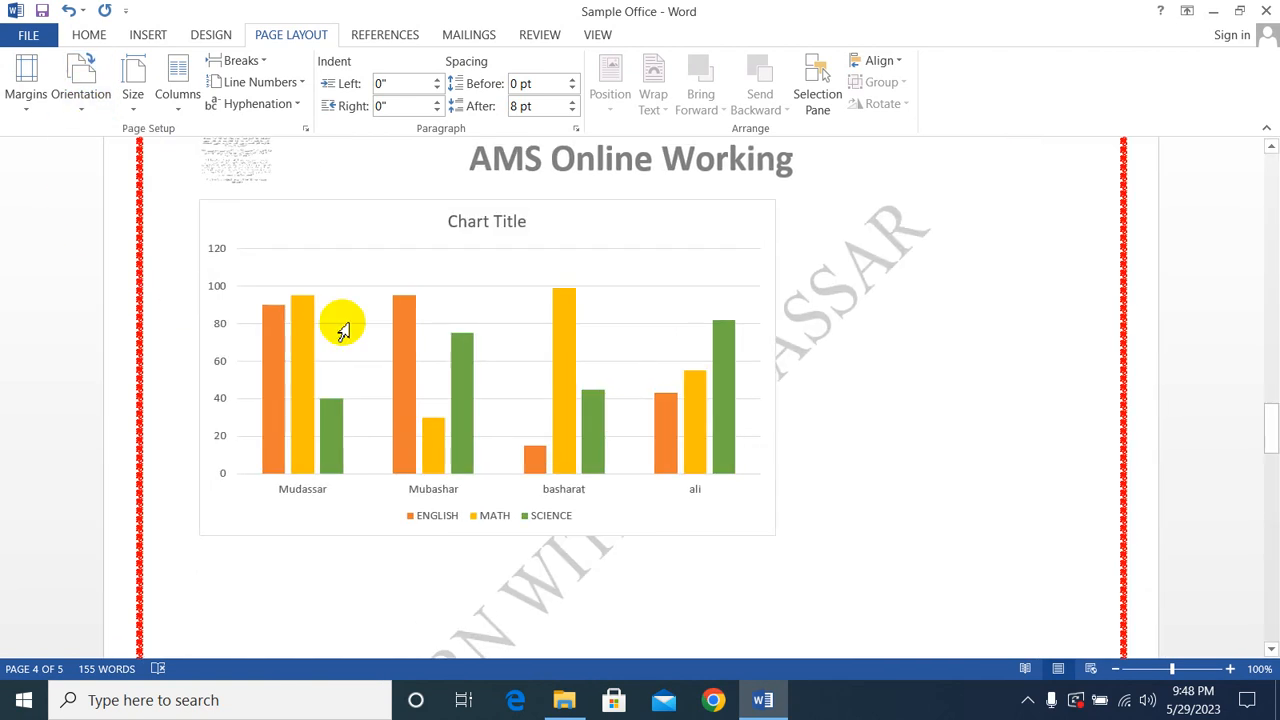
pyautogui.scroll(-4, 429, 289)
pyautogui.scroll(-4, 429, 291)
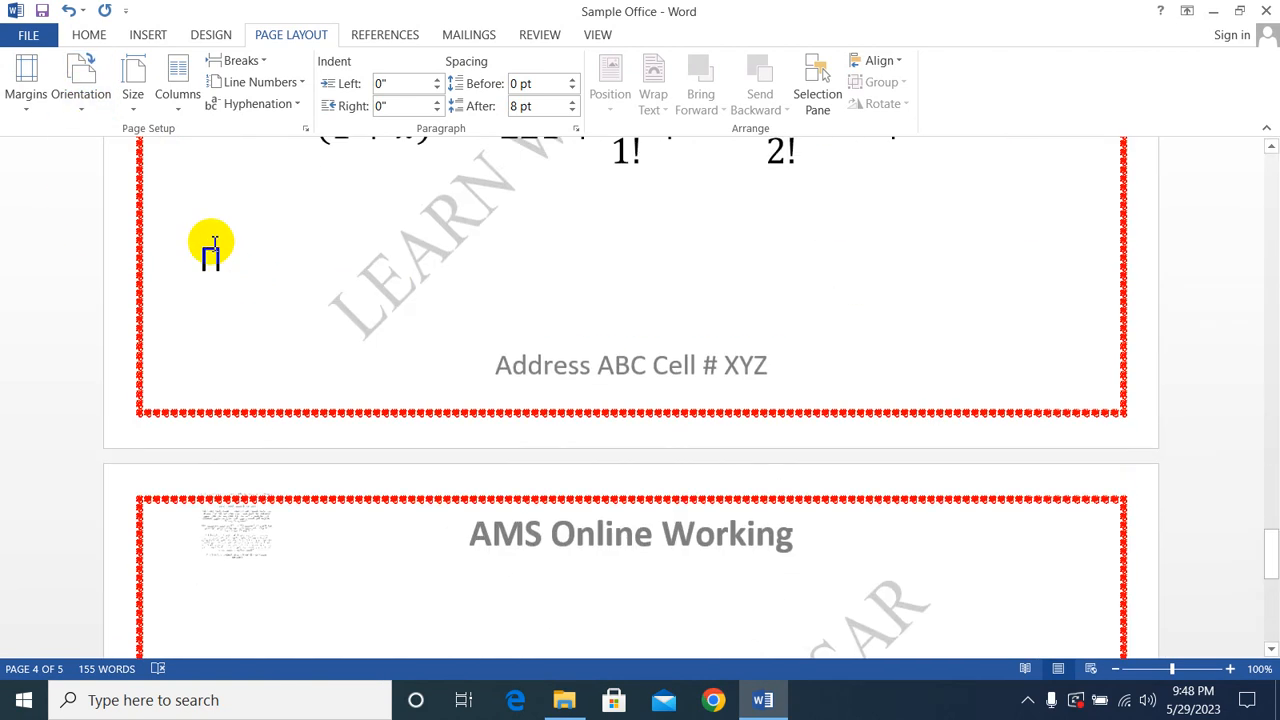
pyautogui.scroll(-8, 210, 245)
pyautogui.scroll(3, 210, 245)
pyautogui.scroll(10, 210, 245)
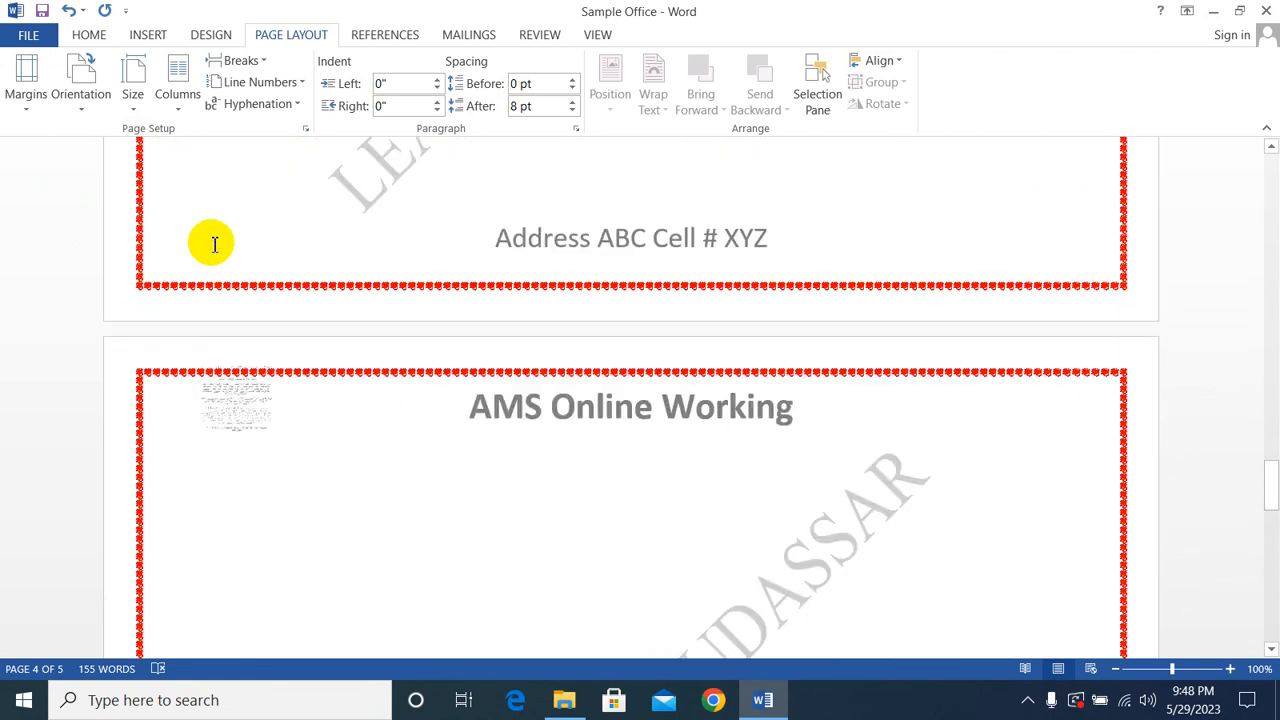
# - Look through the available paper sizes without picking one and set the page orientation back to Portrait
pyautogui.click(80, 110)
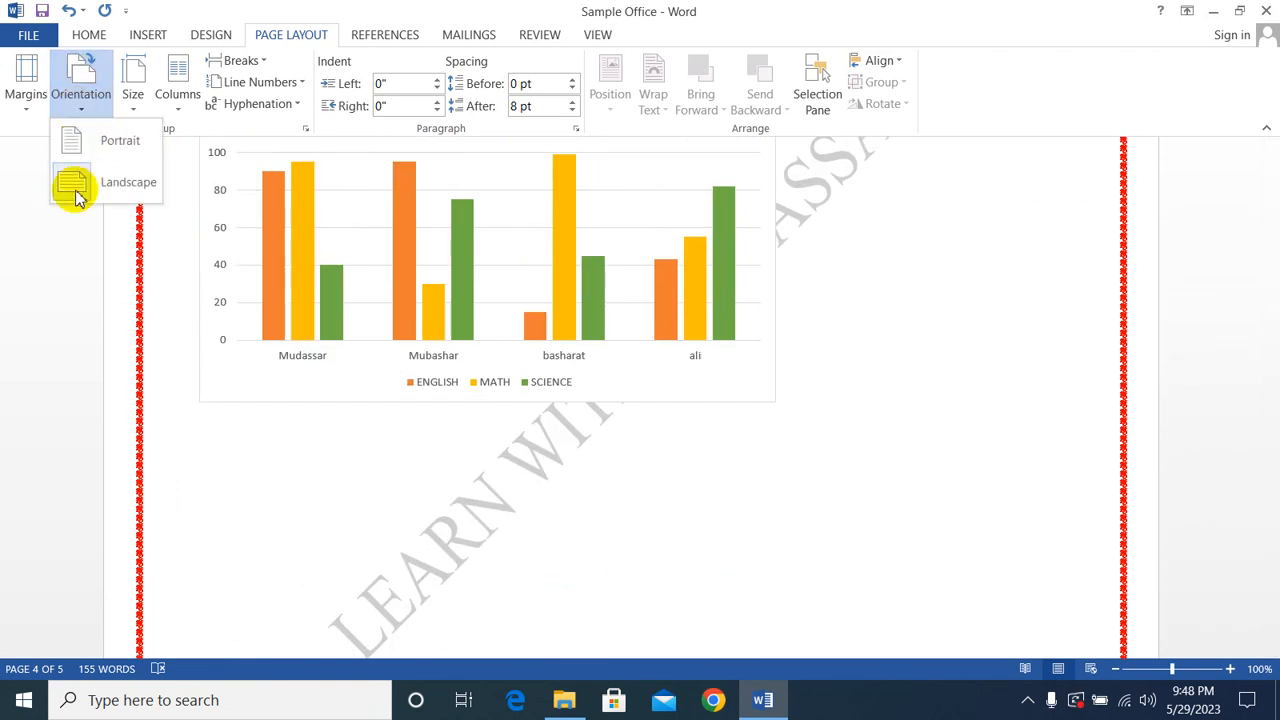
pyautogui.click(137, 112)
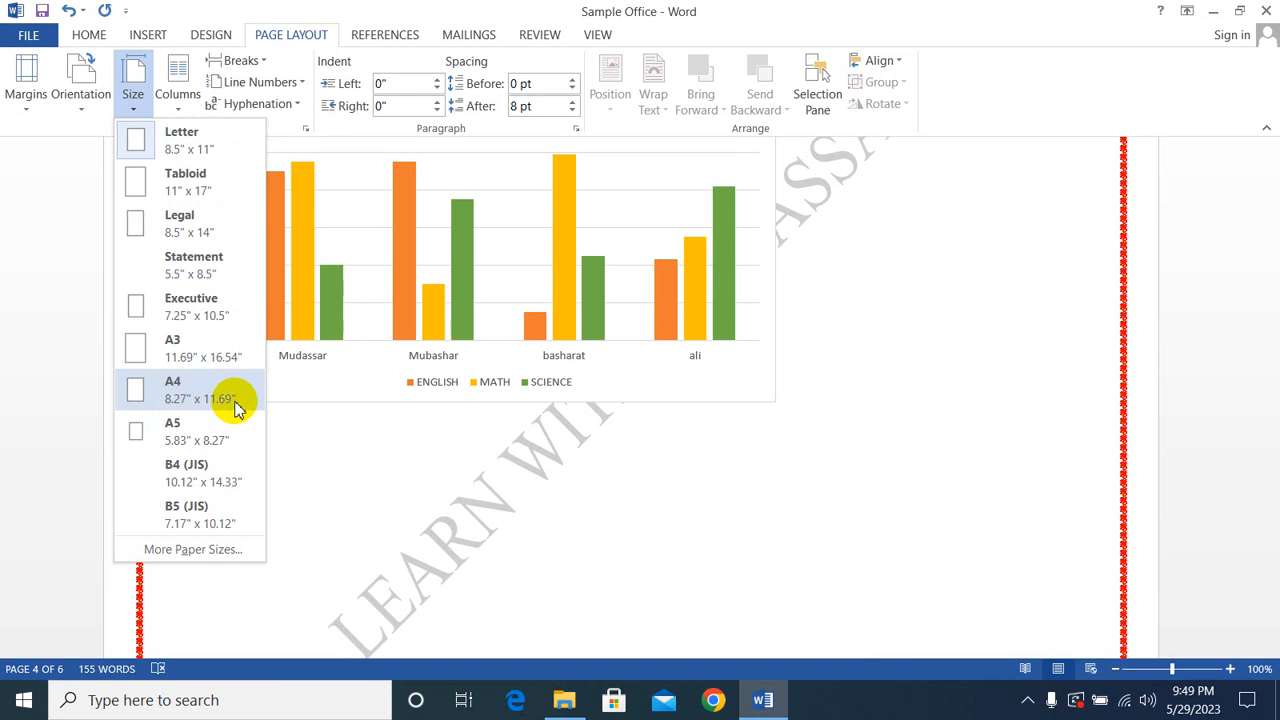
pyautogui.click(80, 120)
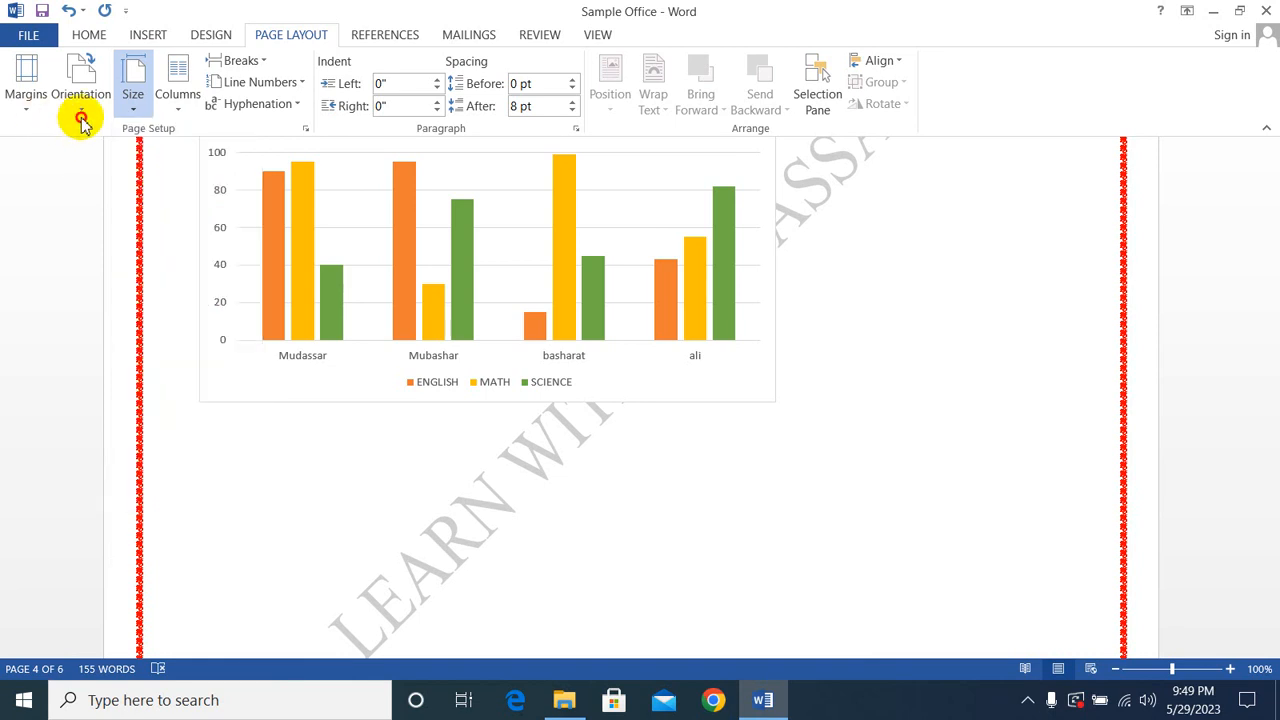
pyautogui.click(81, 118)
pyautogui.click(110, 141)
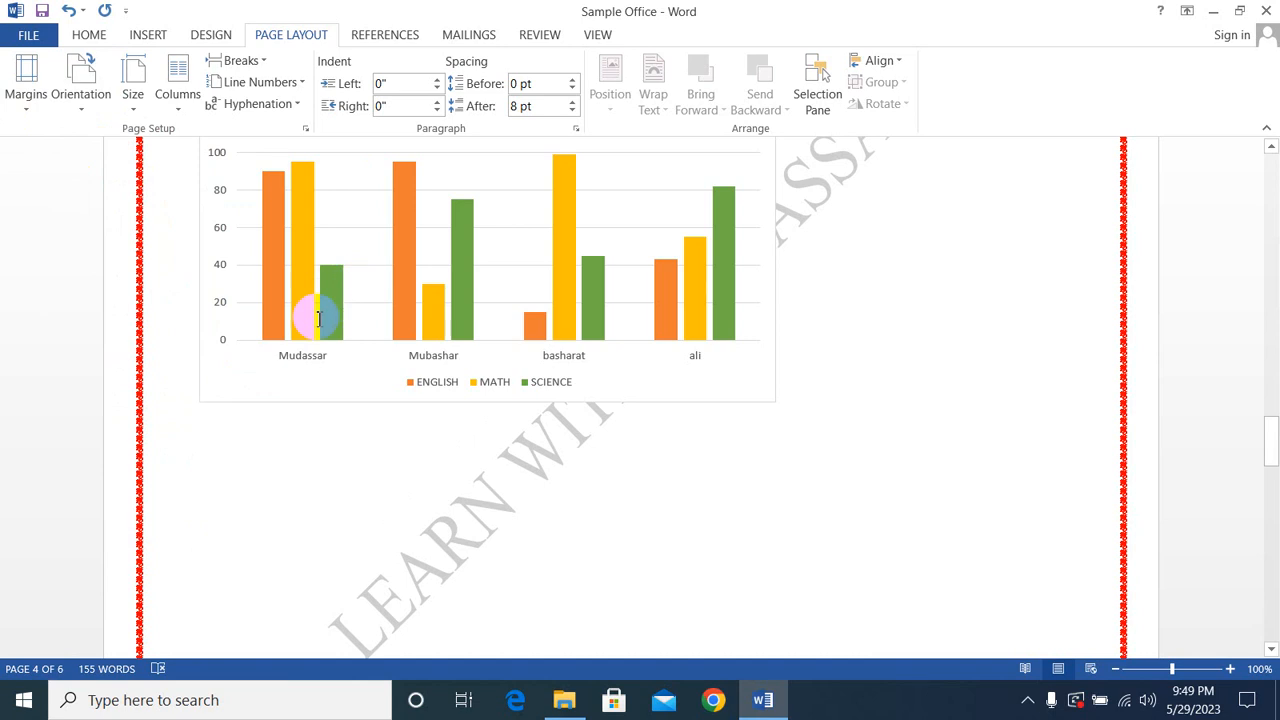
pyautogui.scroll(-15, 630, 410)
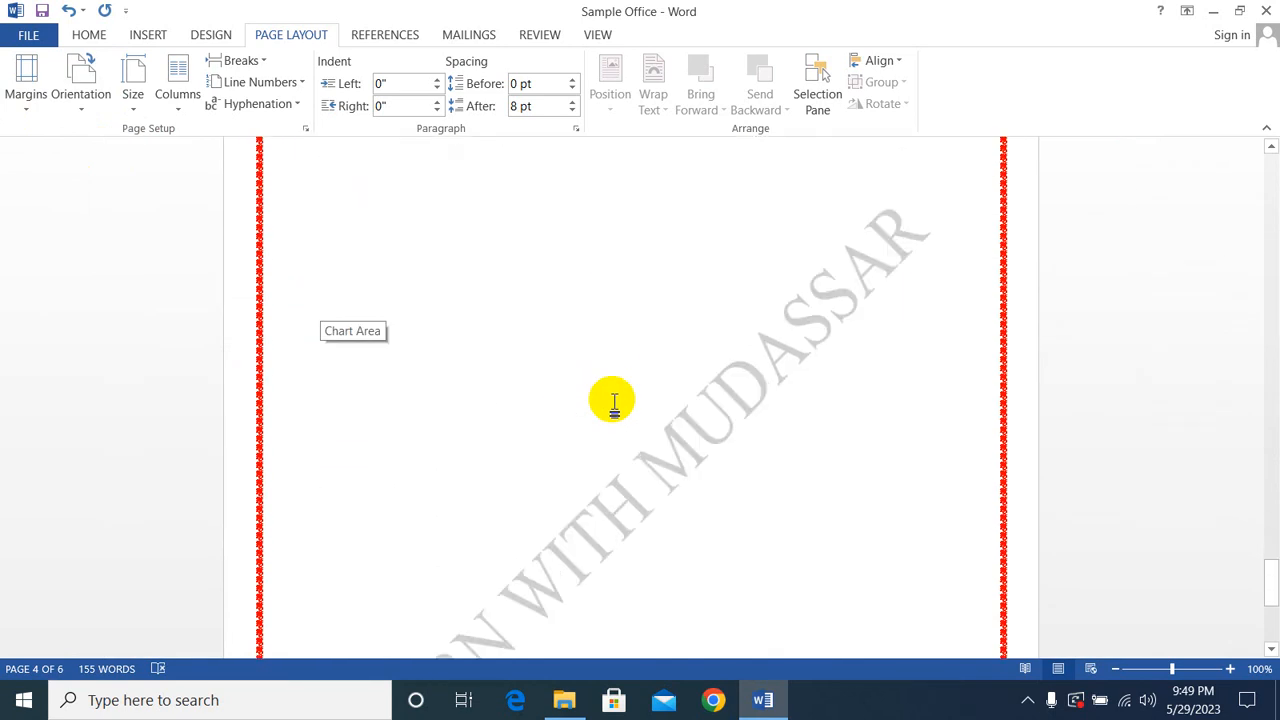
pyautogui.scroll(5, 615, 403)
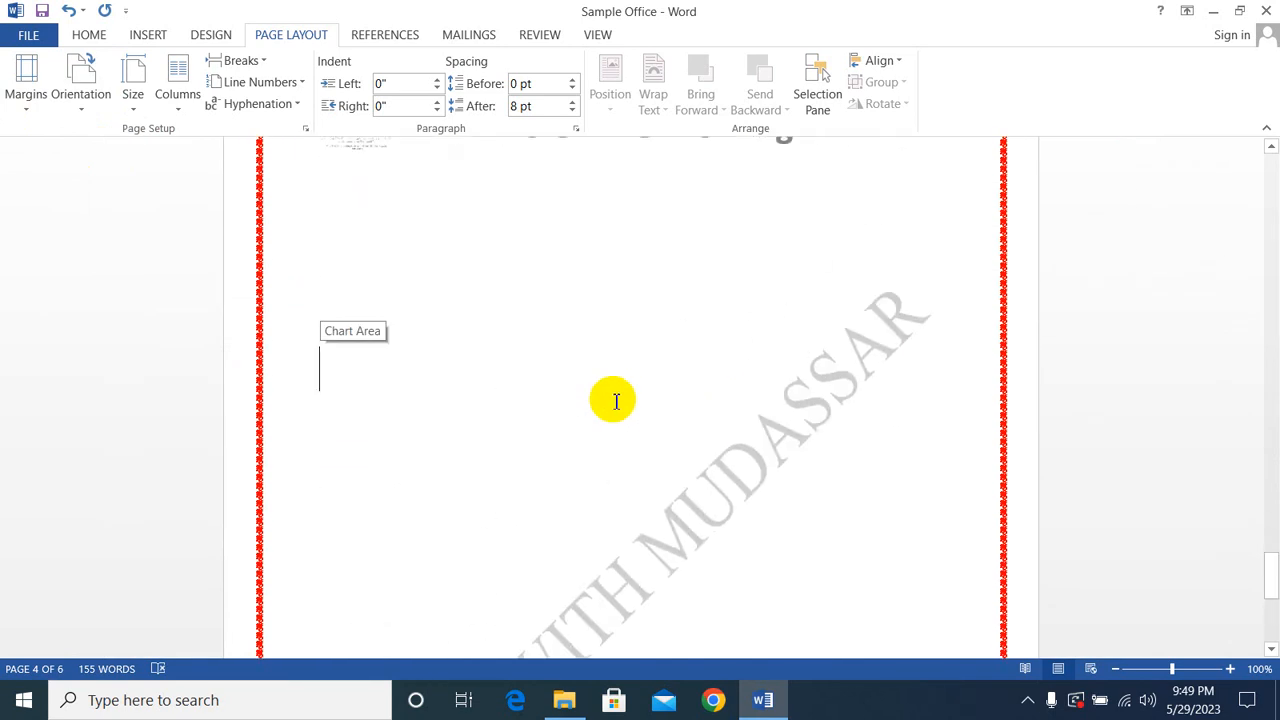
pyautogui.scroll(2, 616, 401)
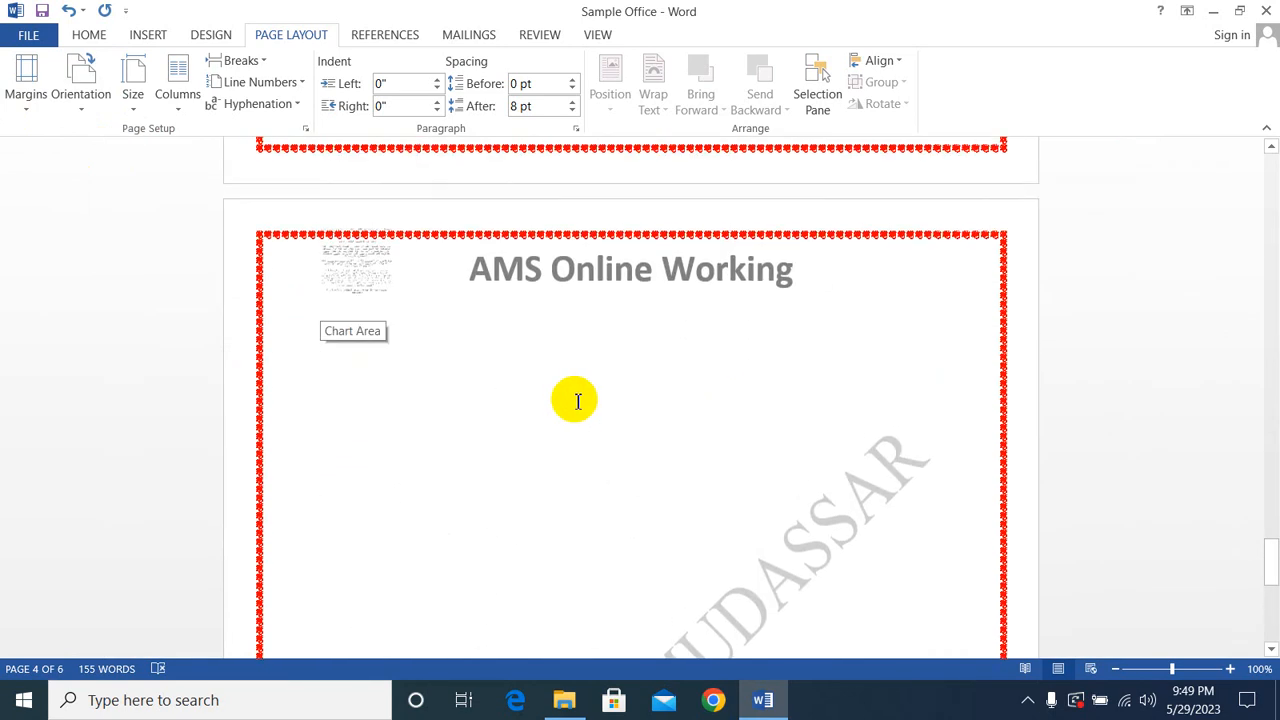
# - Set the document's paper size to A4, 8.27" x 11.69", and check the last pages
pyautogui.click(138, 100)
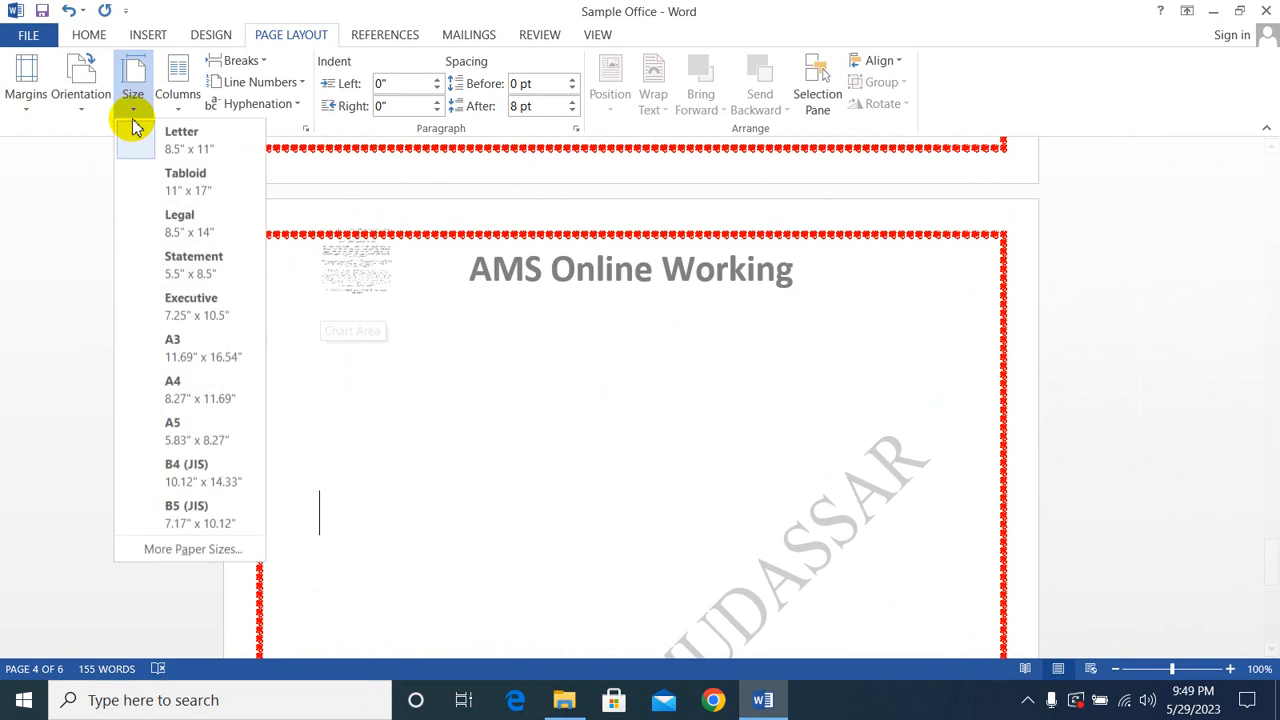
pyautogui.click(171, 389)
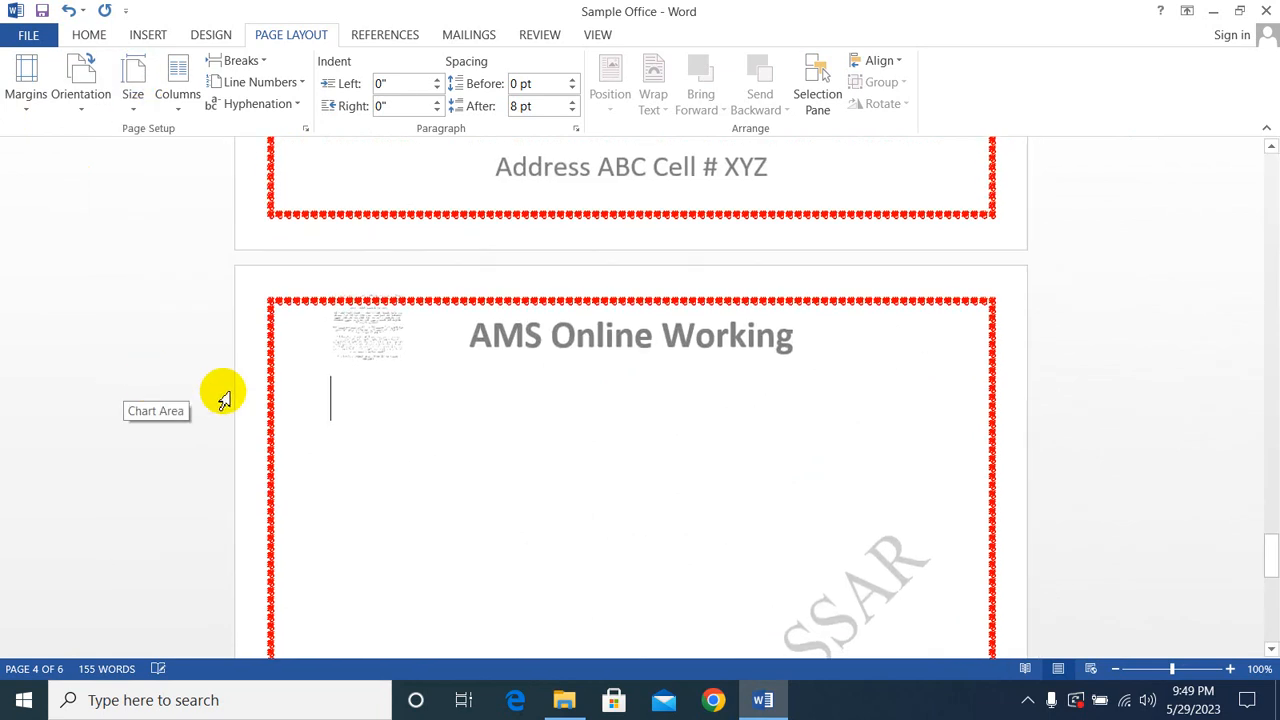
pyautogui.scroll(-8, 491, 399)
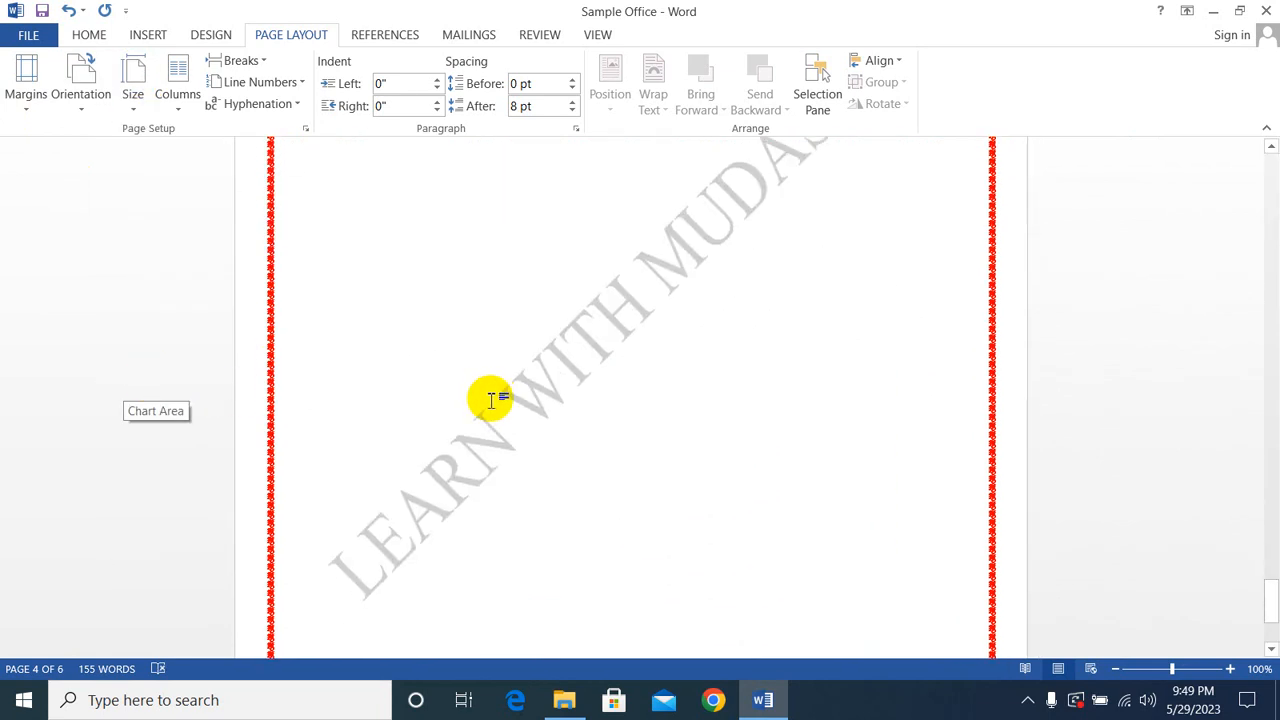
pyautogui.scroll(-4, 491, 399)
pyautogui.scroll(-9, 491, 399)
pyautogui.scroll(6, 486, 394)
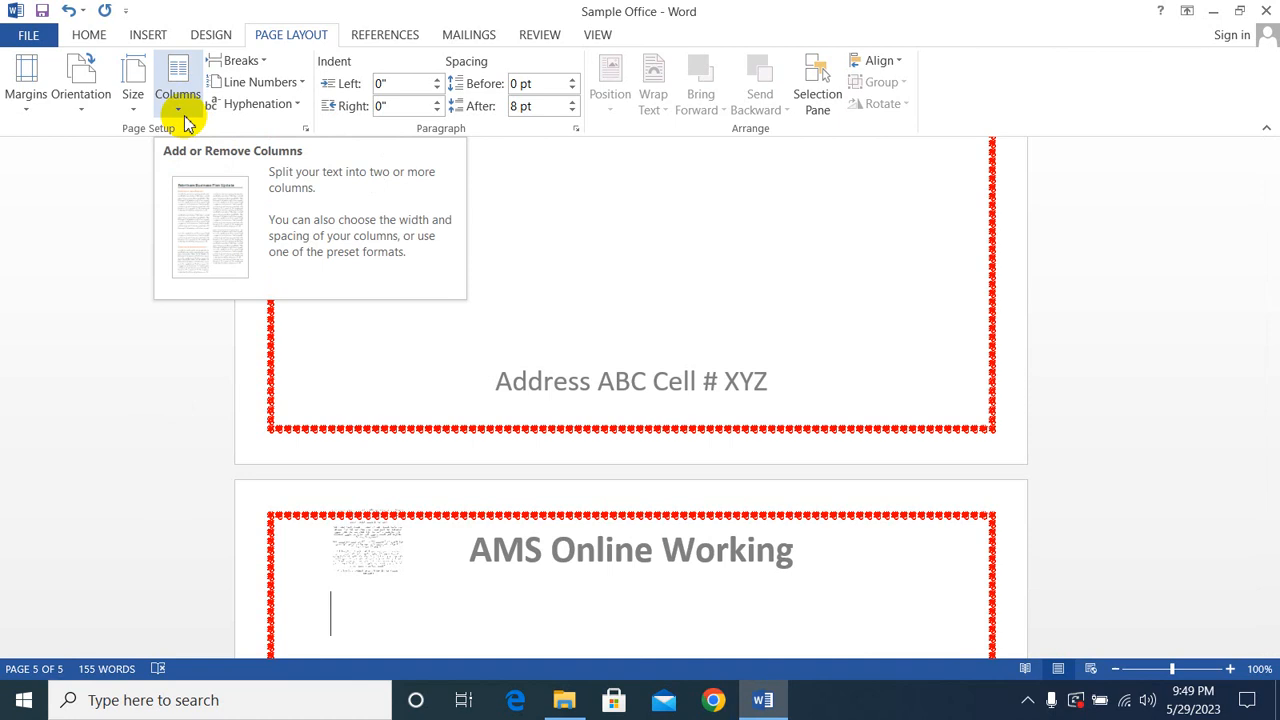
# - Place the cursor in the first page's second paragraph and lay out the document text in two columns
pyautogui.scroll(8, 566, 334)
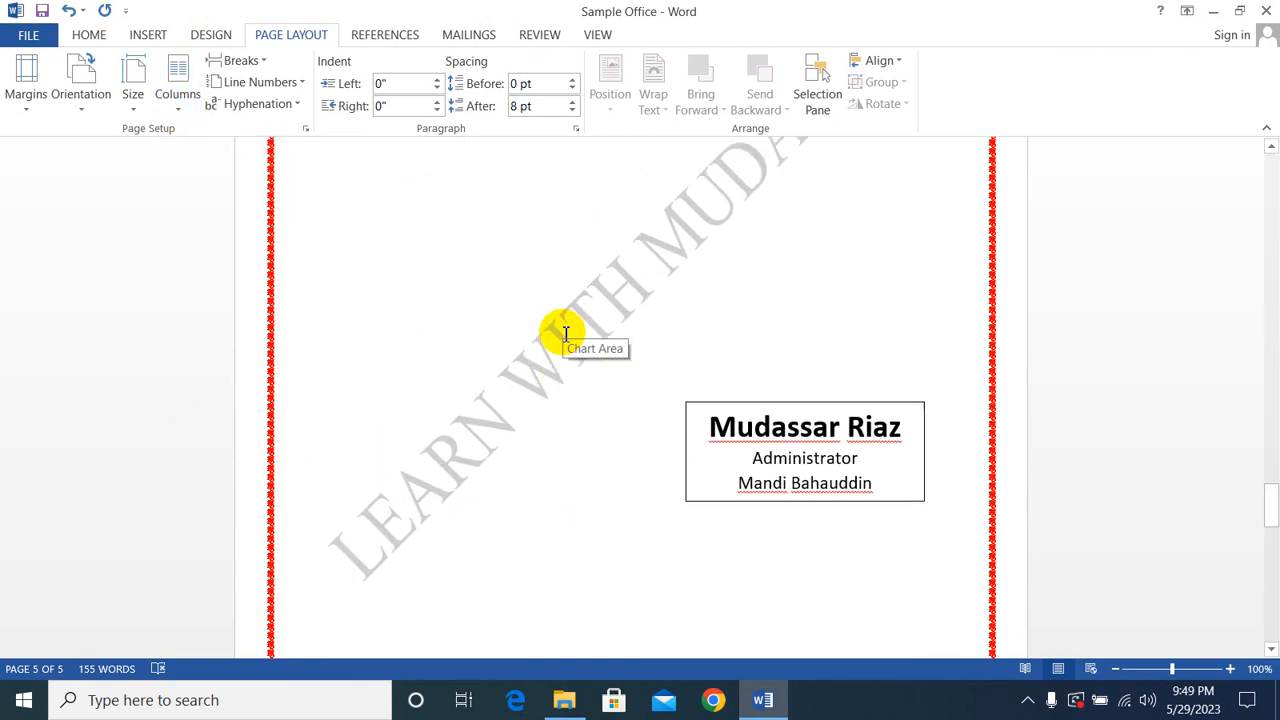
pyautogui.scroll(15, 566, 334)
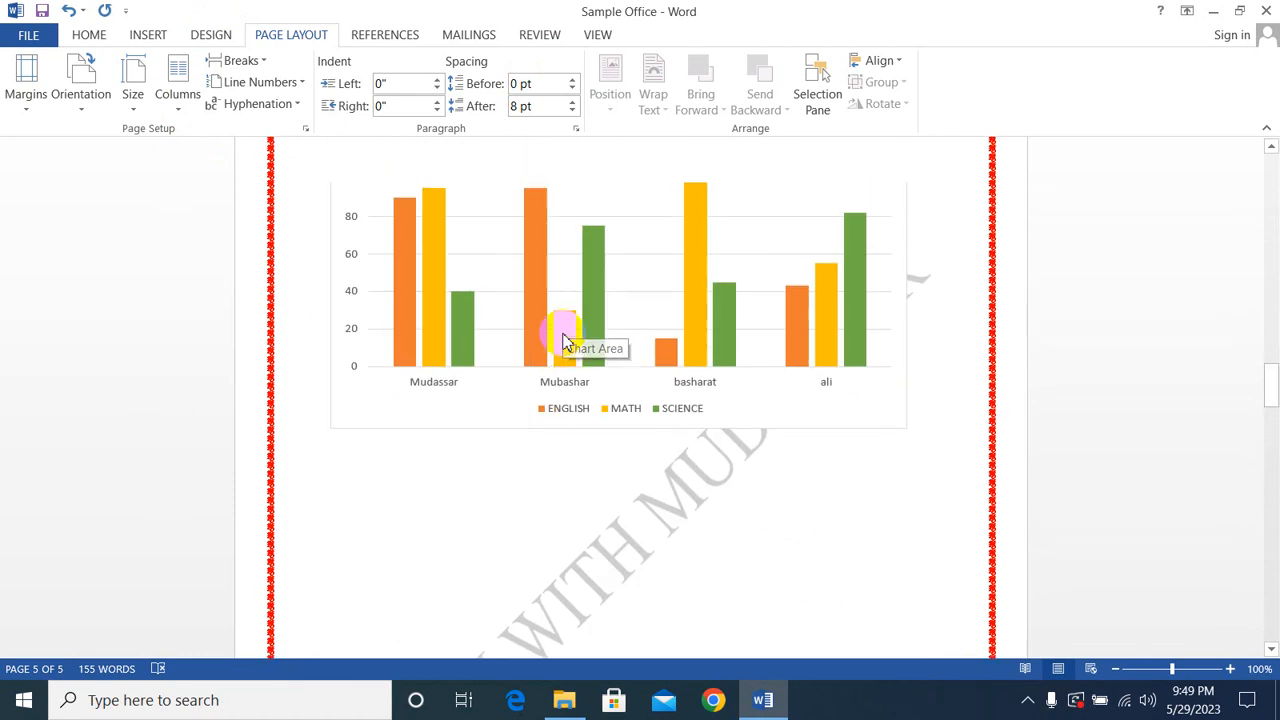
pyautogui.scroll(15, 566, 338)
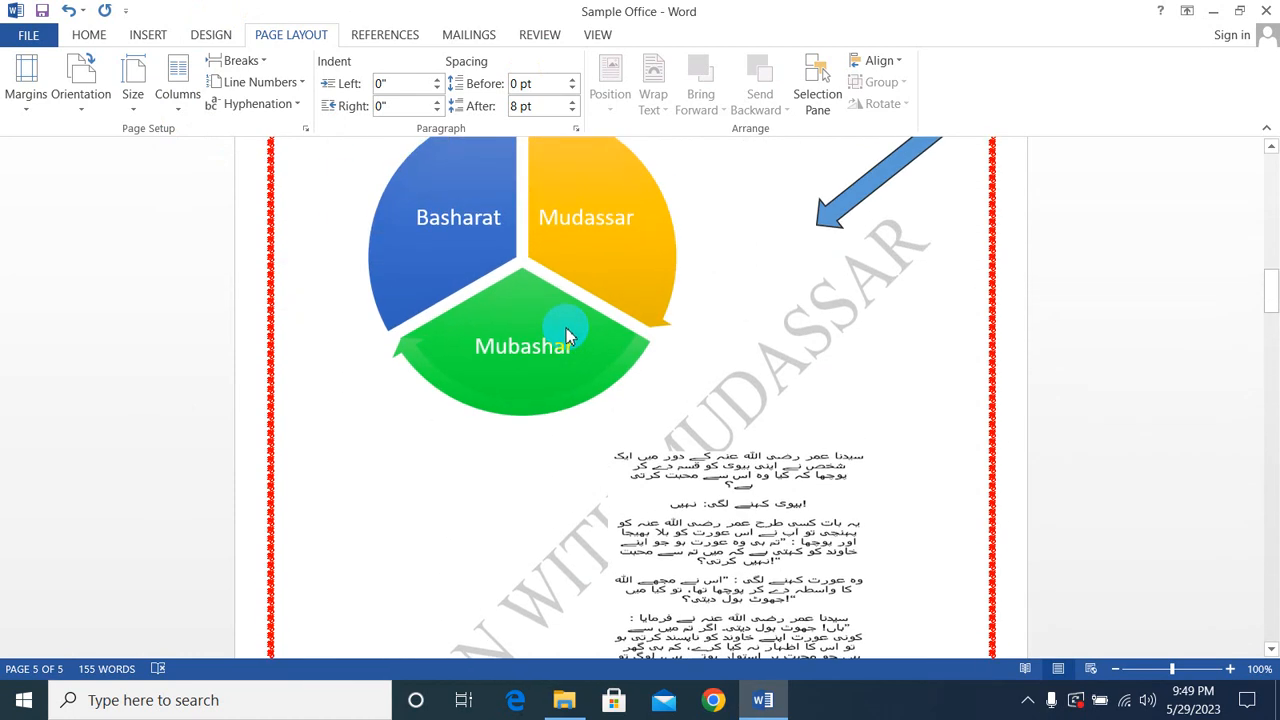
pyautogui.scroll(15, 566, 334)
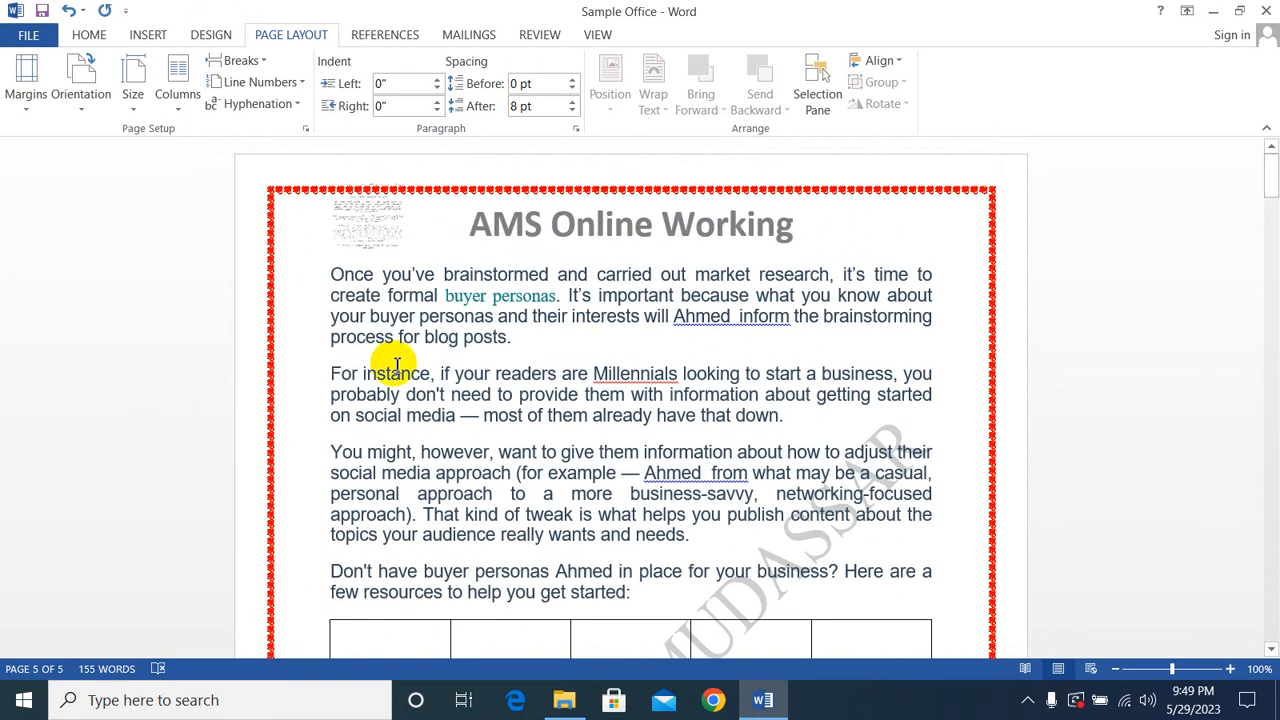
pyautogui.click(424, 371)
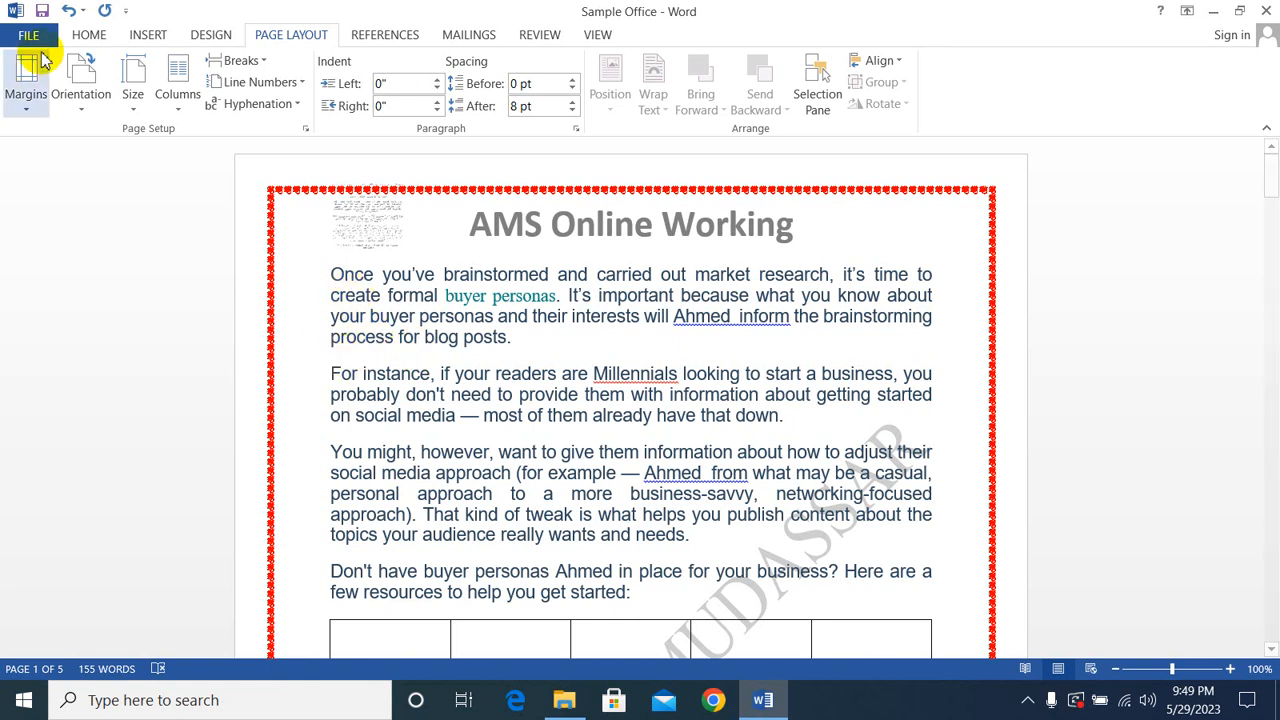
pyautogui.click(183, 110)
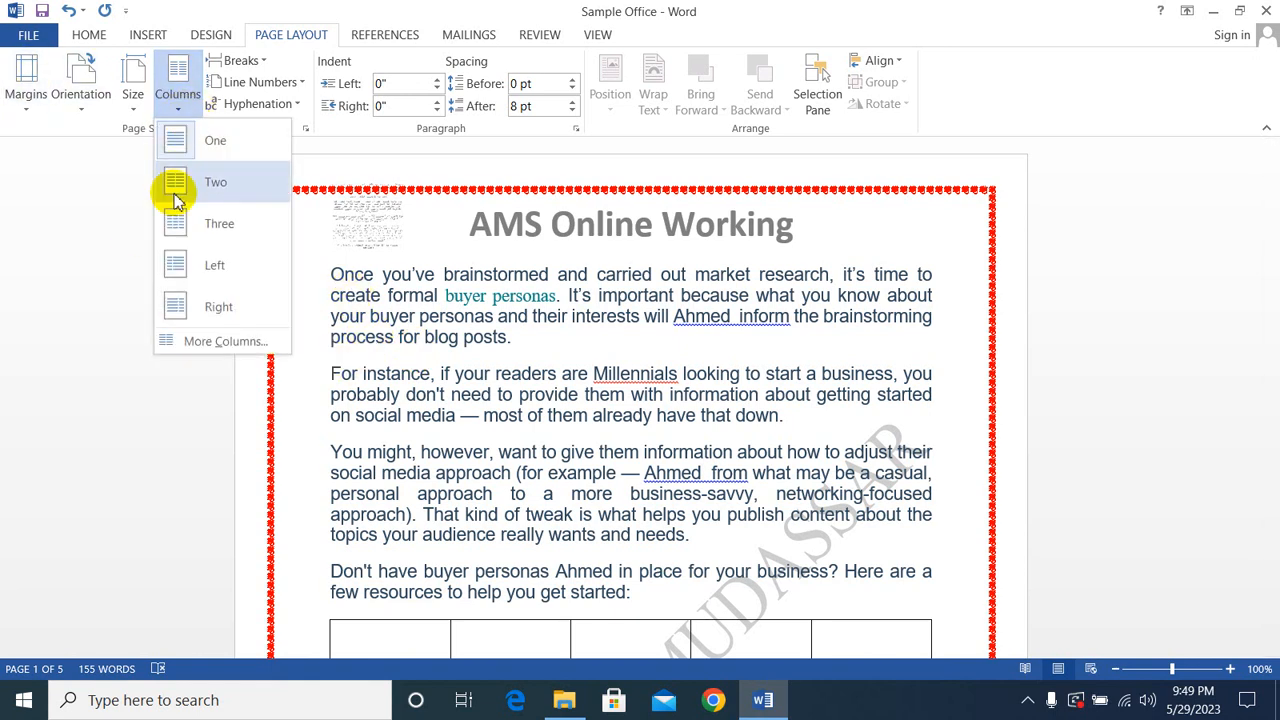
pyautogui.click(174, 193)
pyautogui.scroll(-20, 622, 497)
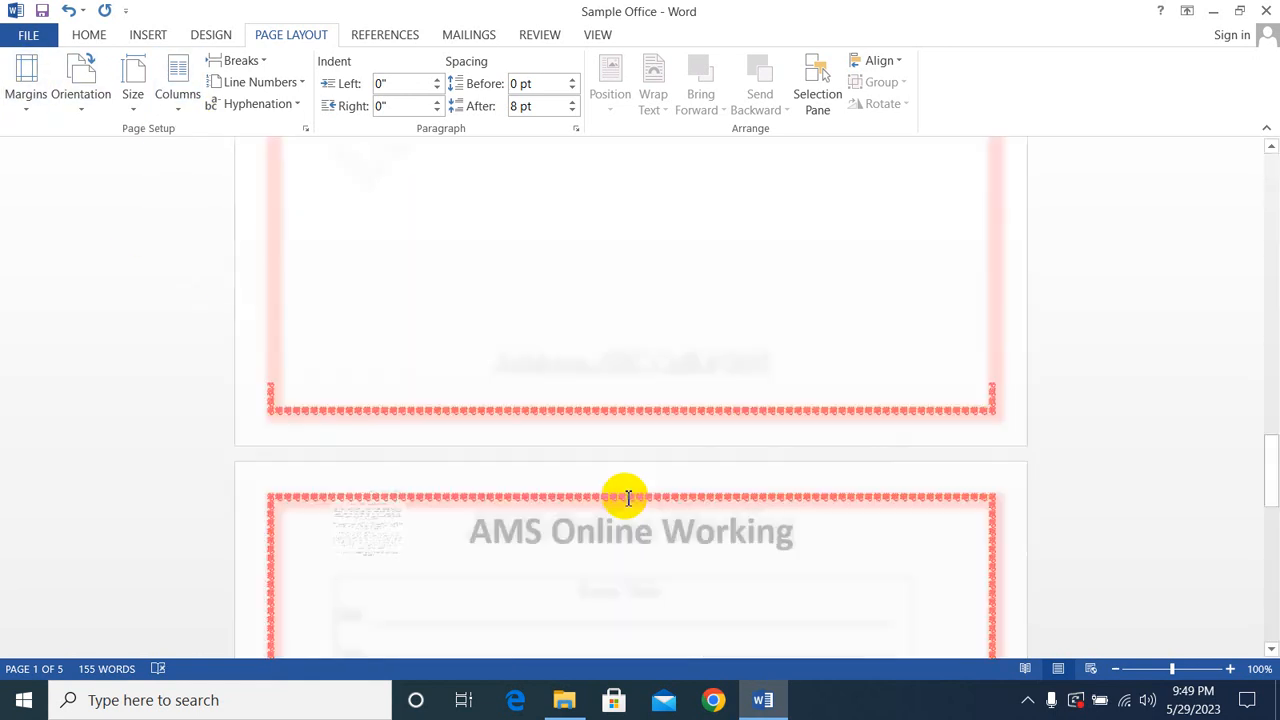
pyautogui.scroll(20, 628, 497)
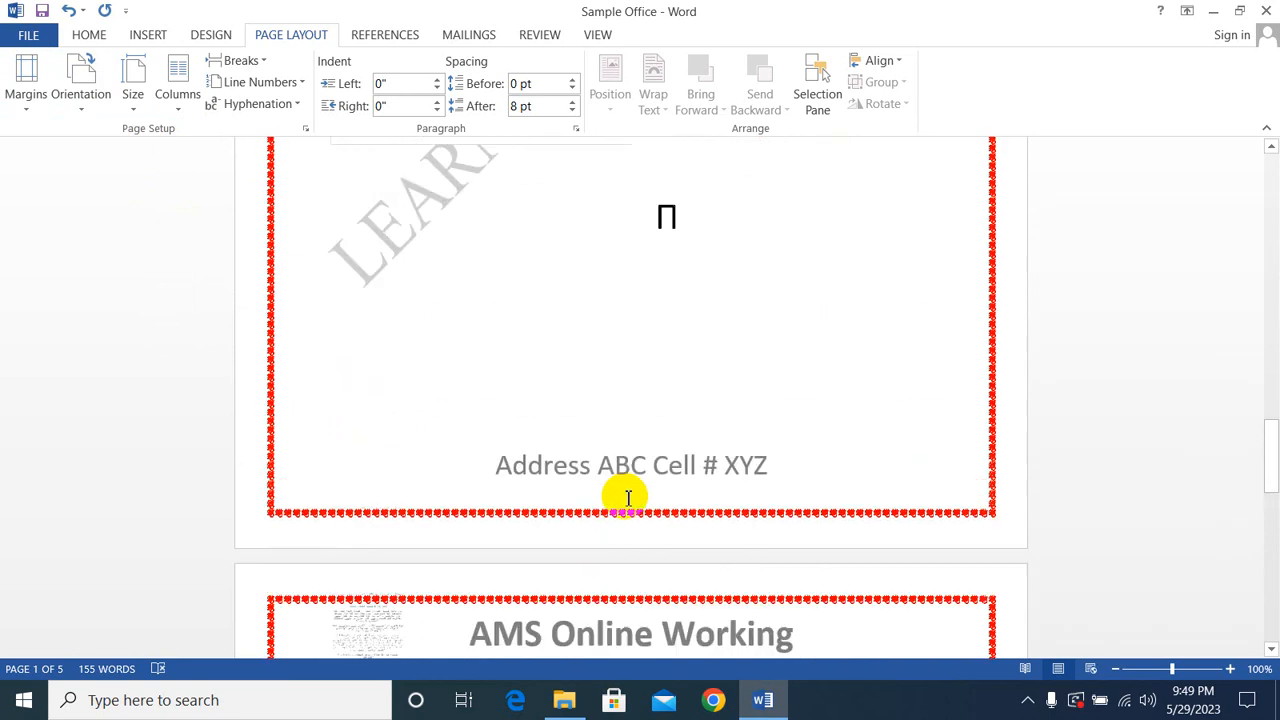
pyautogui.scroll(3, 626, 500)
pyautogui.scroll(10, 625, 497)
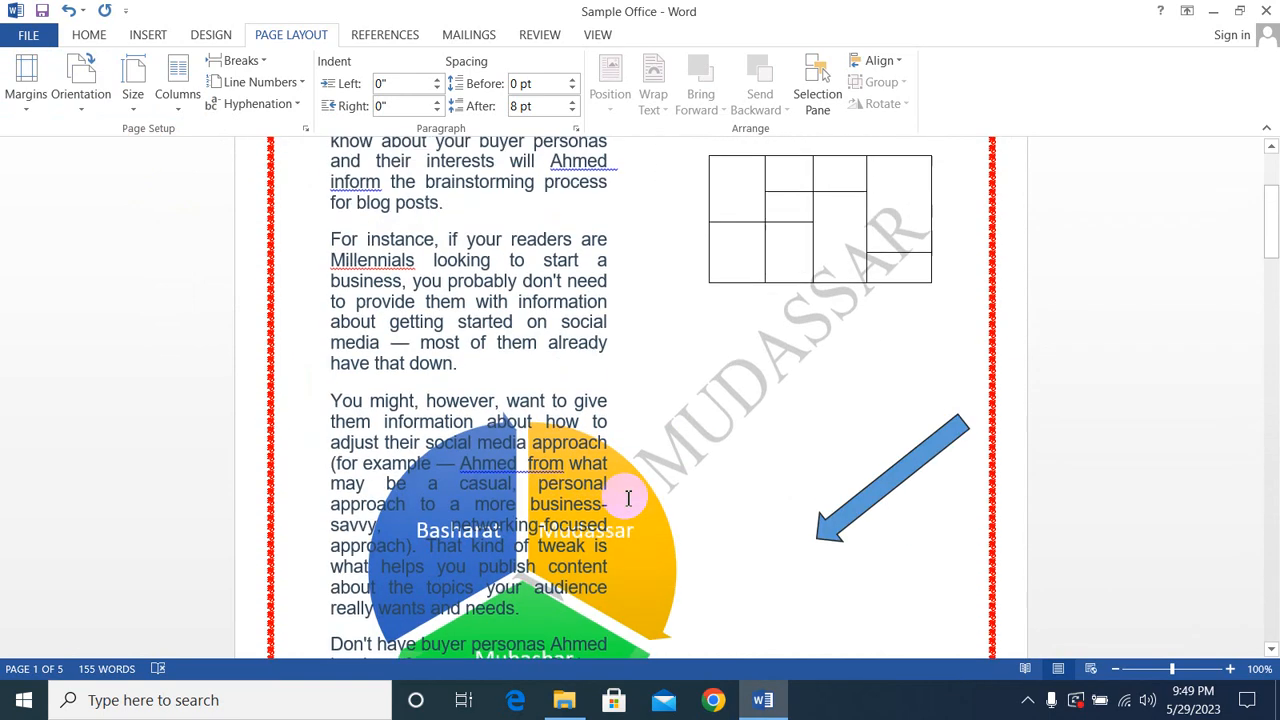
# - Check the two-column flow around the first page's tables and apply the Three columns layout
pyautogui.click(639, 370)
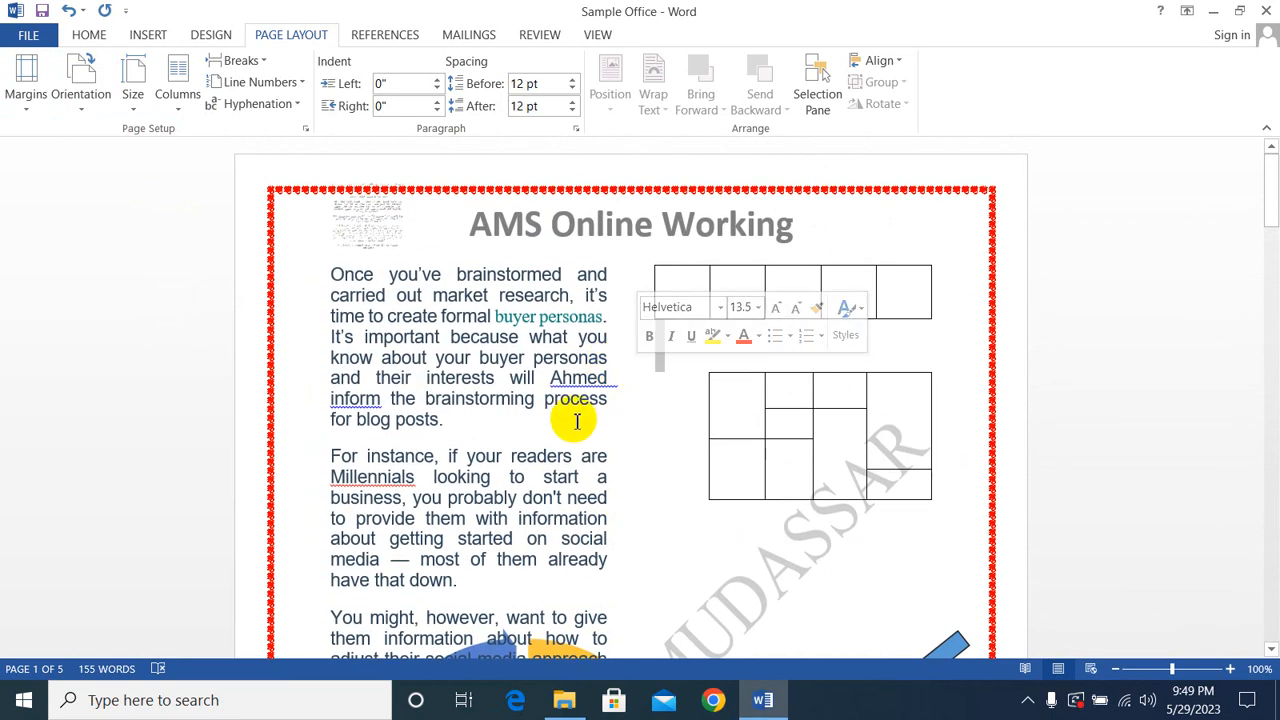
pyautogui.click(643, 441)
pyautogui.scroll(-1, 605, 402)
pyautogui.scroll(-5, 603, 402)
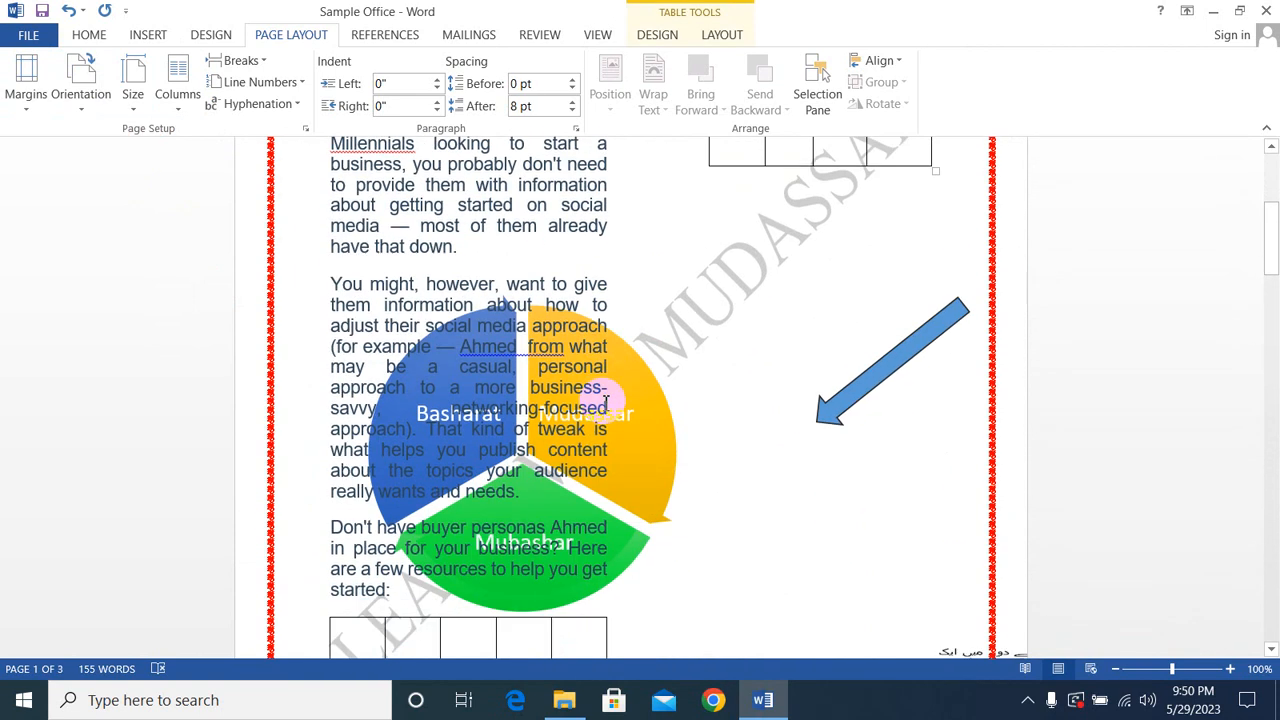
pyautogui.scroll(6, 603, 402)
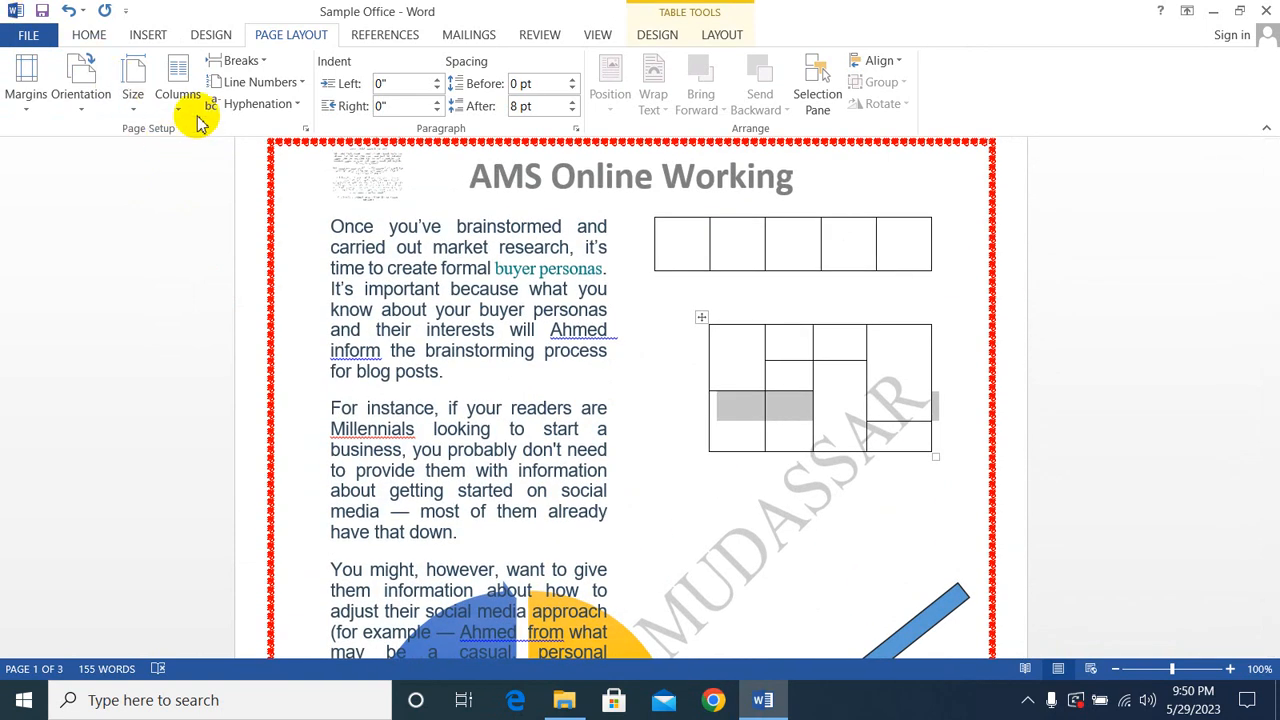
pyautogui.click(177, 90)
pyautogui.click(200, 226)
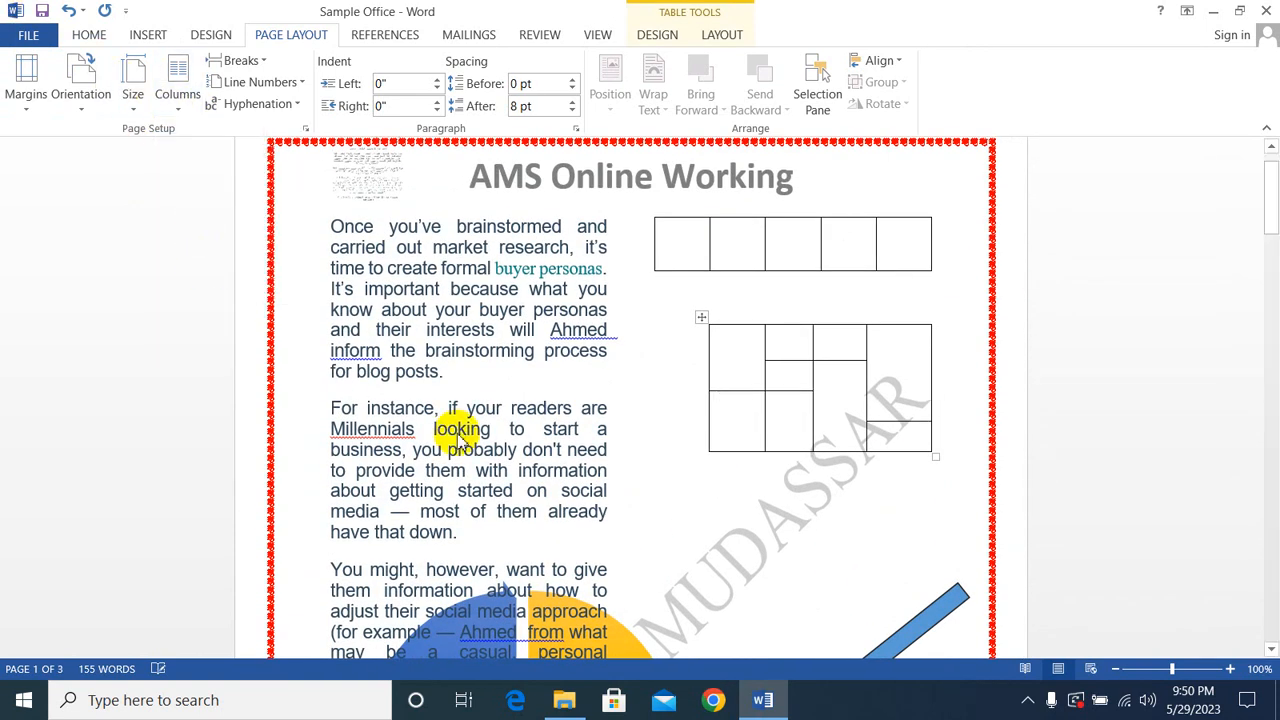
# - Check the first page's column flow and set the number of columns to 4 for the selected text
pyautogui.scroll(-3, 510, 400)
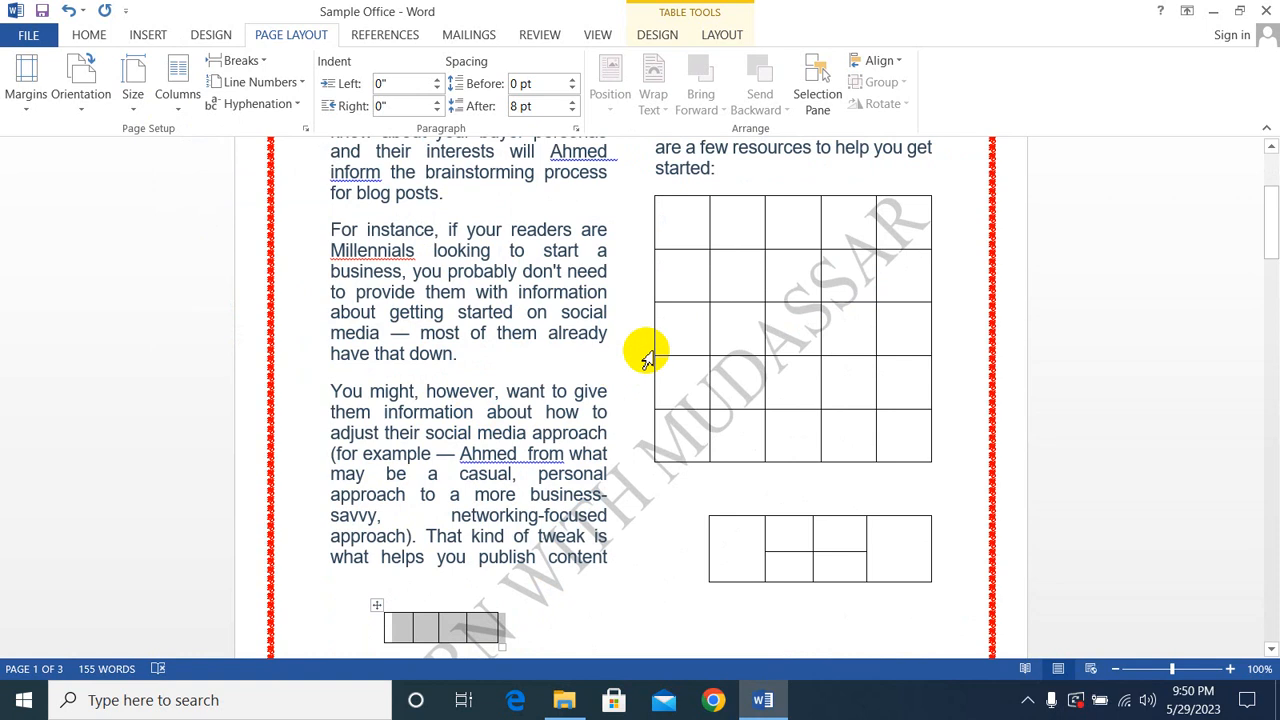
pyautogui.scroll(-7, 757, 443)
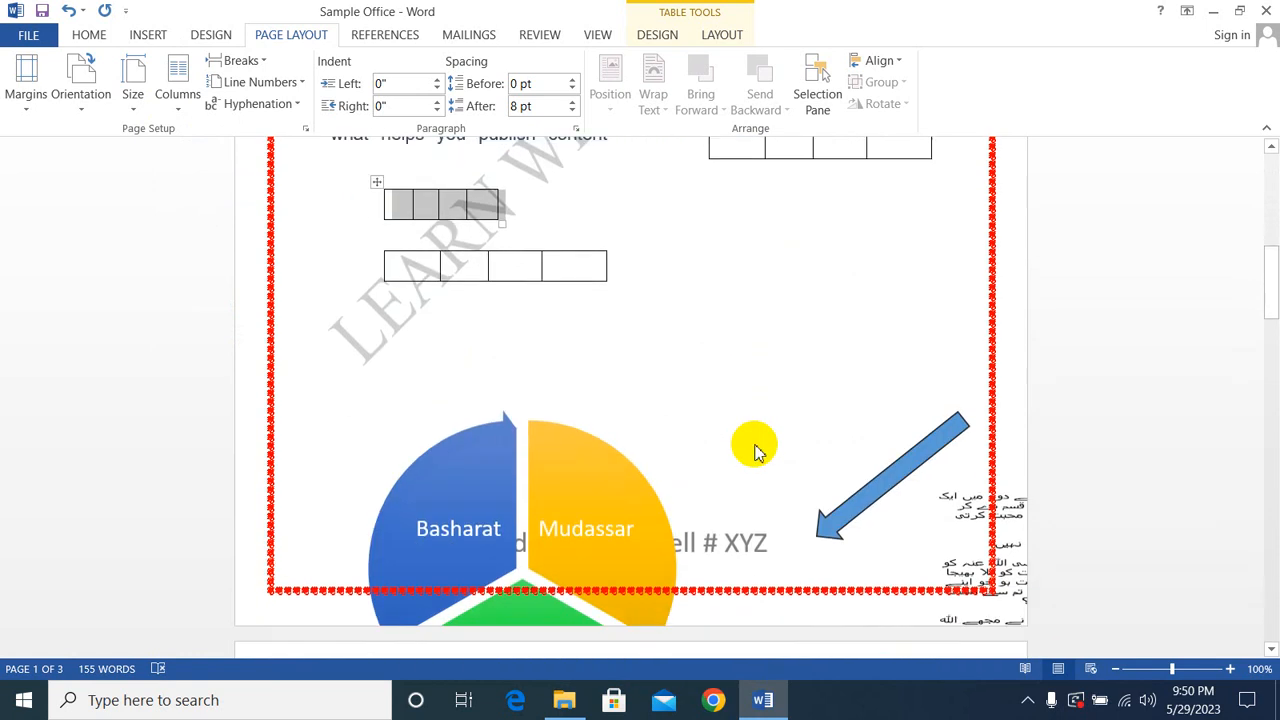
pyautogui.scroll(-1, 751, 443)
pyautogui.scroll(10, 741, 450)
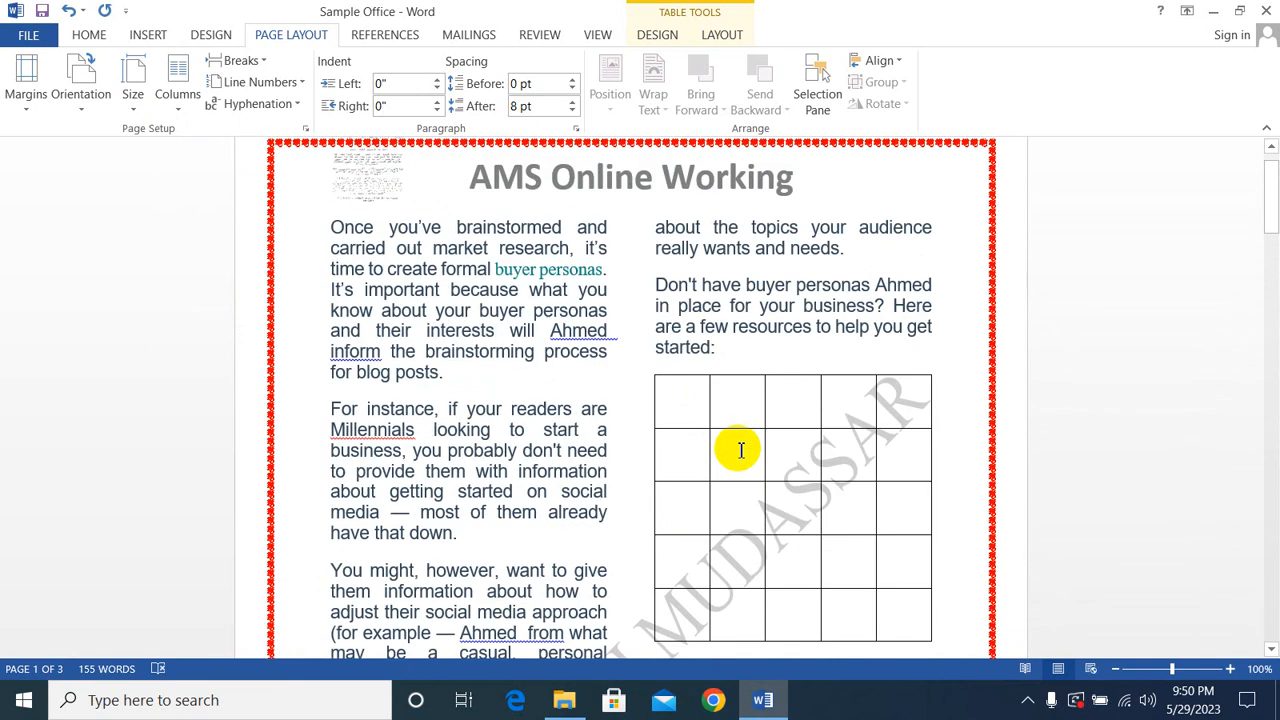
pyautogui.scroll(1, 741, 450)
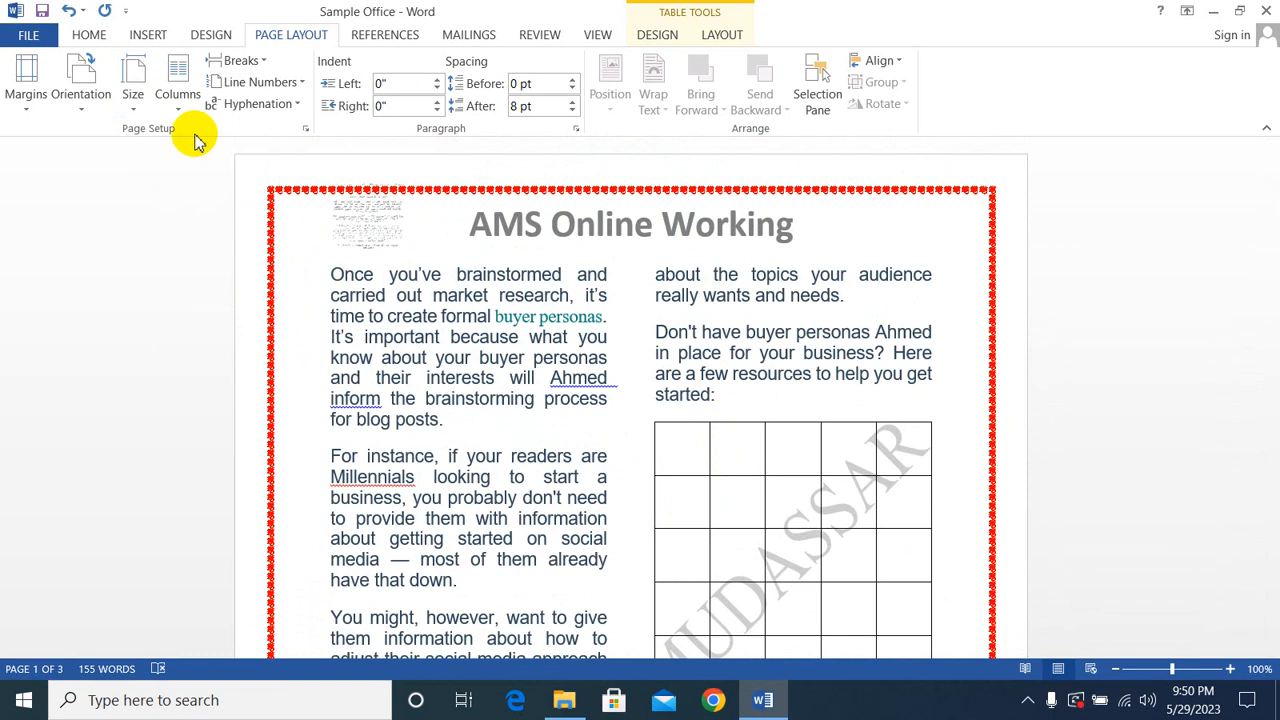
pyautogui.click(179, 105)
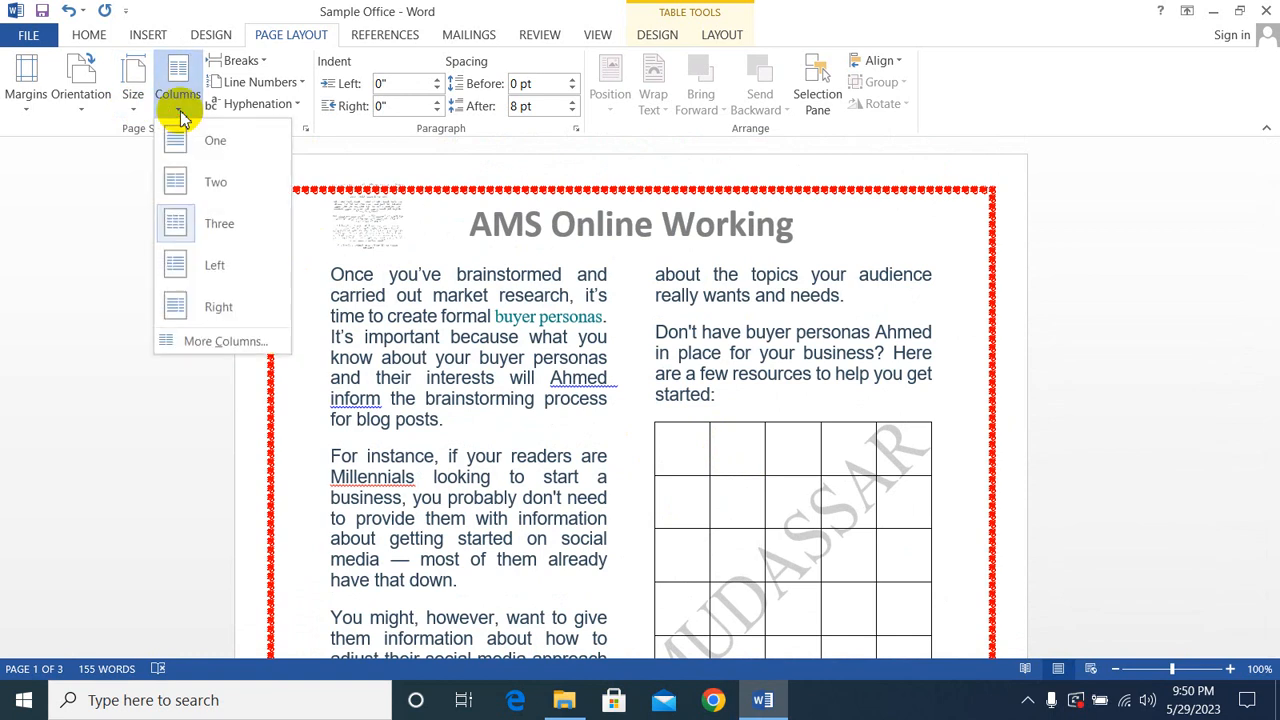
pyautogui.click(210, 342)
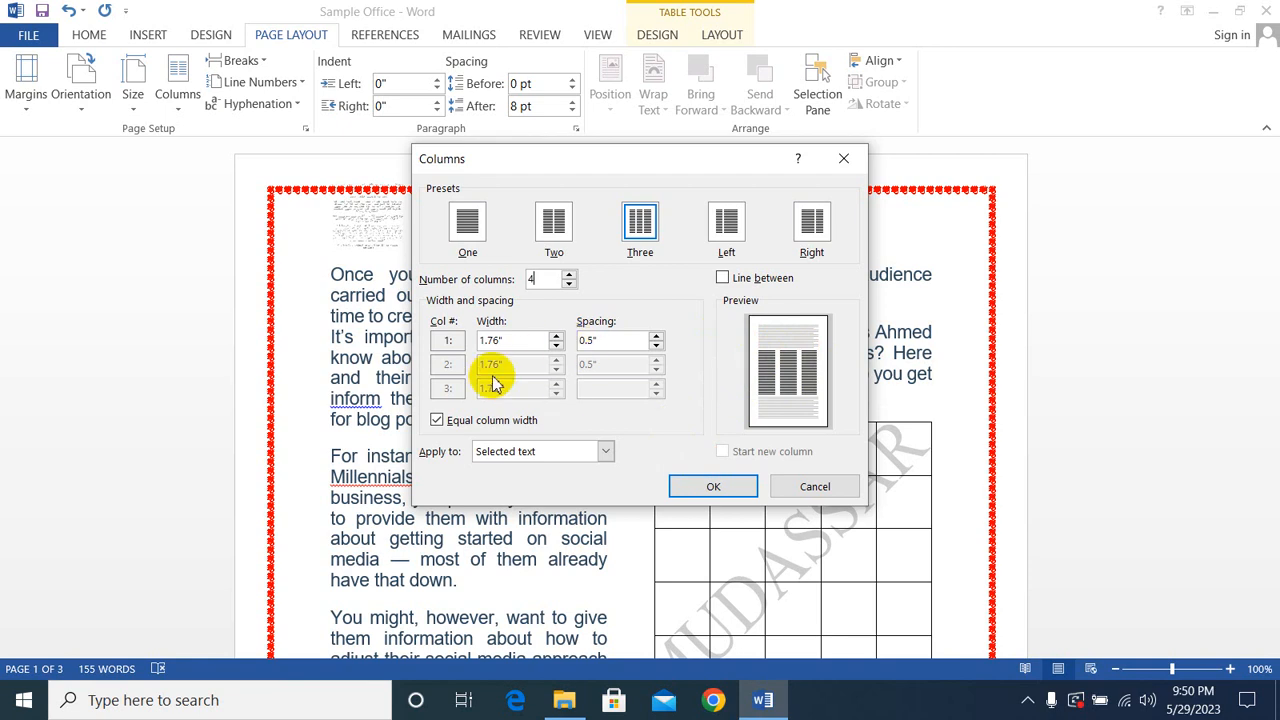
pyautogui.click(720, 490)
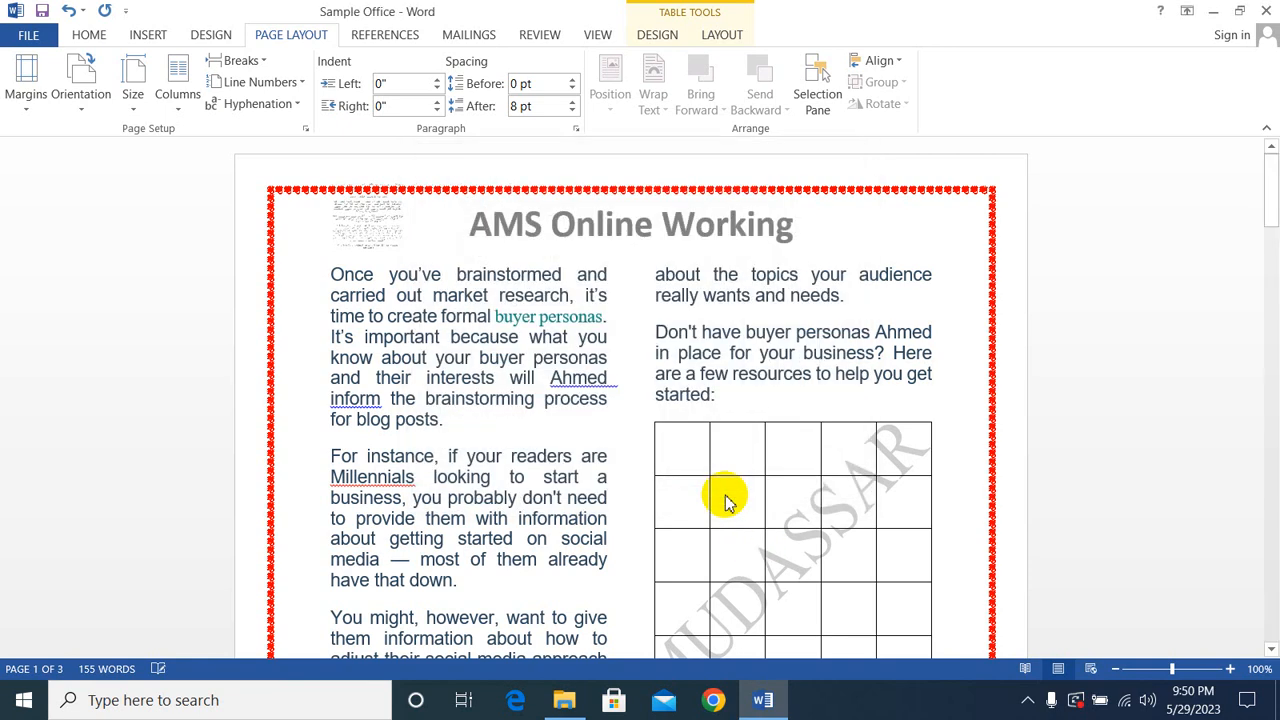
# - Select the entire document, lay it out in four columns and check how the text flows
pyautogui.click(334, 268)
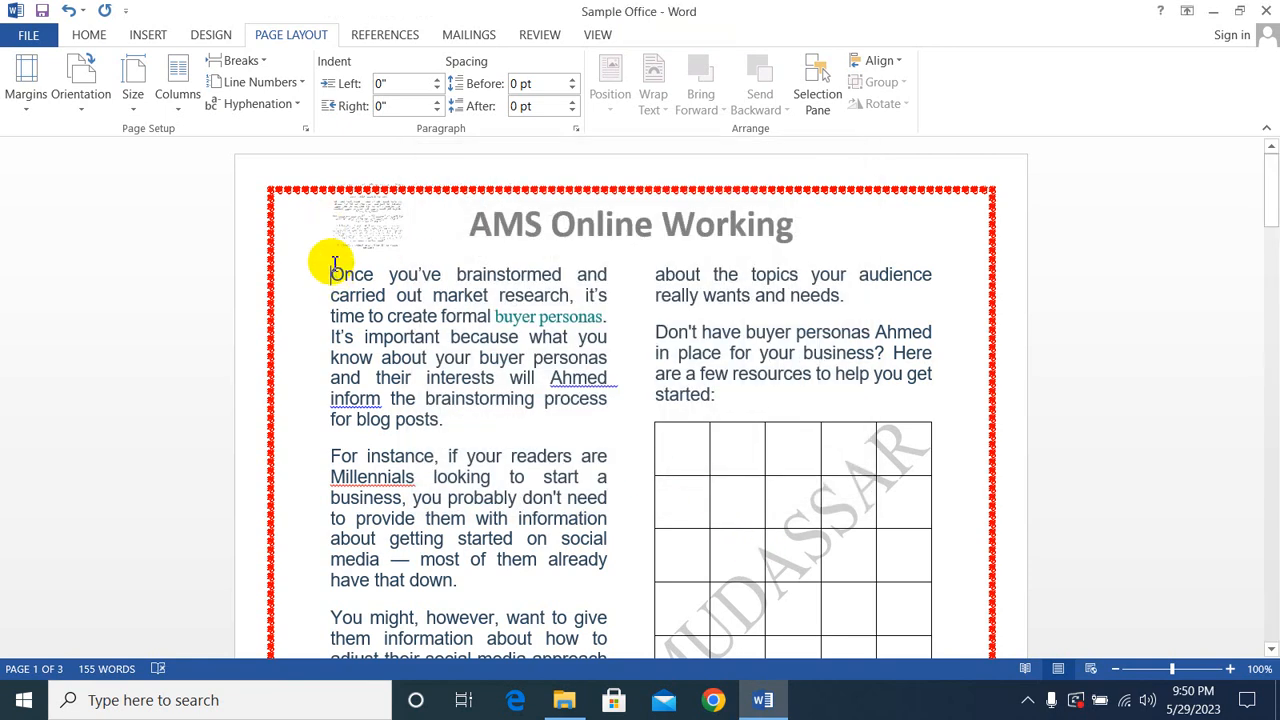
pyautogui.hotkey('ctrl', 'a')
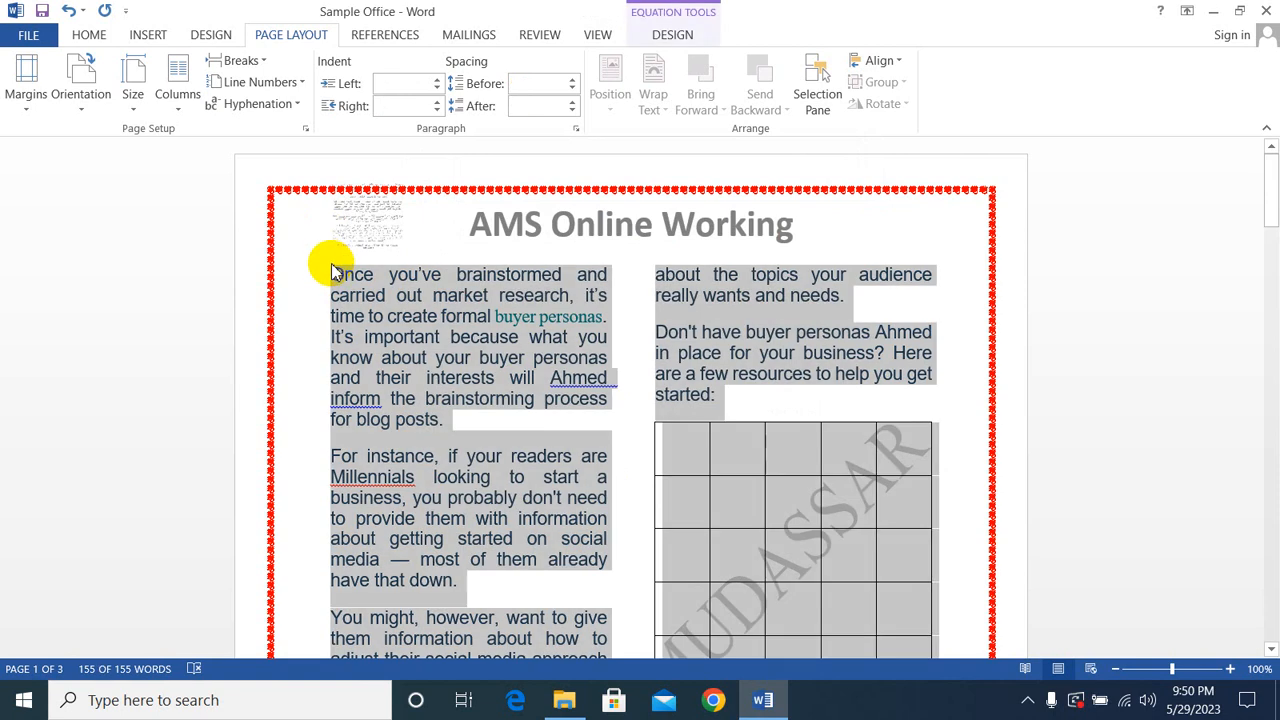
pyautogui.click(180, 110)
pyautogui.click(196, 342)
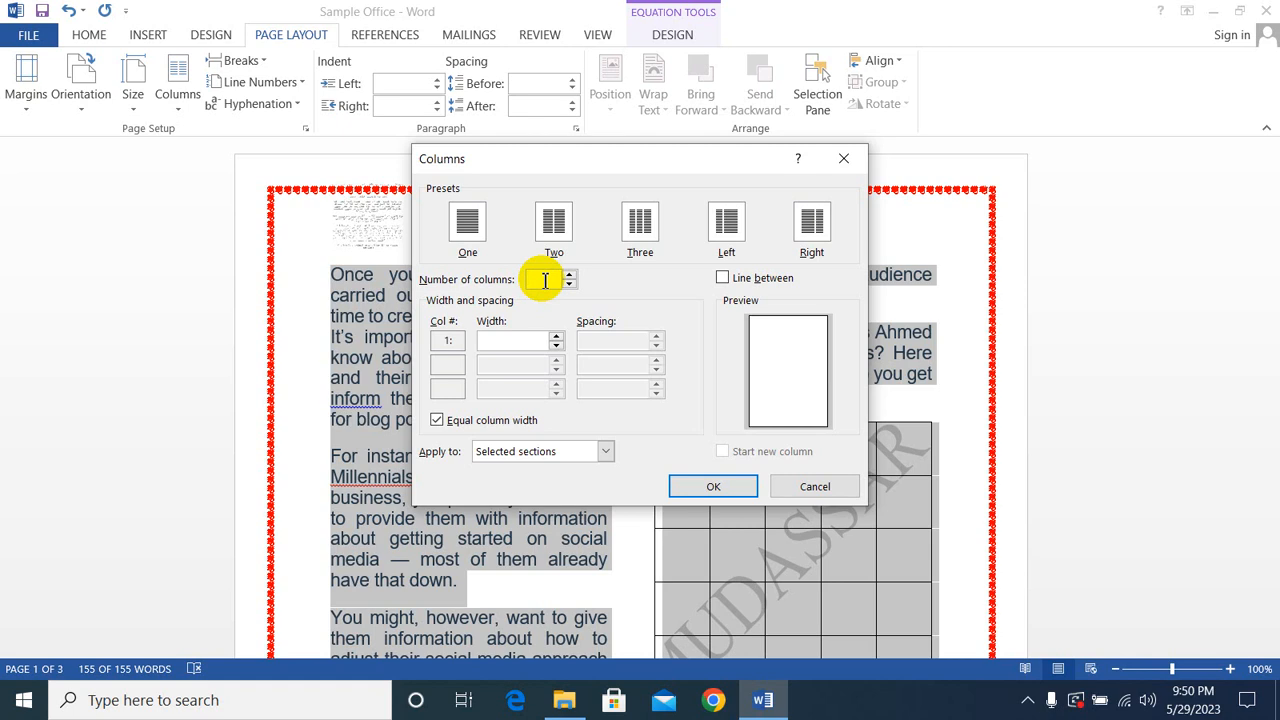
pyautogui.write('2')
pyautogui.click(728, 486)
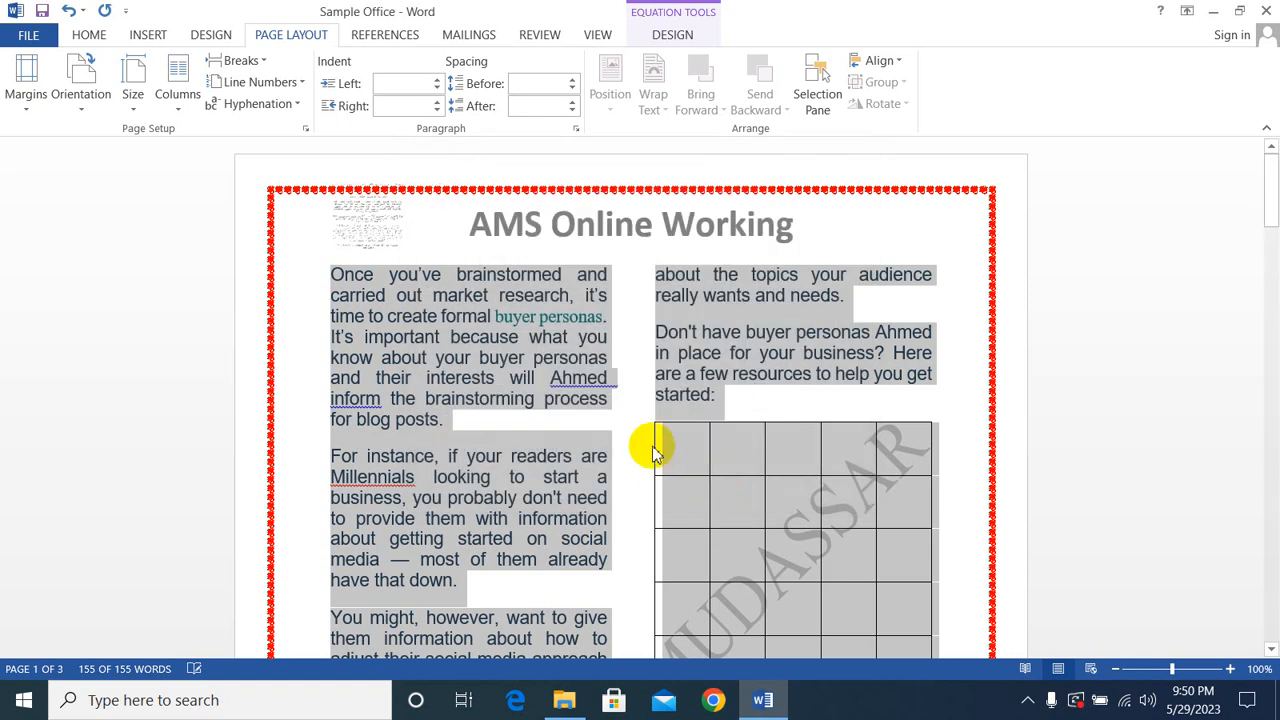
pyautogui.click(474, 404)
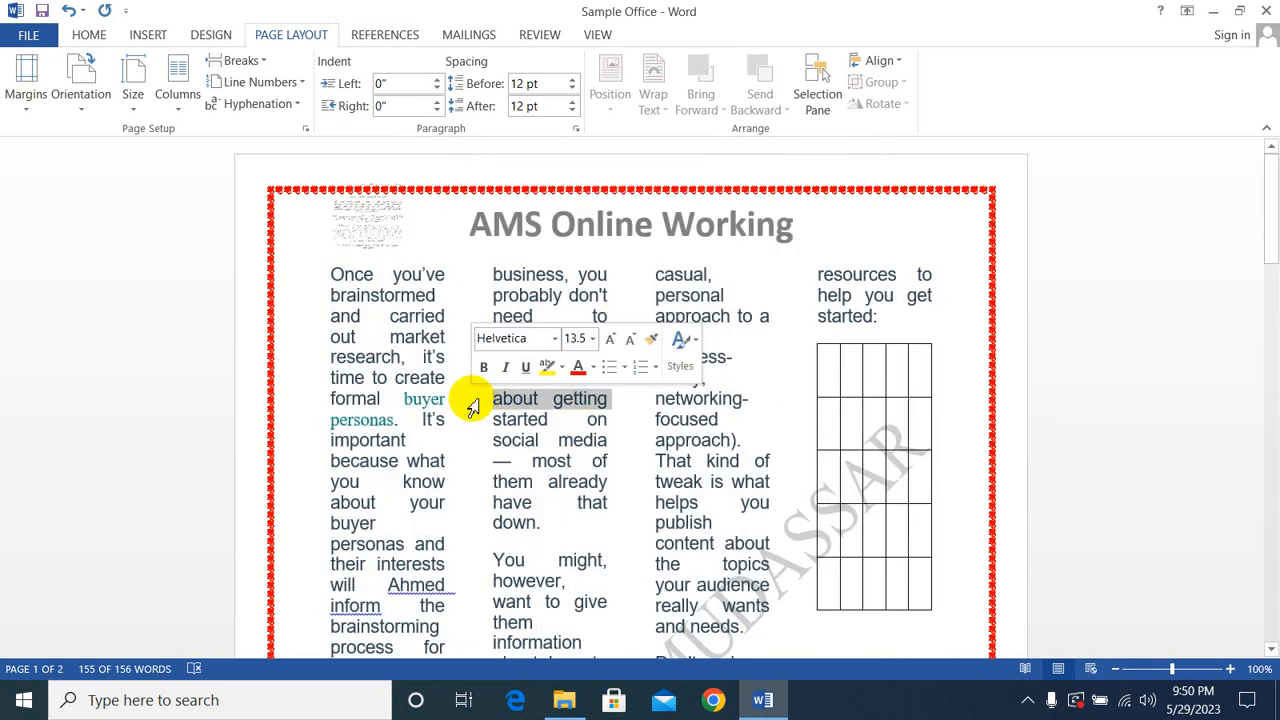
pyautogui.click(614, 459)
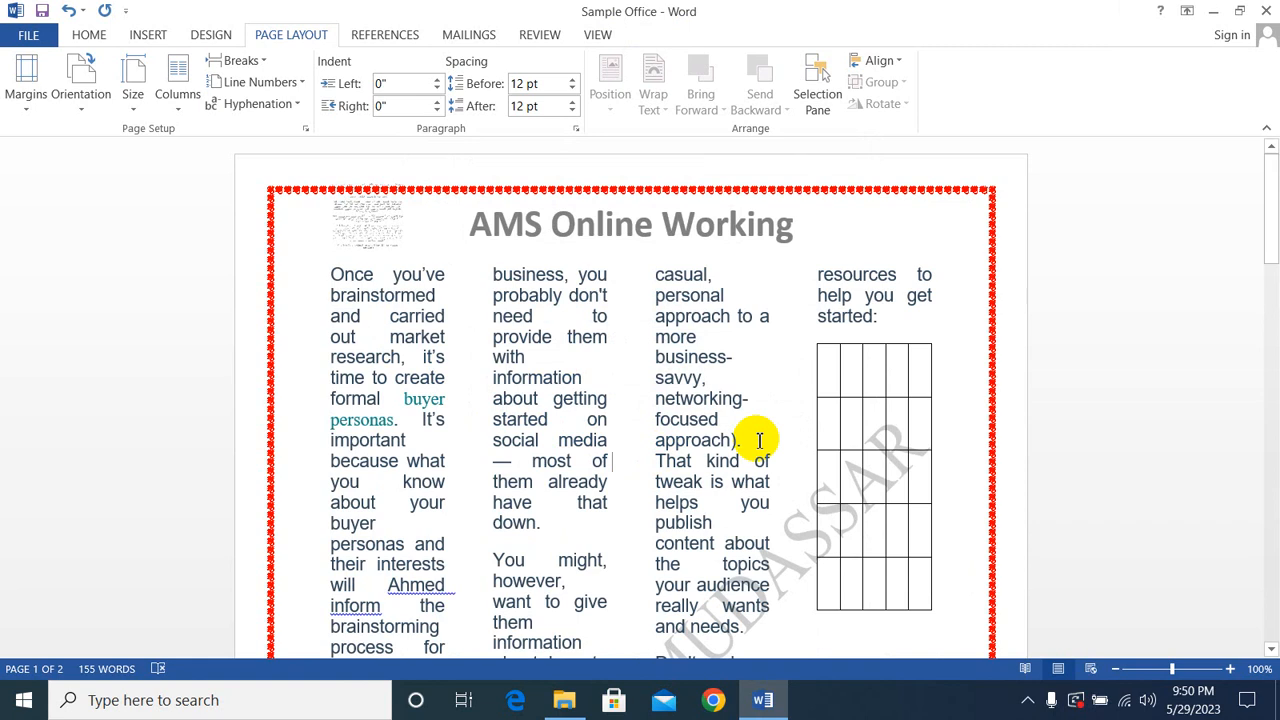
pyautogui.scroll(-6, 800, 520)
pyautogui.scroll(1, 757, 443)
pyautogui.scroll(5, 758, 443)
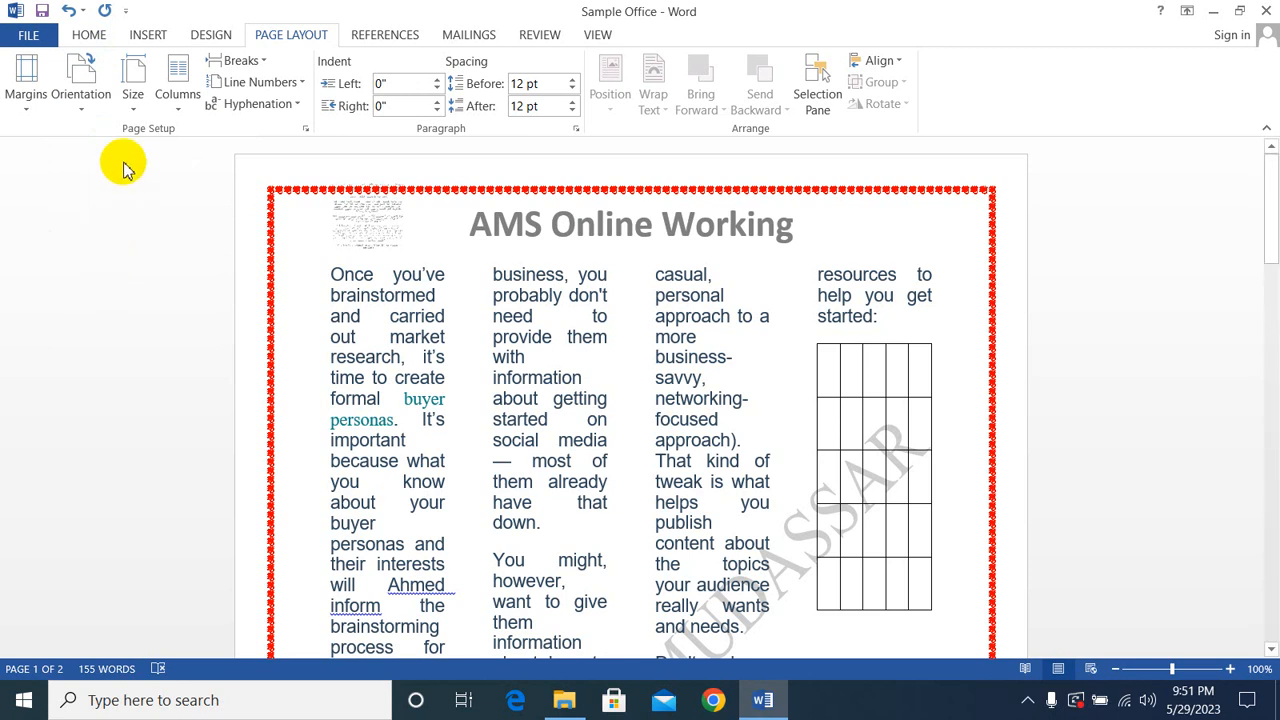
# - Return the first page's text to the One column layout and check the tables below it
pyautogui.click(128, 114)
pyautogui.click(130, 118)
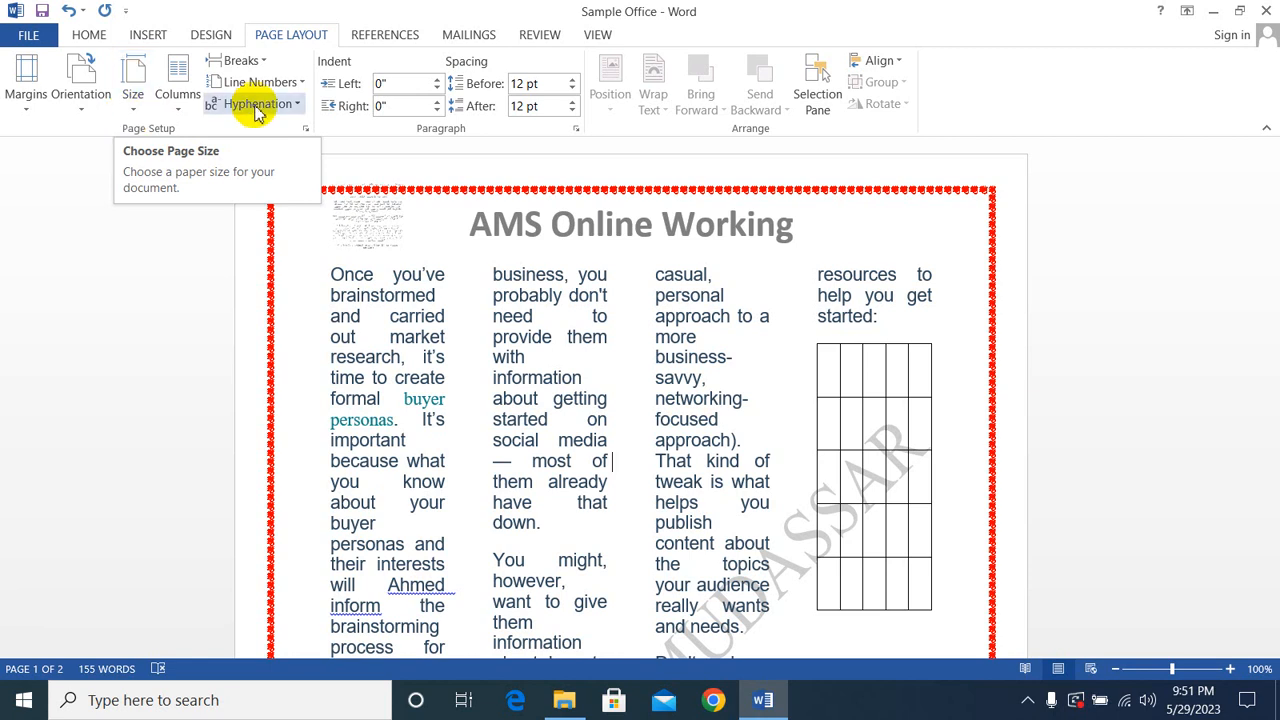
pyautogui.click(176, 118)
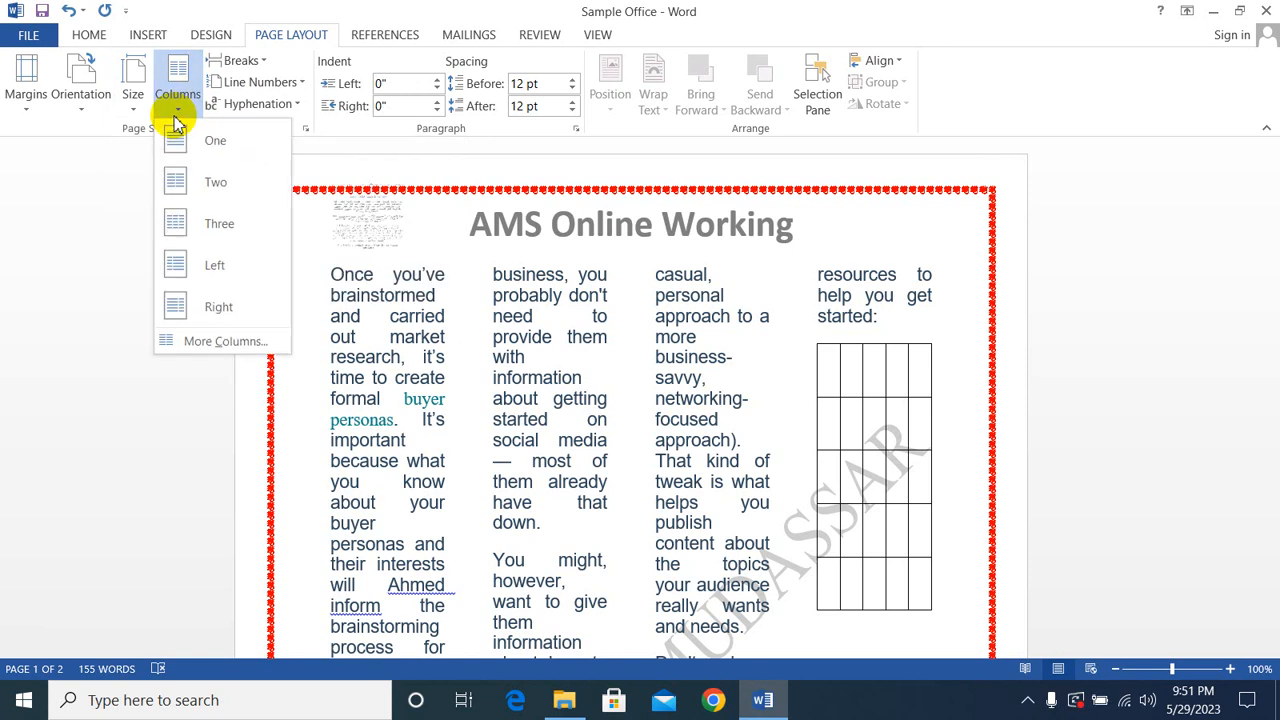
pyautogui.click(183, 134)
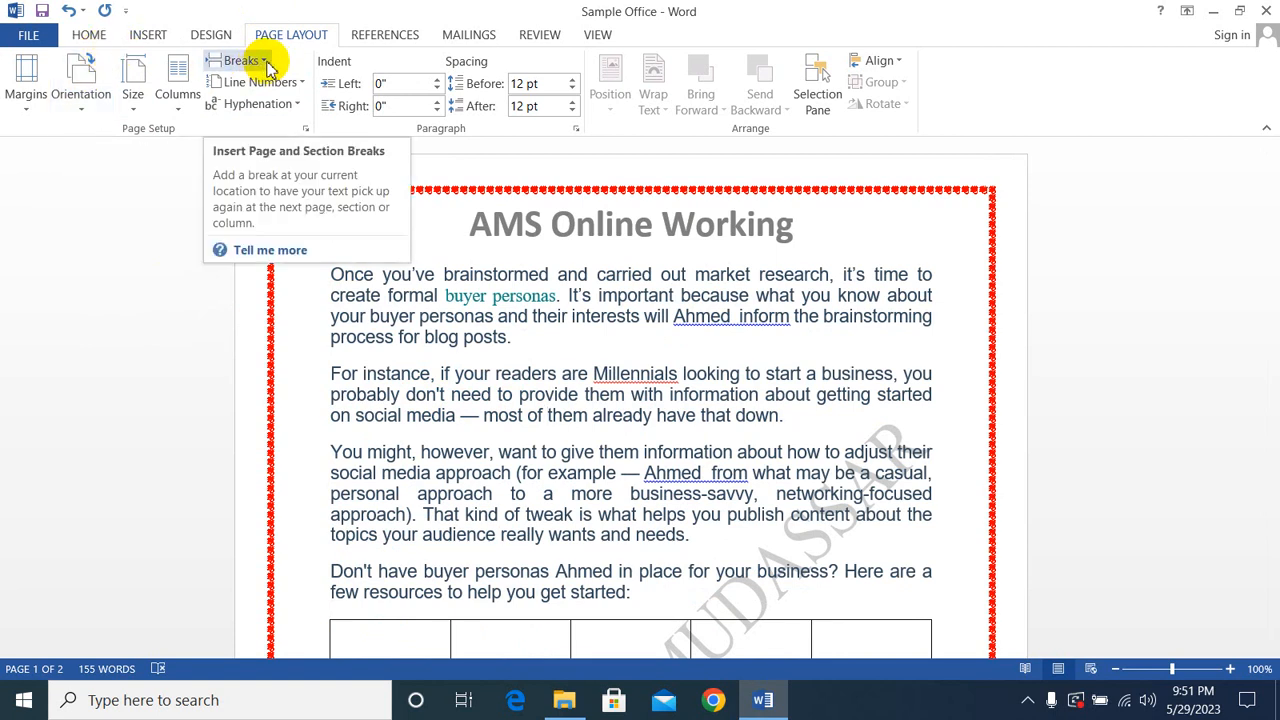
pyautogui.scroll(-1, 378, 566)
pyautogui.scroll(-9, 381, 568)
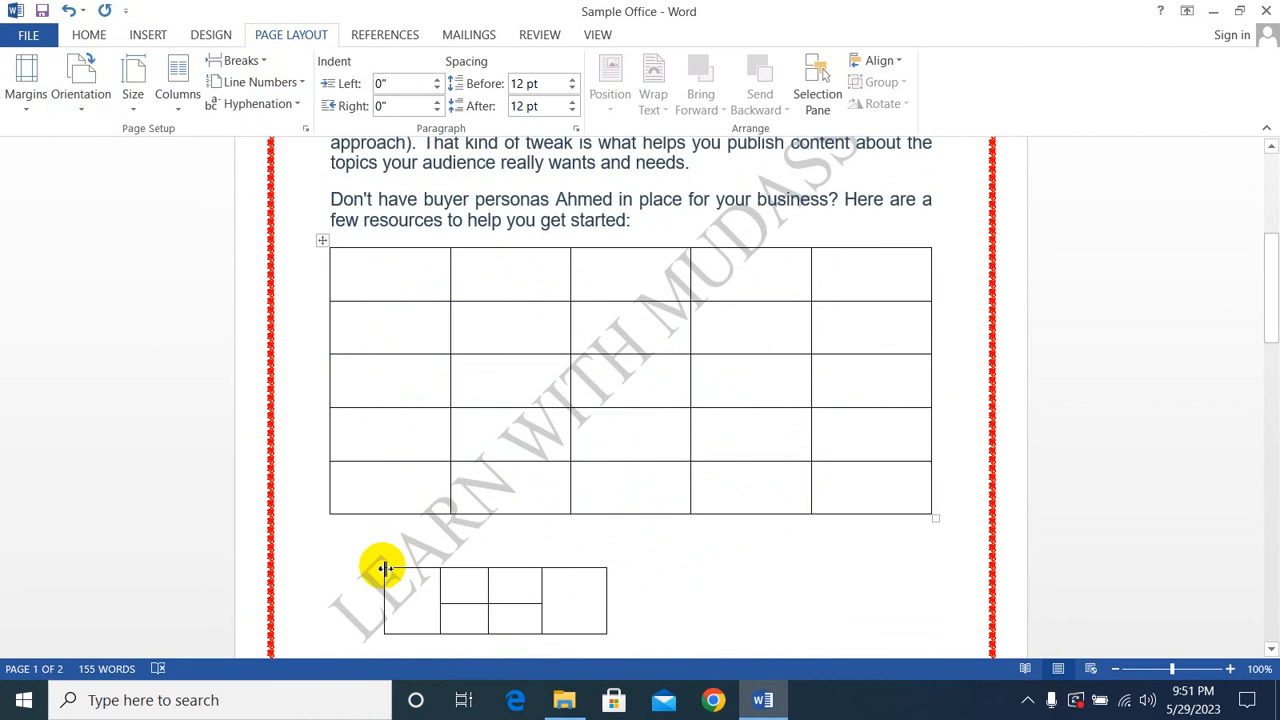
pyautogui.scroll(4, 380, 566)
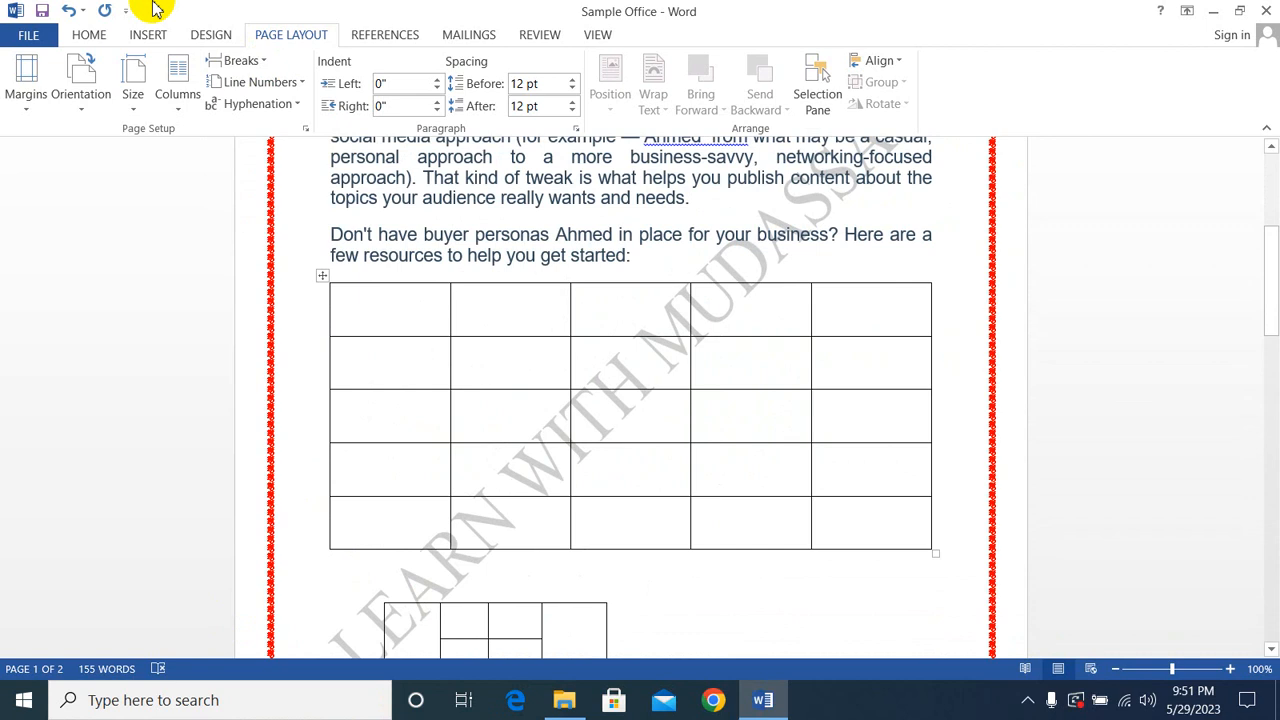
# - Insert a page break in the second paragraph before "them already have that down" and check both pages
pyautogui.click(262, 62)
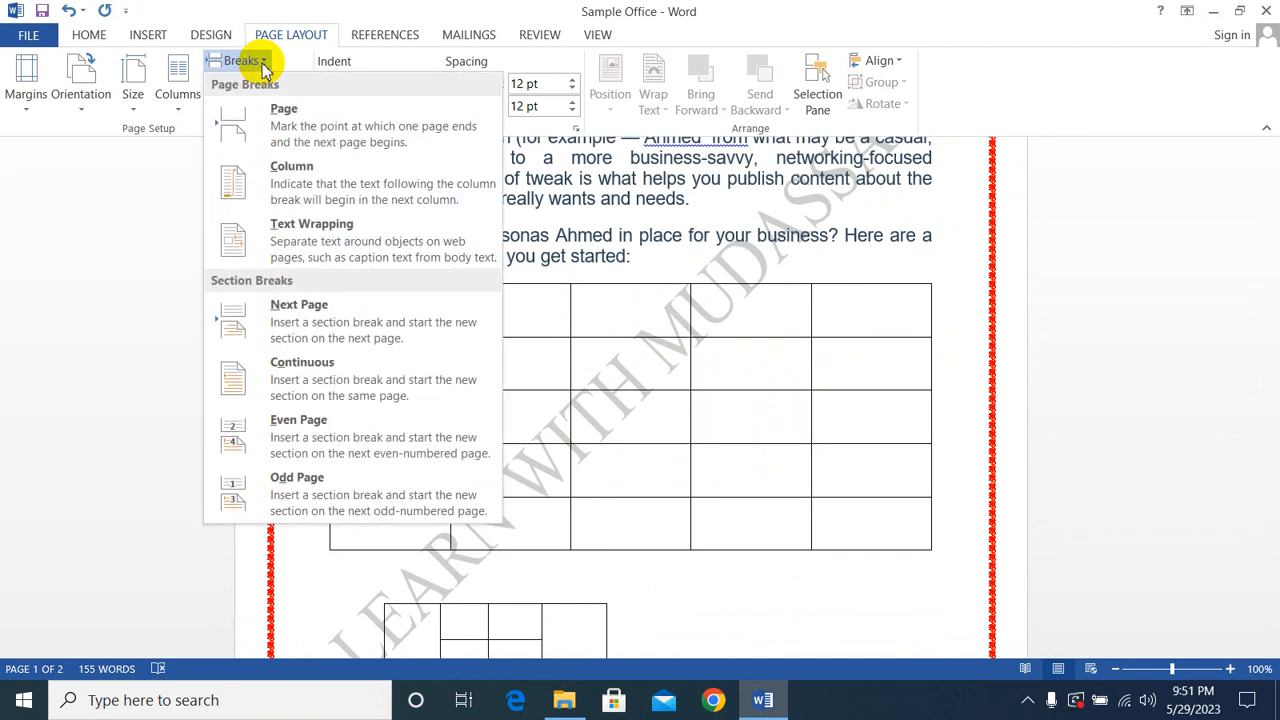
pyautogui.click(264, 64)
pyautogui.click(230, 55)
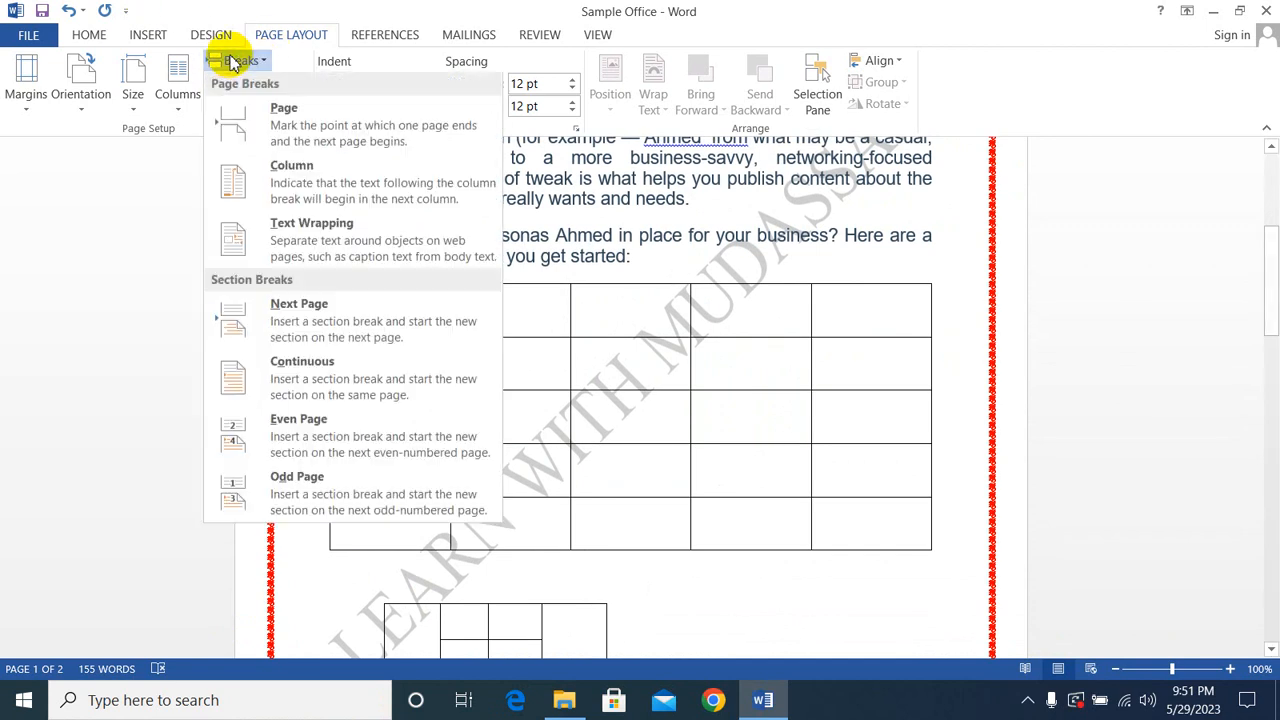
pyautogui.click(282, 122)
pyautogui.scroll(-3, 663, 386)
pyautogui.scroll(3, 663, 386)
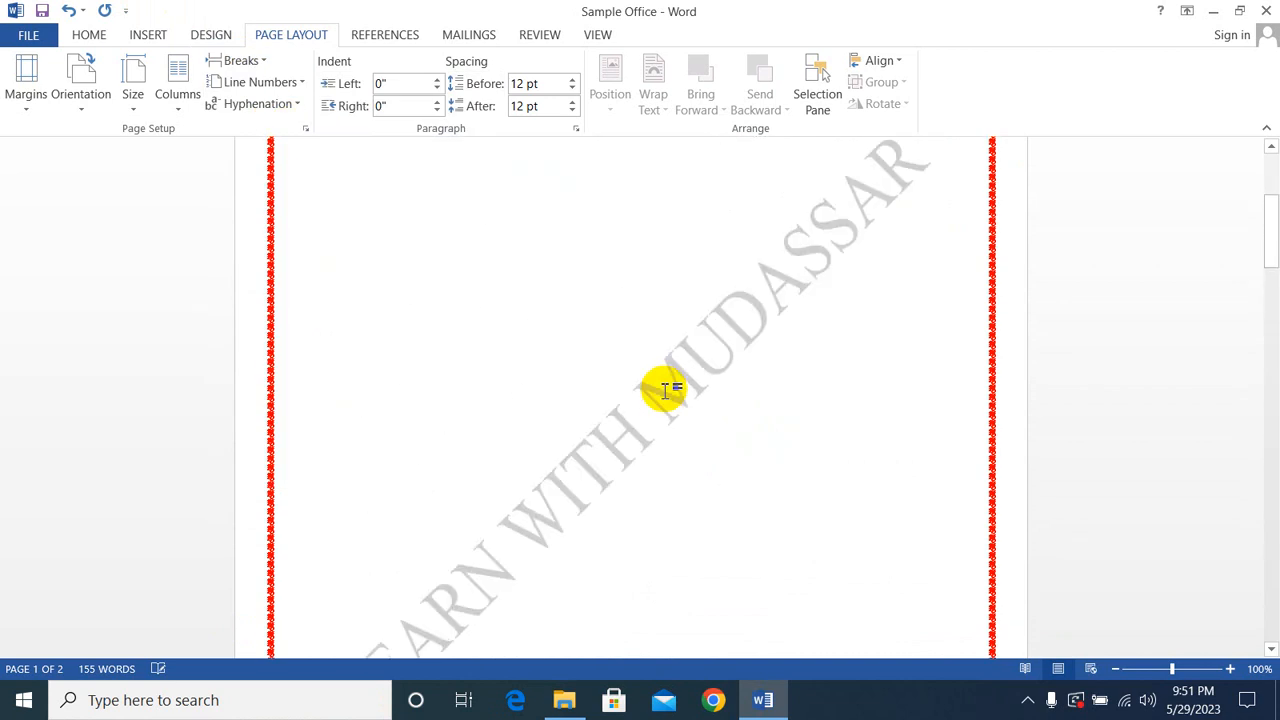
pyautogui.scroll(3, 665, 390)
pyautogui.scroll(-6, 670, 392)
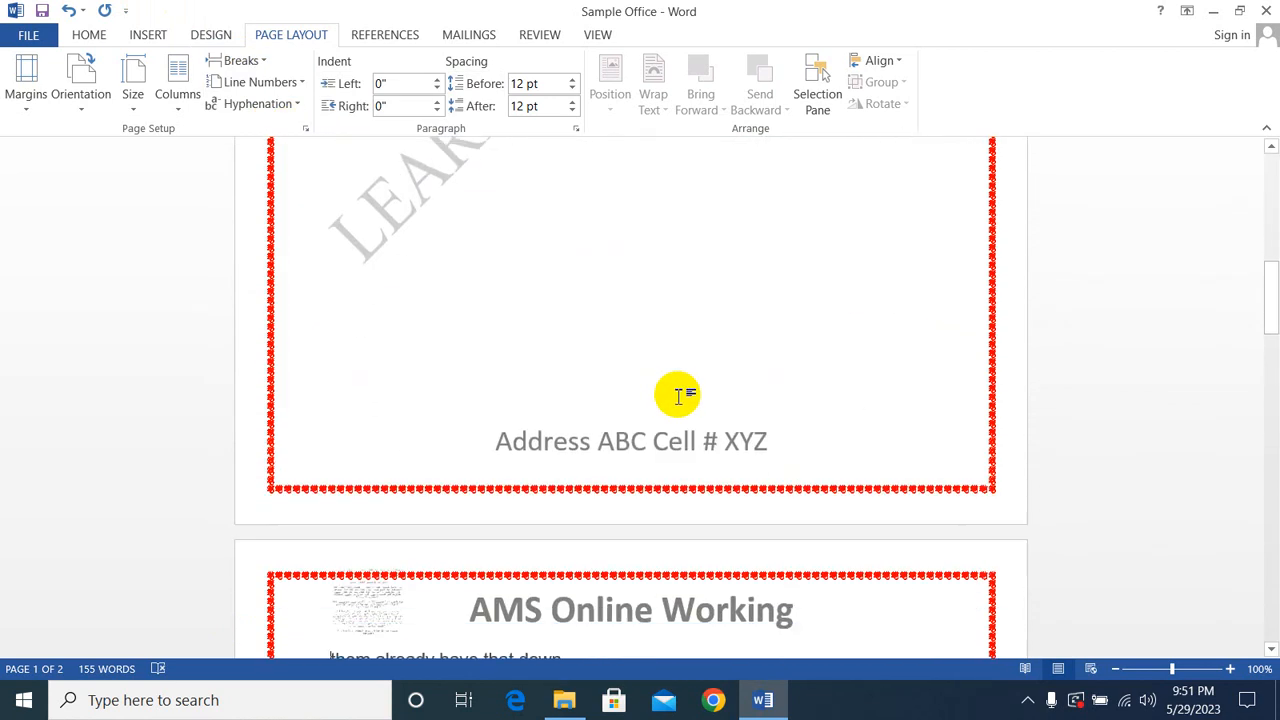
pyautogui.scroll(-6, 678, 396)
pyautogui.scroll(7, 681, 400)
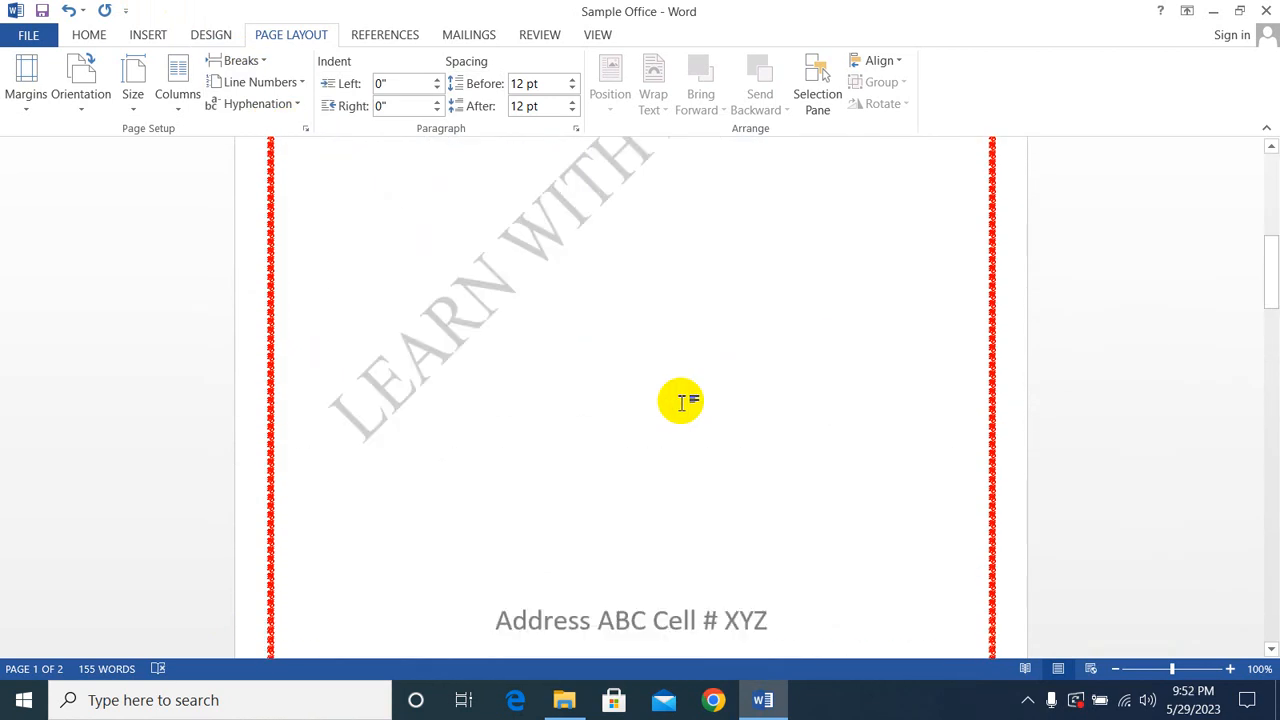
pyautogui.scroll(6, 681, 402)
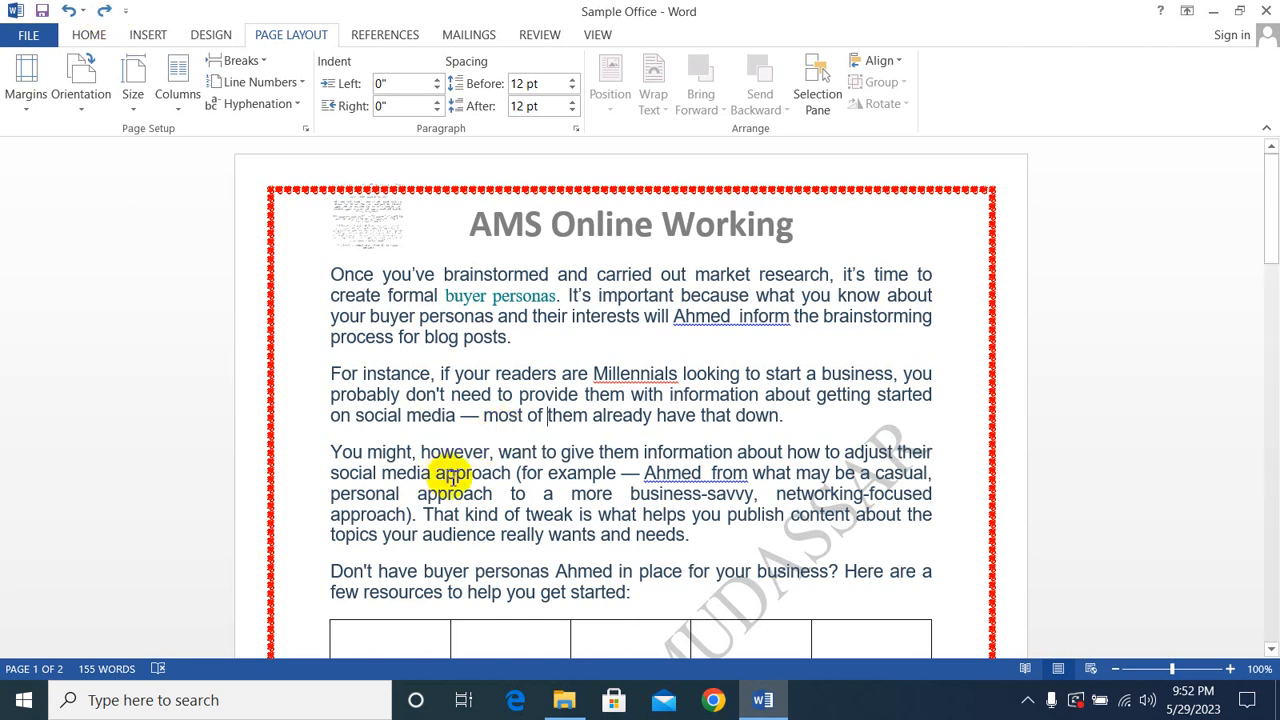
# - Delete the first paragraph's opening words "Once you've" twice, undoing each deletion, and clear the selection
pyautogui.scroll(-2, 453, 478)
pyautogui.scroll(2, 371, 477)
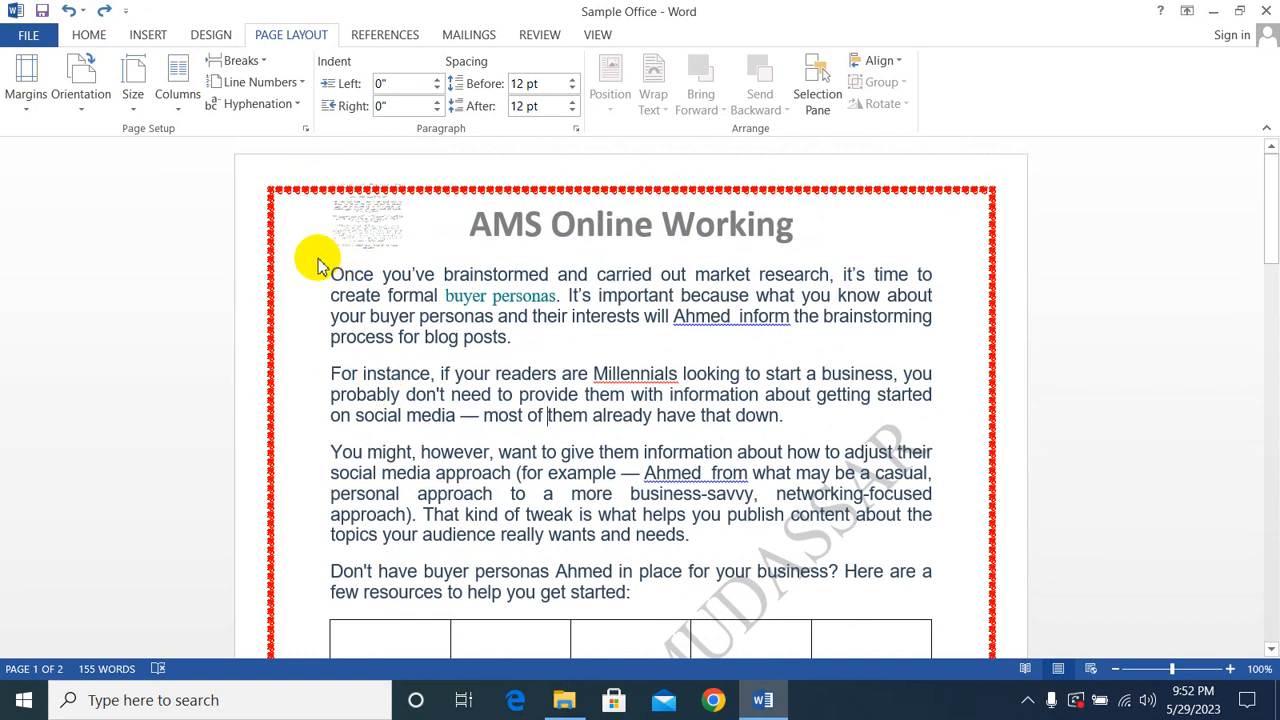
pyautogui.moveTo(333, 281); pyautogui.dragTo(428, 264)
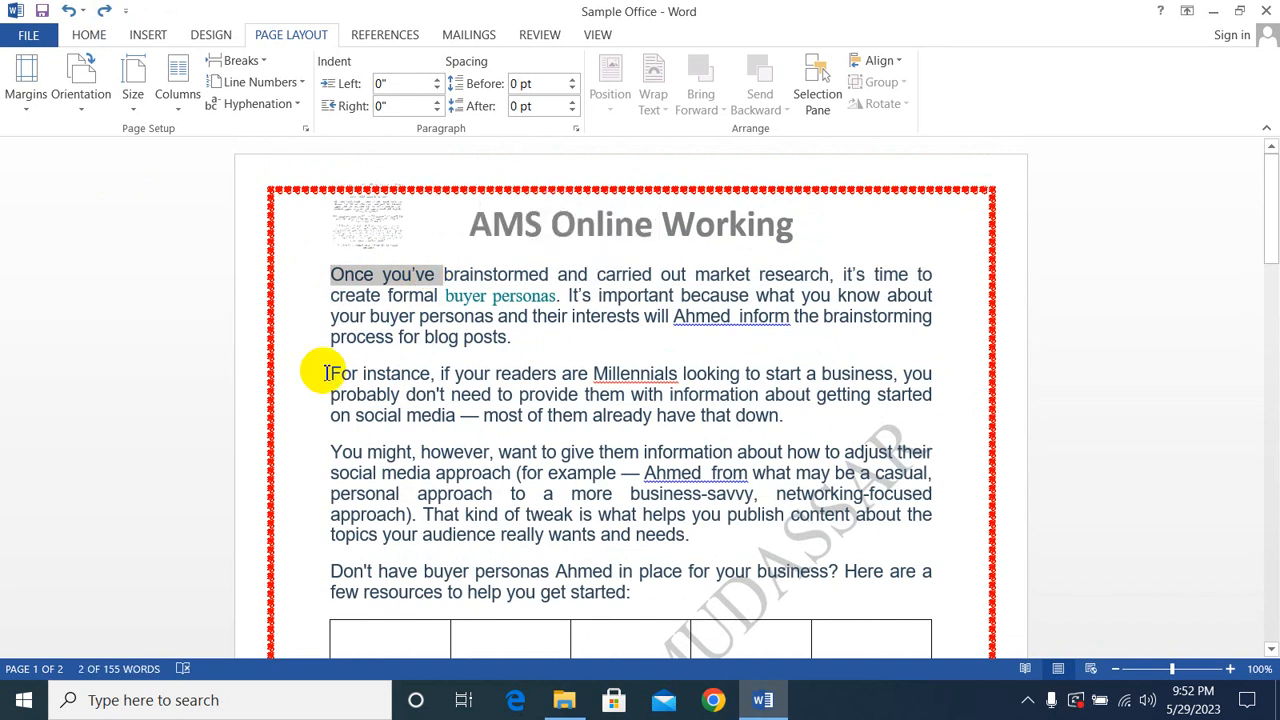
pyautogui.press('Delete')
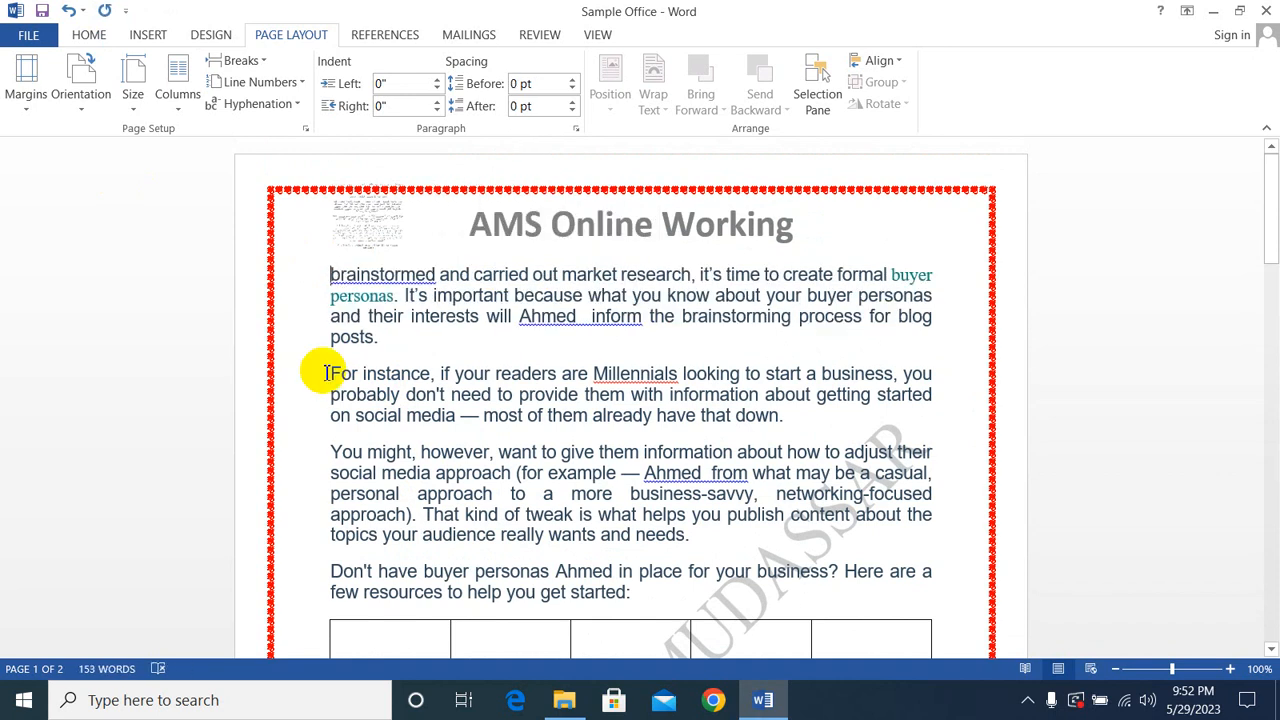
pyautogui.hotkey('ctrl', 'z')
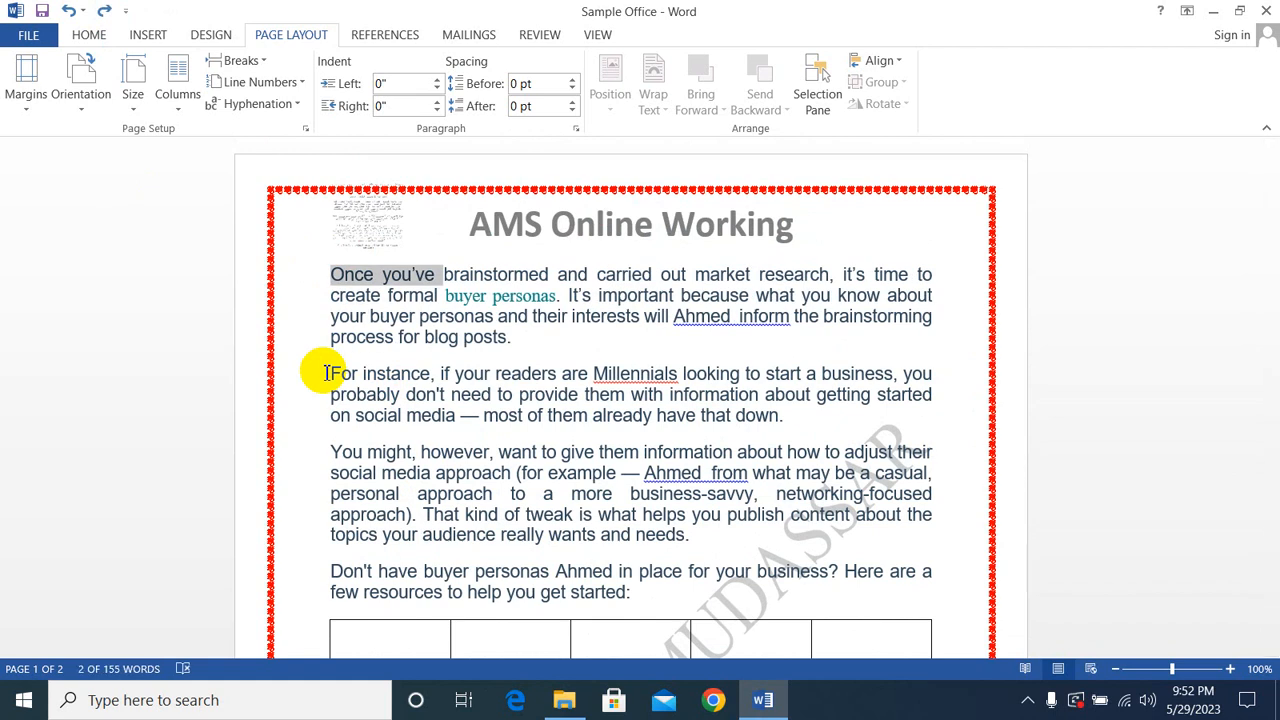
pyautogui.press('Delete')
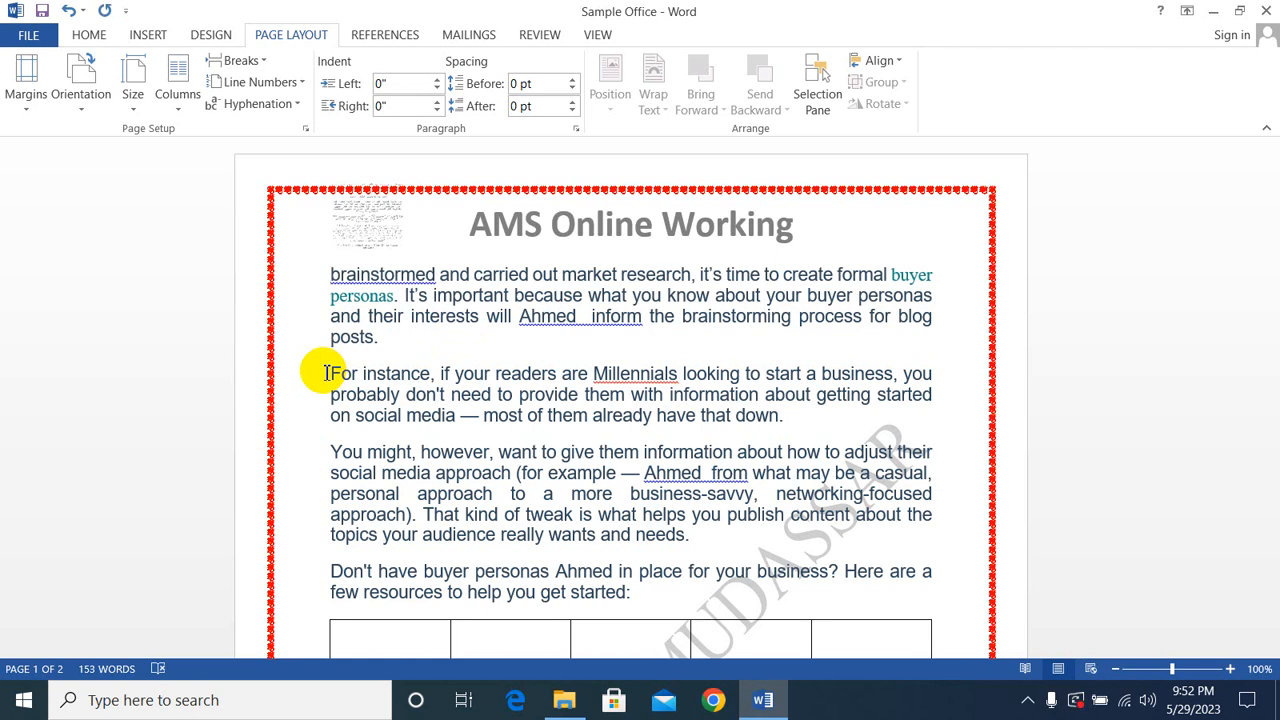
pyautogui.hotkey('ctrl', 'z')
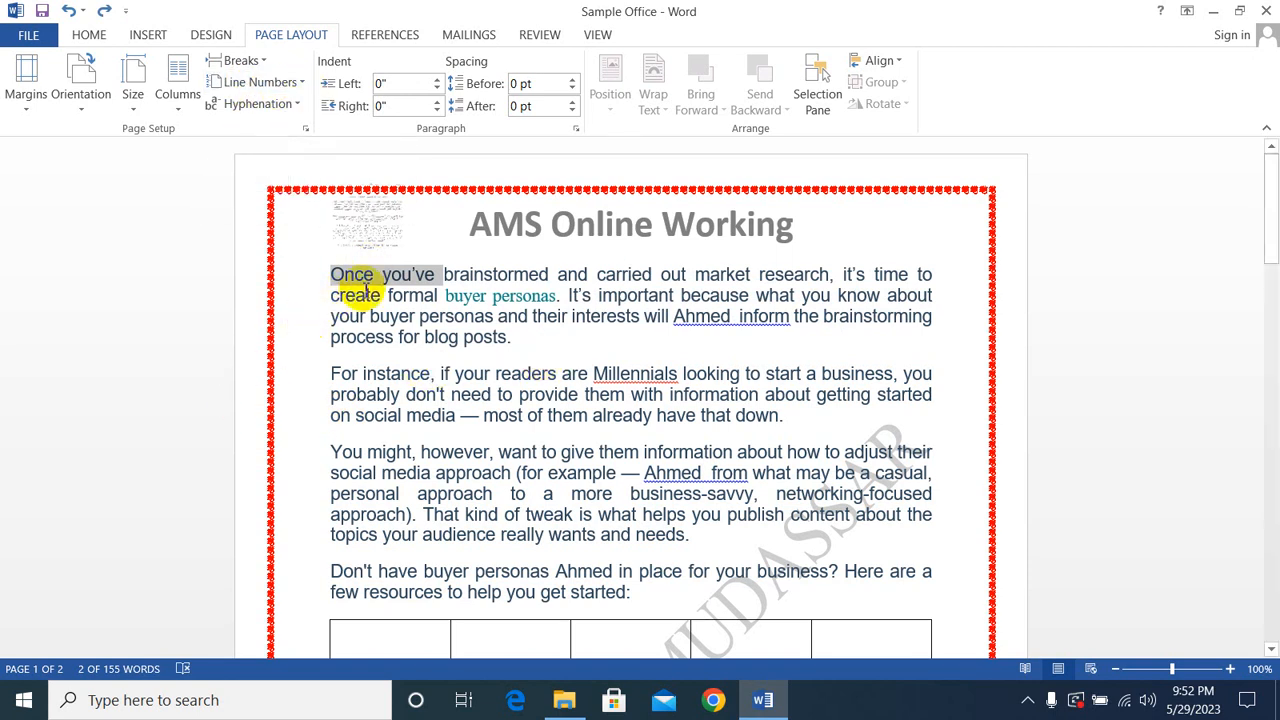
pyautogui.click(366, 294)
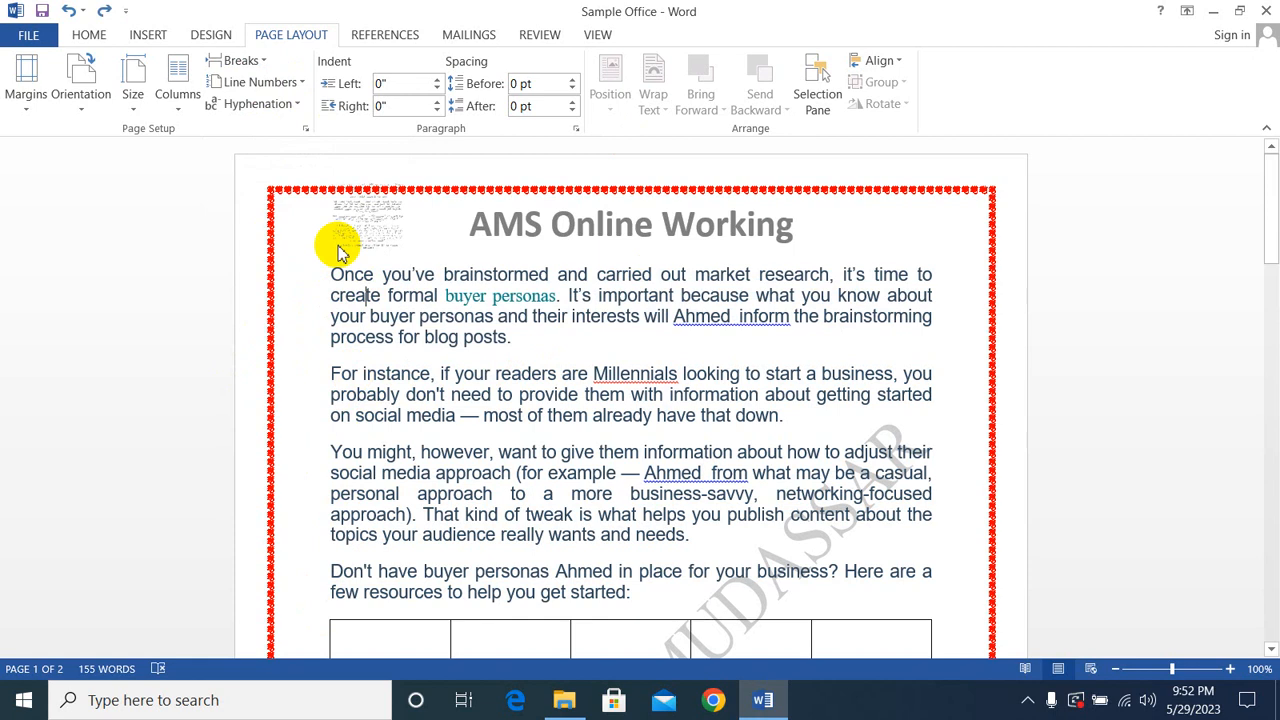
# - Look through the line numbering options without picking one and select the whole first paragraph
pyautogui.click(300, 86)
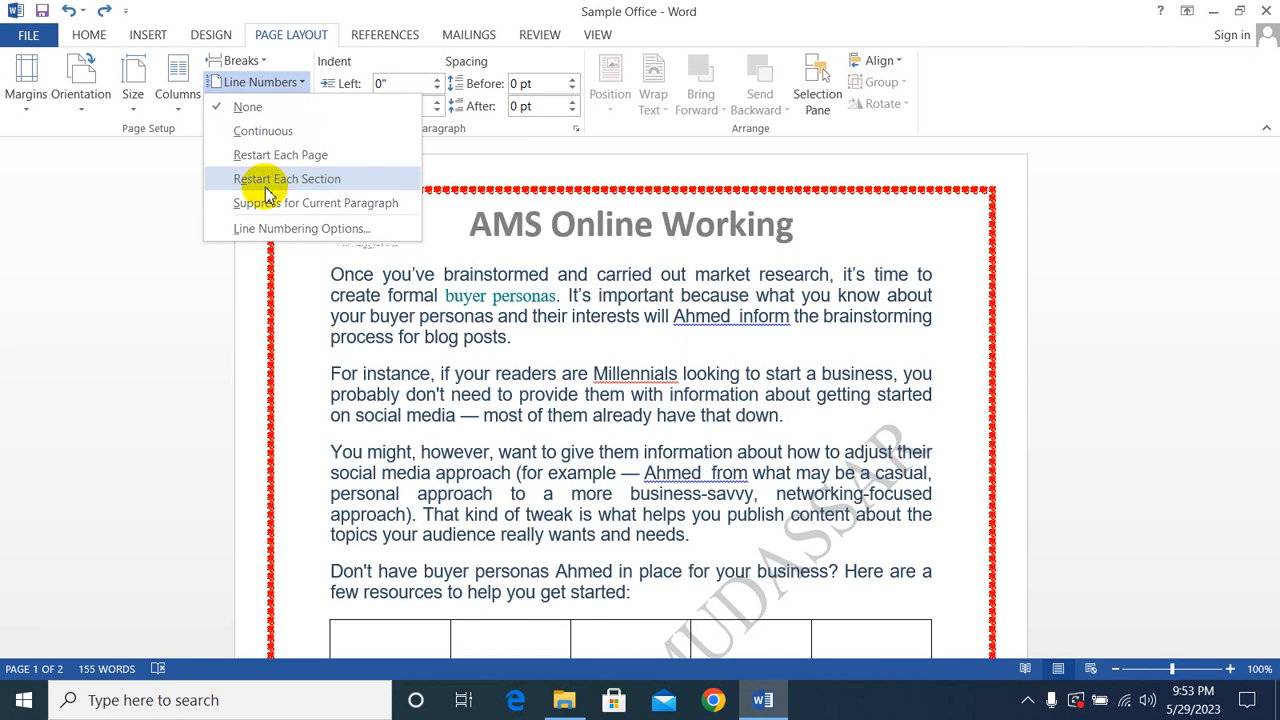
pyautogui.click(367, 296)
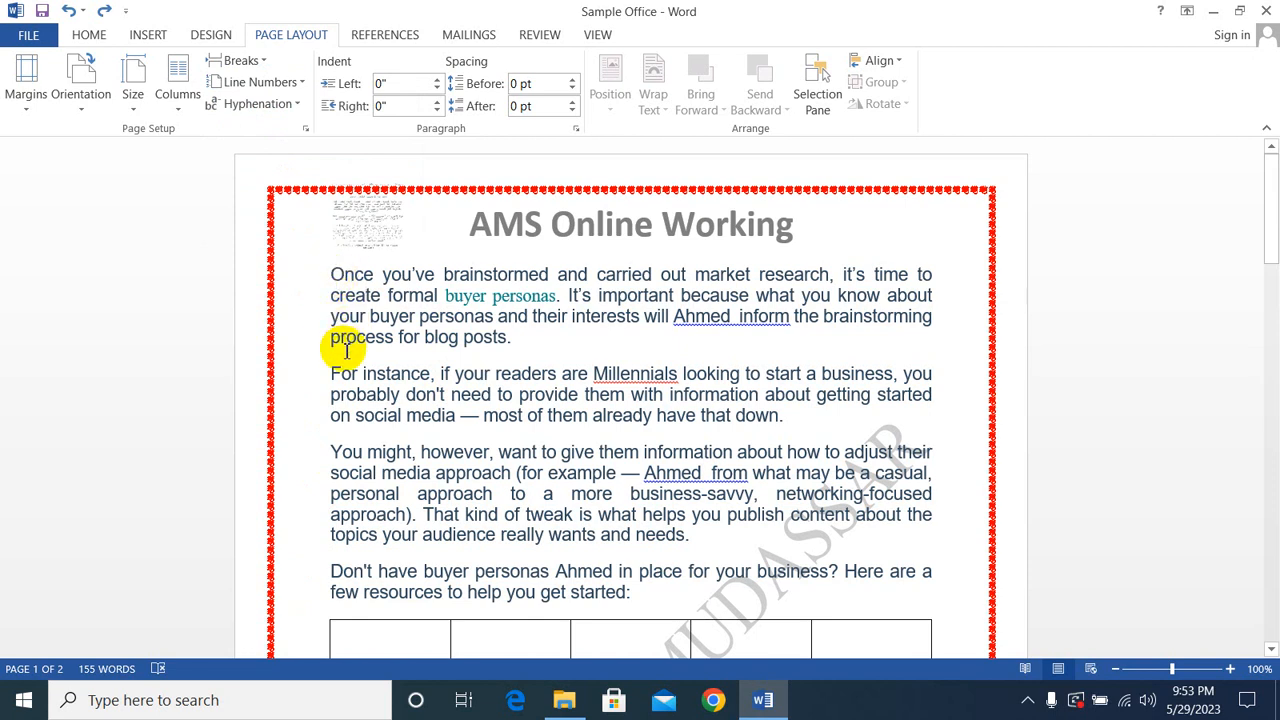
pyautogui.moveTo(410, 315); pyautogui.dragTo(520, 337)
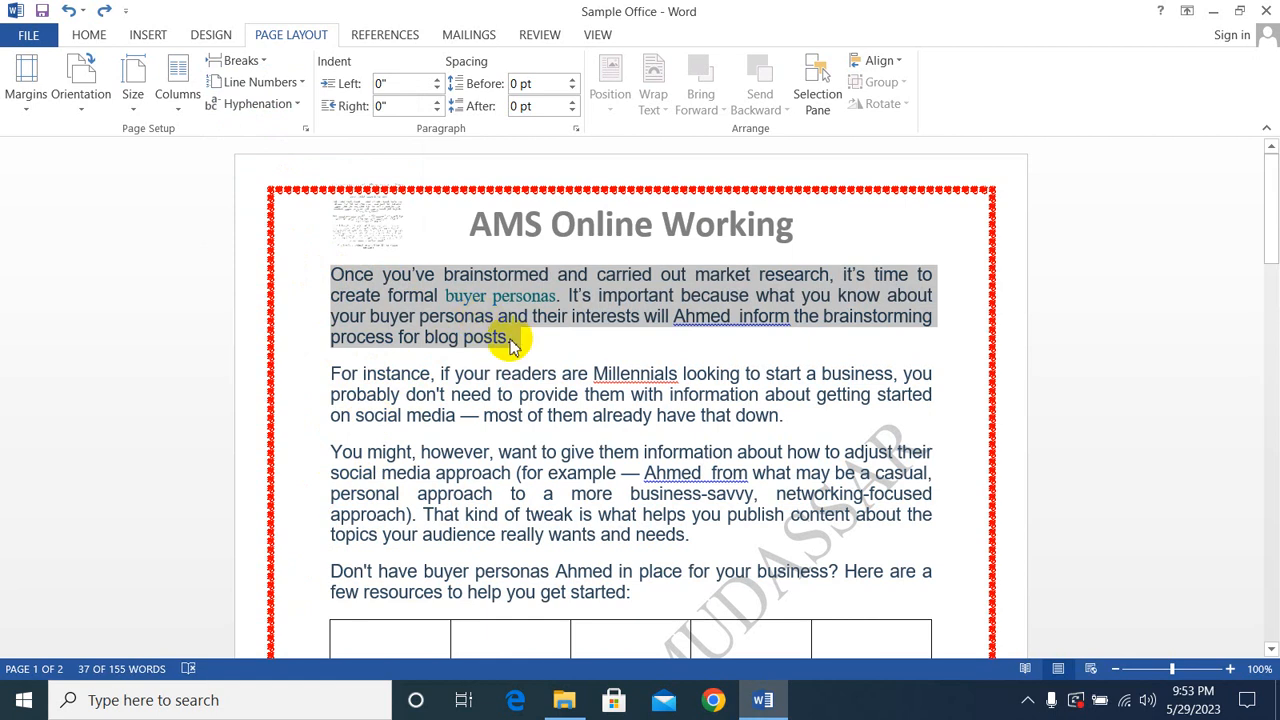
# - Number the document's lines continuously, check the numbering through both pages, and undo it
pyautogui.click(440, 284)
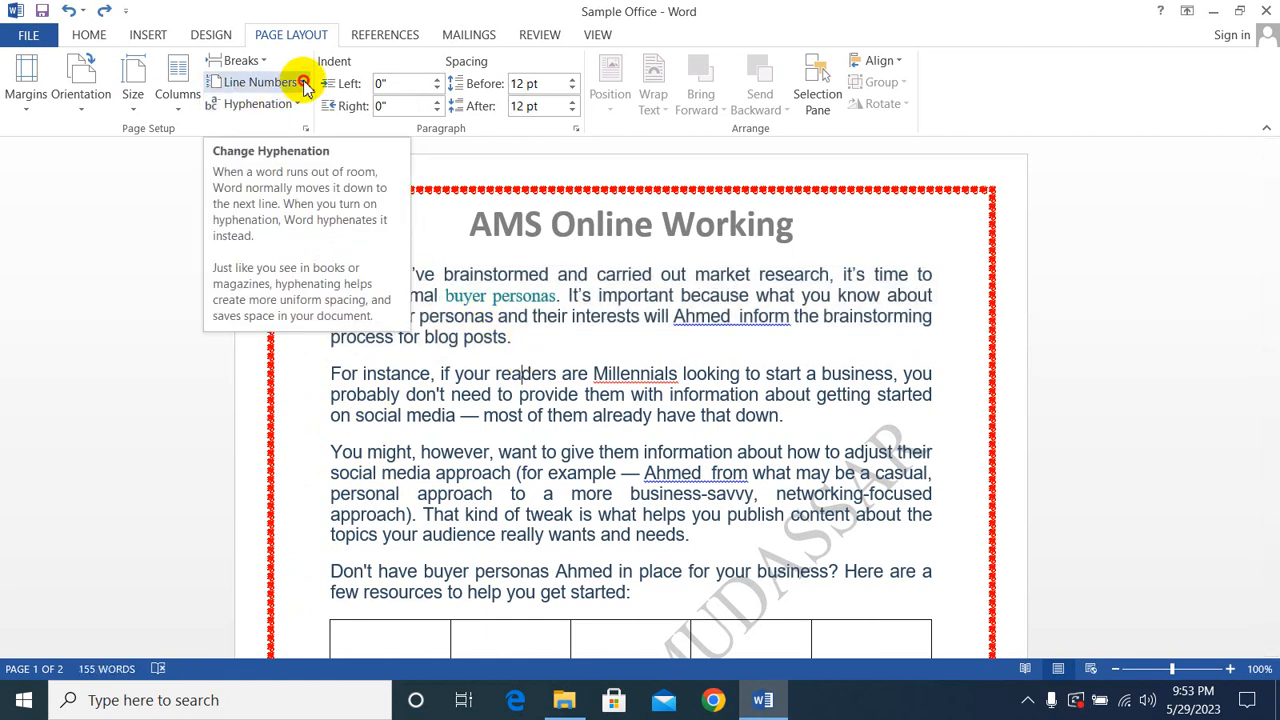
pyautogui.click(262, 82)
pyautogui.click(258, 130)
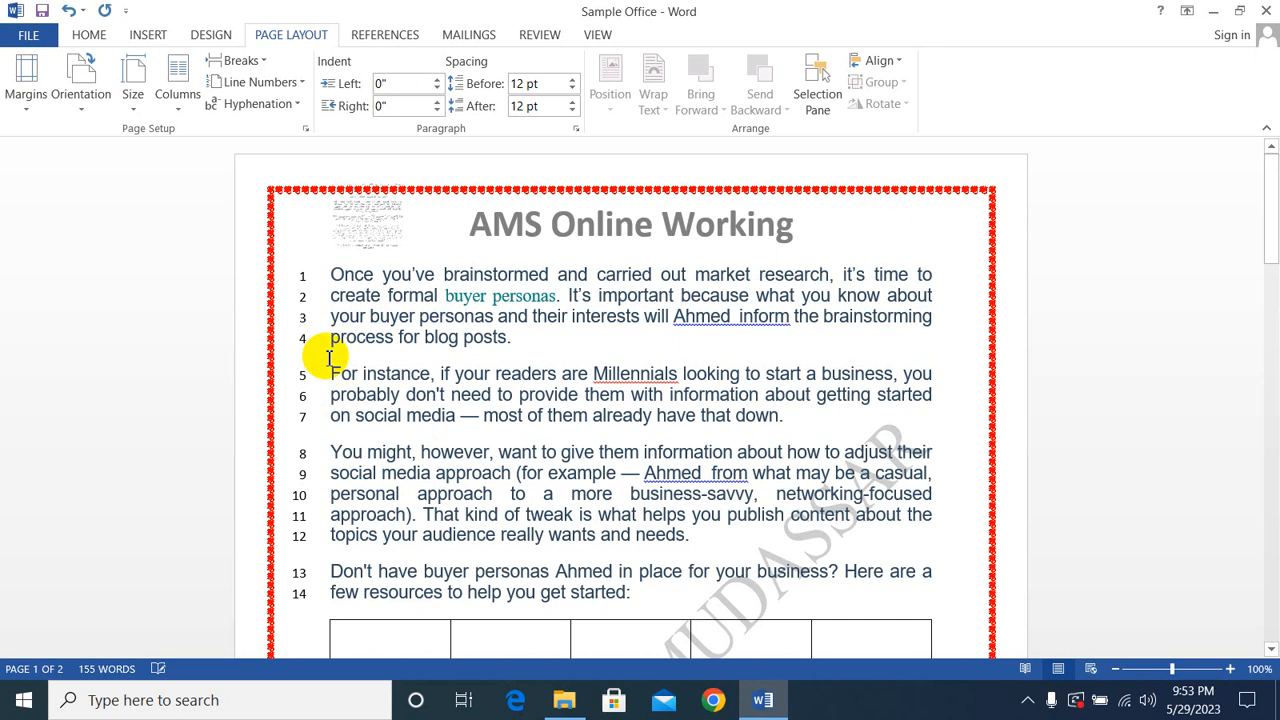
pyautogui.scroll(-4, 337, 352)
pyautogui.scroll(-20, 378, 386)
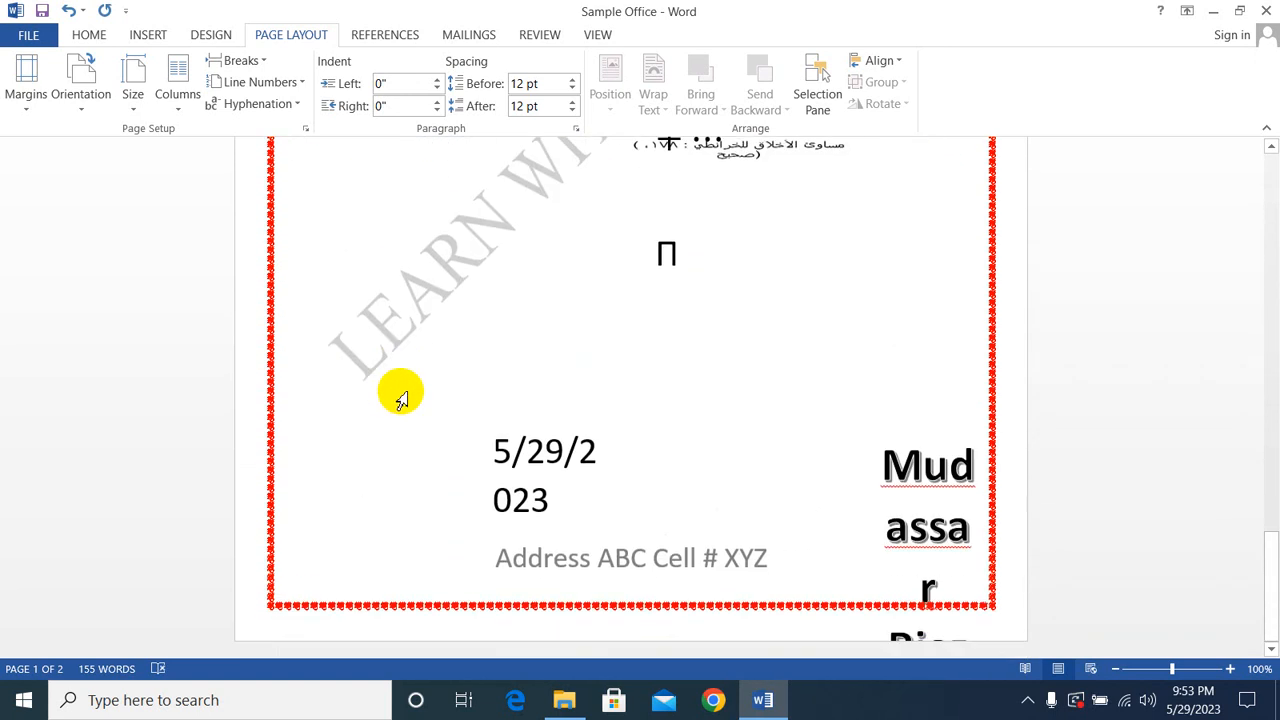
pyautogui.scroll(20, 400, 398)
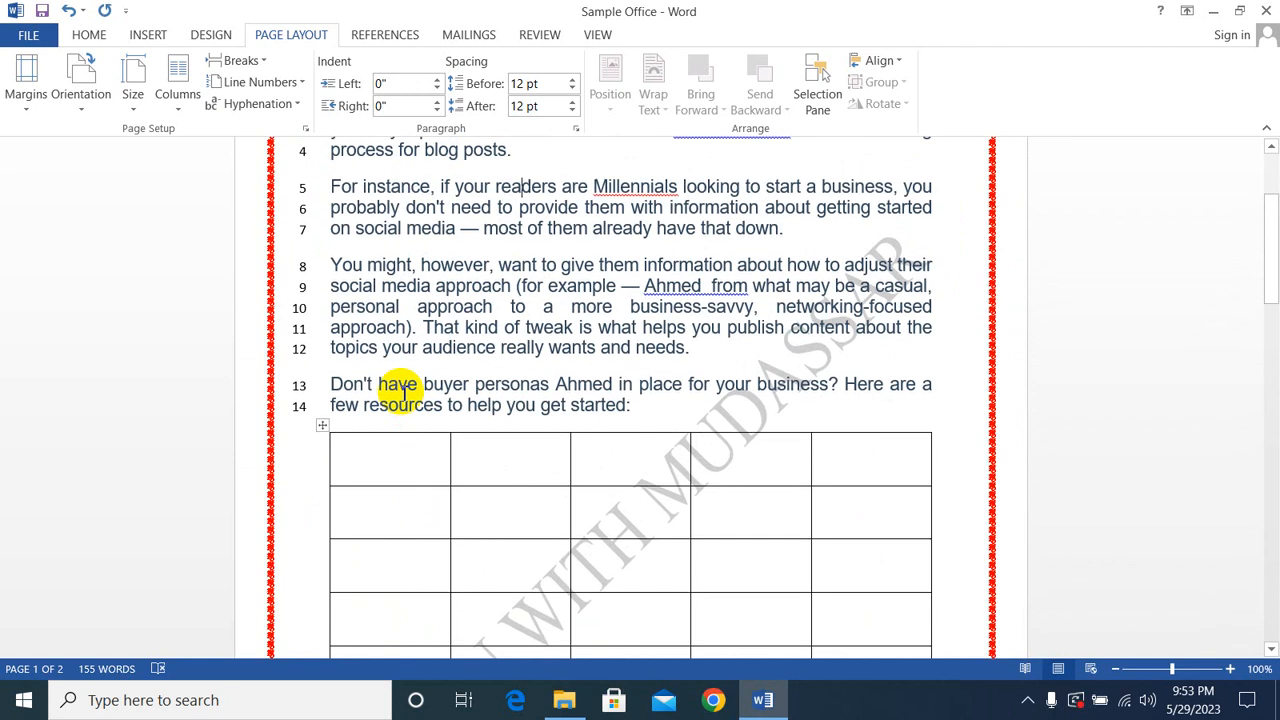
pyautogui.scroll(-4, 400, 391)
pyautogui.scroll(7, 366, 449)
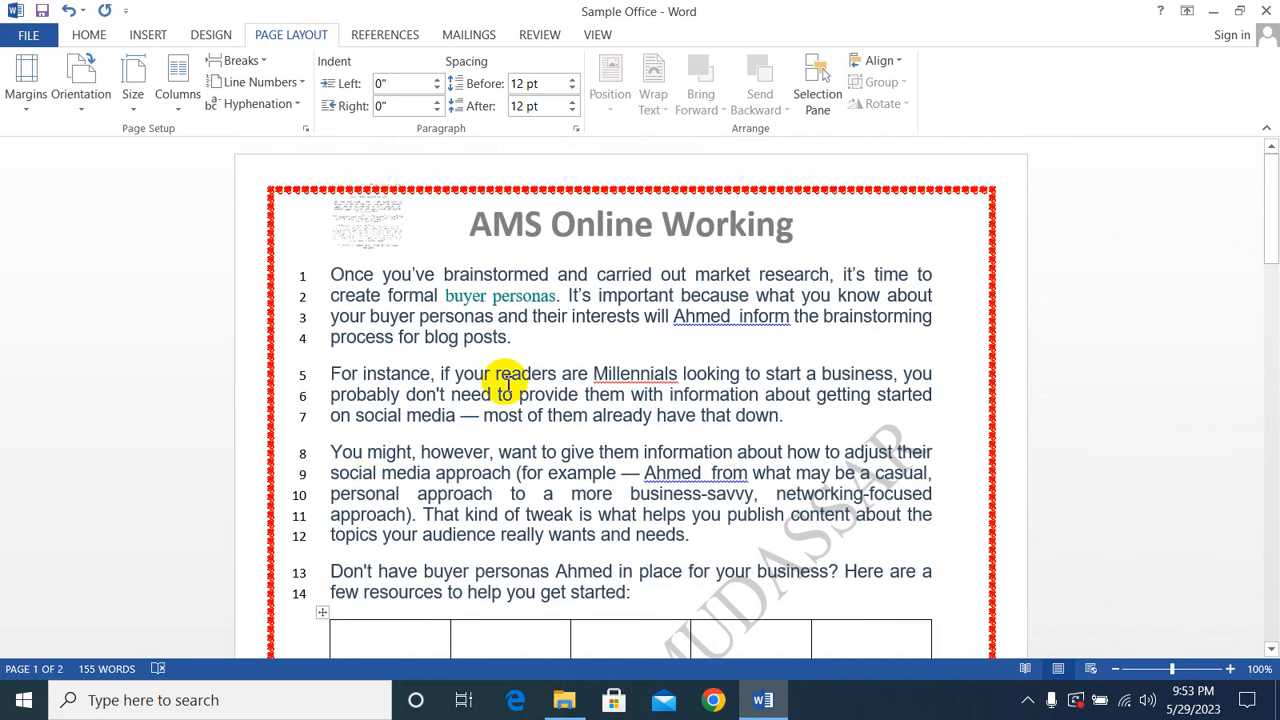
pyautogui.hotkey('ctrl', 'z')
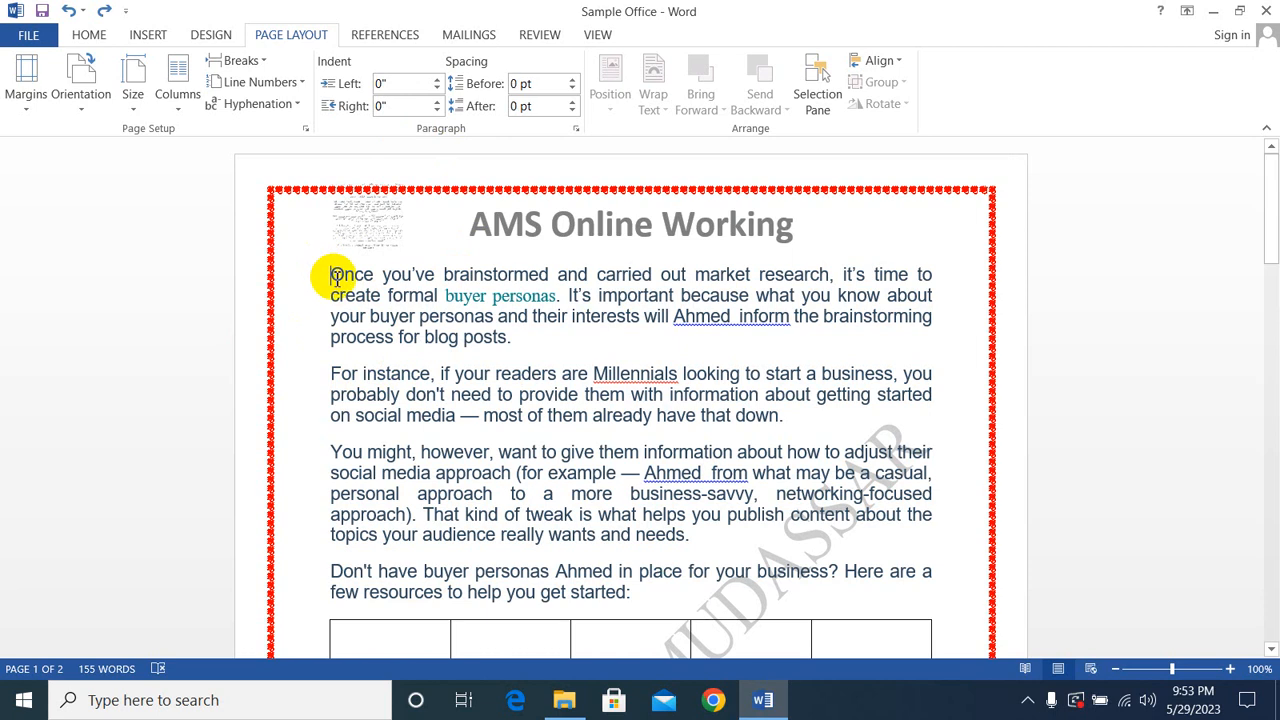
# - Indent the first line of each of the four paragraphs above the table by one tab
pyautogui.press('Tab')
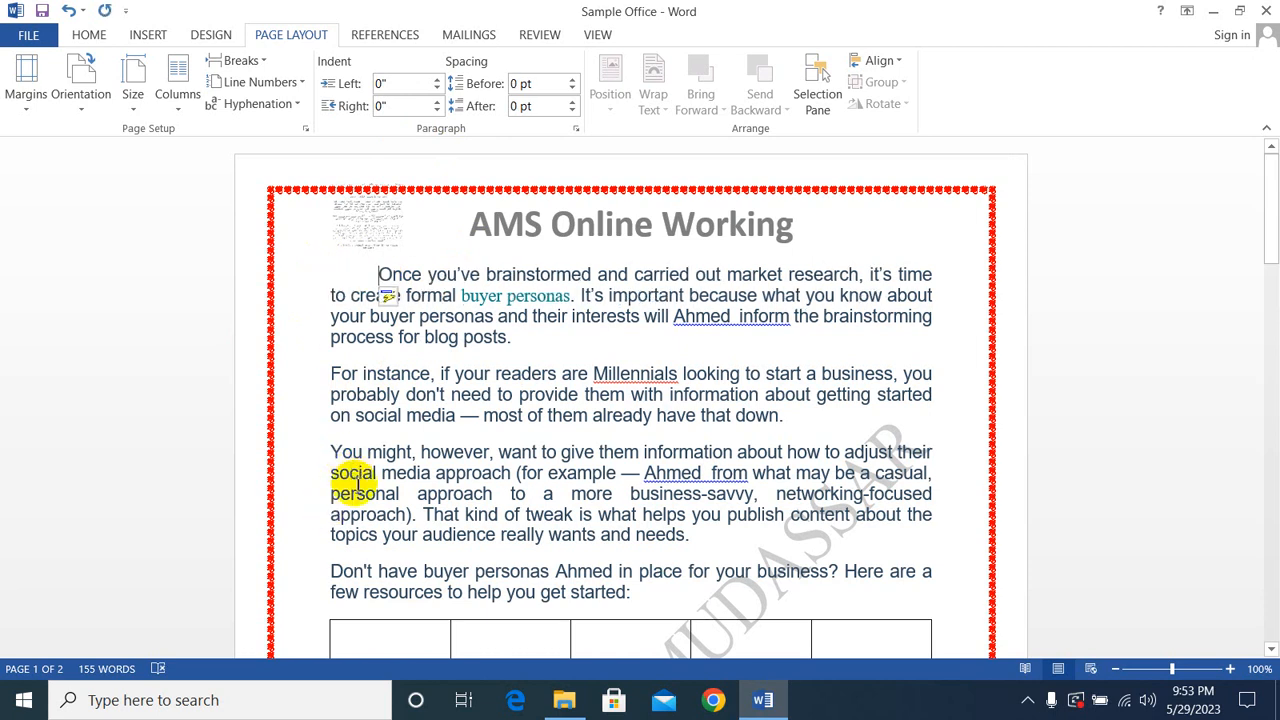
pyautogui.click(332, 376)
pyautogui.press('Tab')
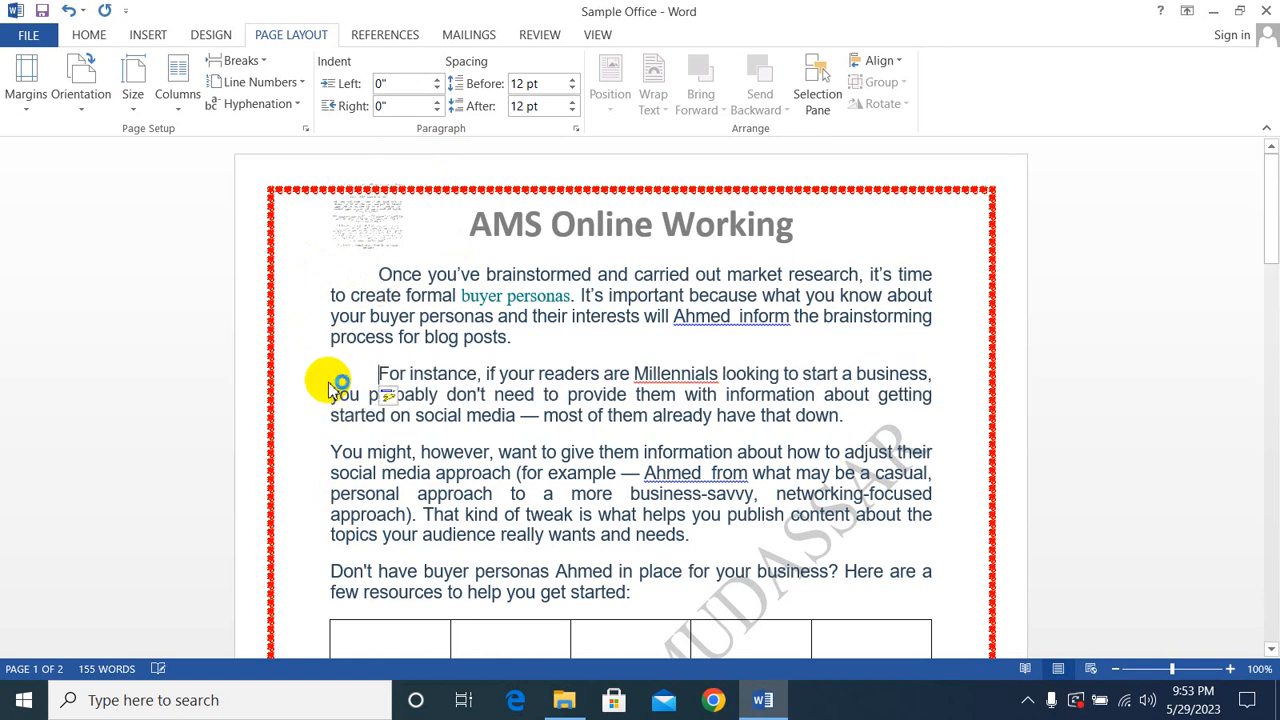
pyautogui.click(334, 453)
pyautogui.press('Tab')
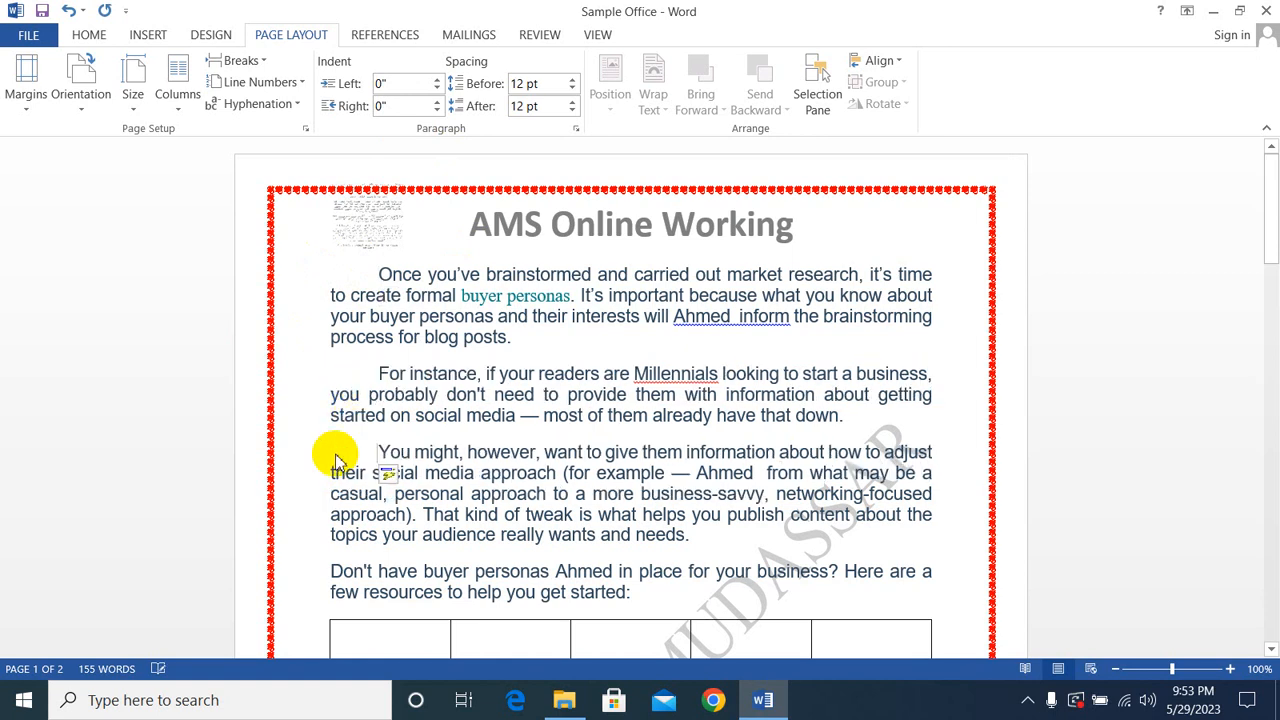
pyautogui.click(332, 571)
pyautogui.press('Tab')
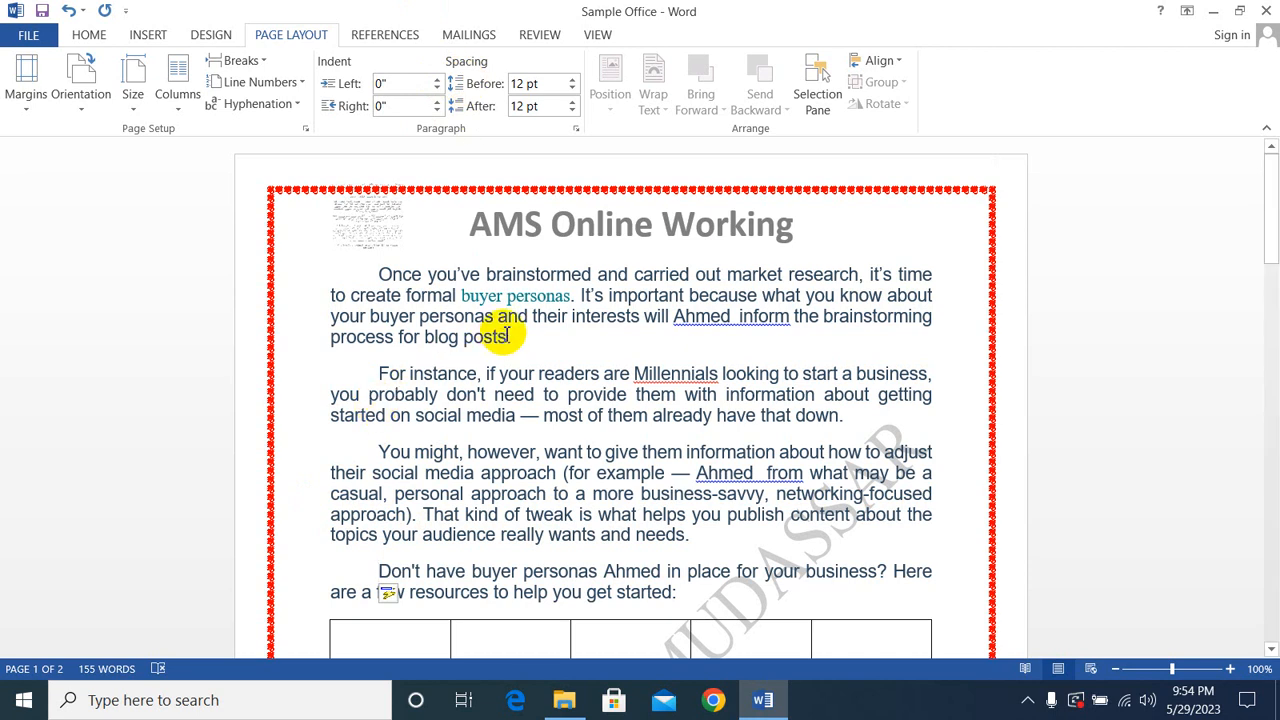
# - Select the first paragraph and raise its spacing before to 48 pt
pyautogui.moveTo(383, 277); pyautogui.dragTo(510, 332)
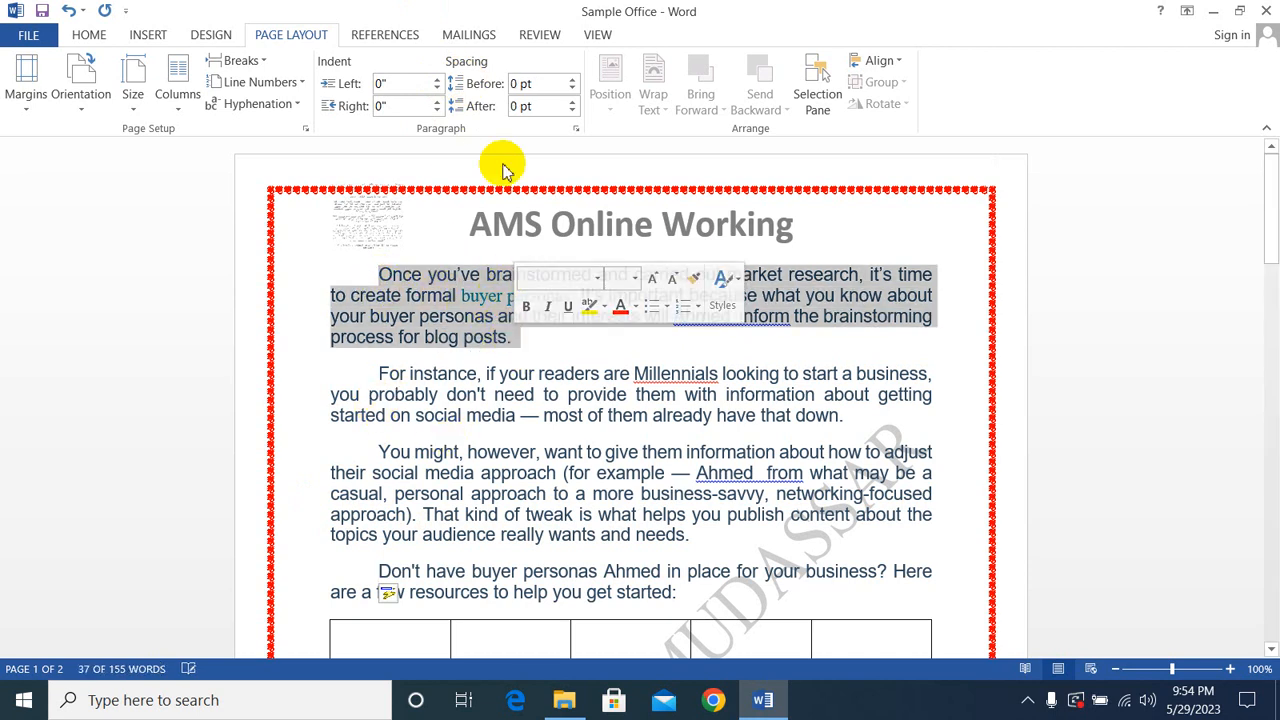
pyautogui.click(573, 78)
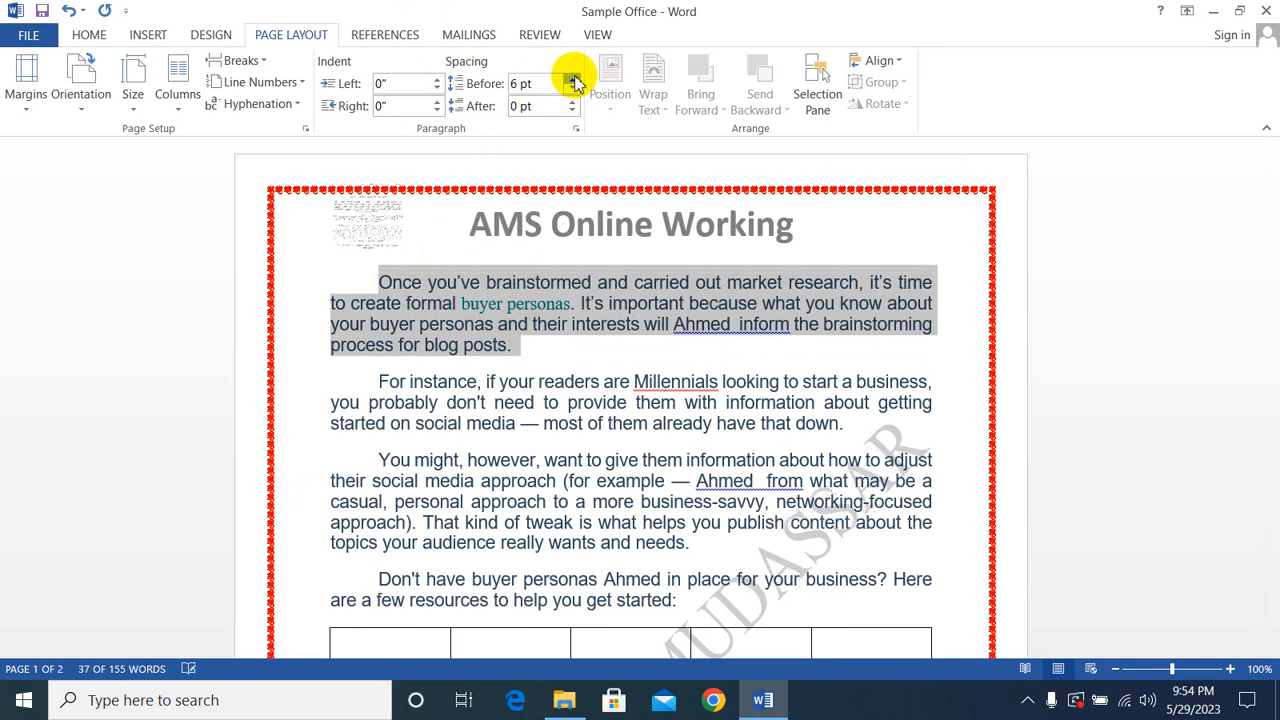
pyautogui.click(573, 78)
pyautogui.click(573, 78)
pyautogui.click(573, 78)
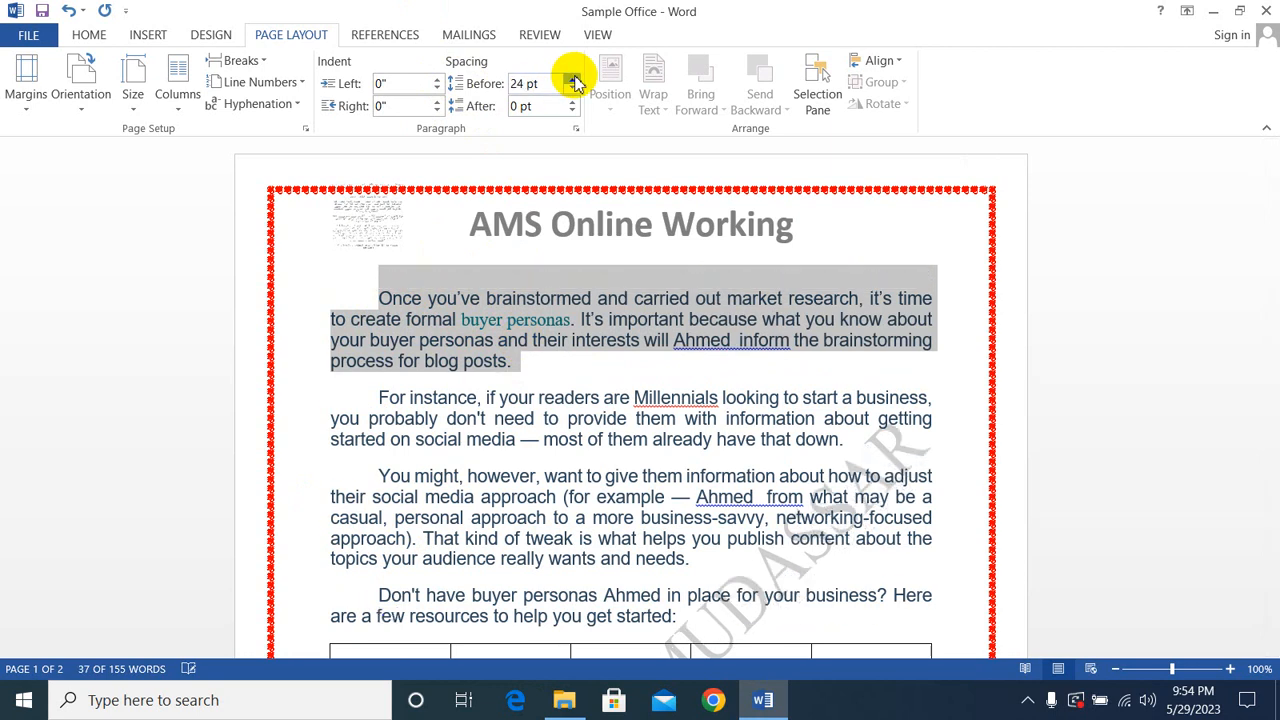
pyautogui.click(573, 78)
pyautogui.click(573, 78)
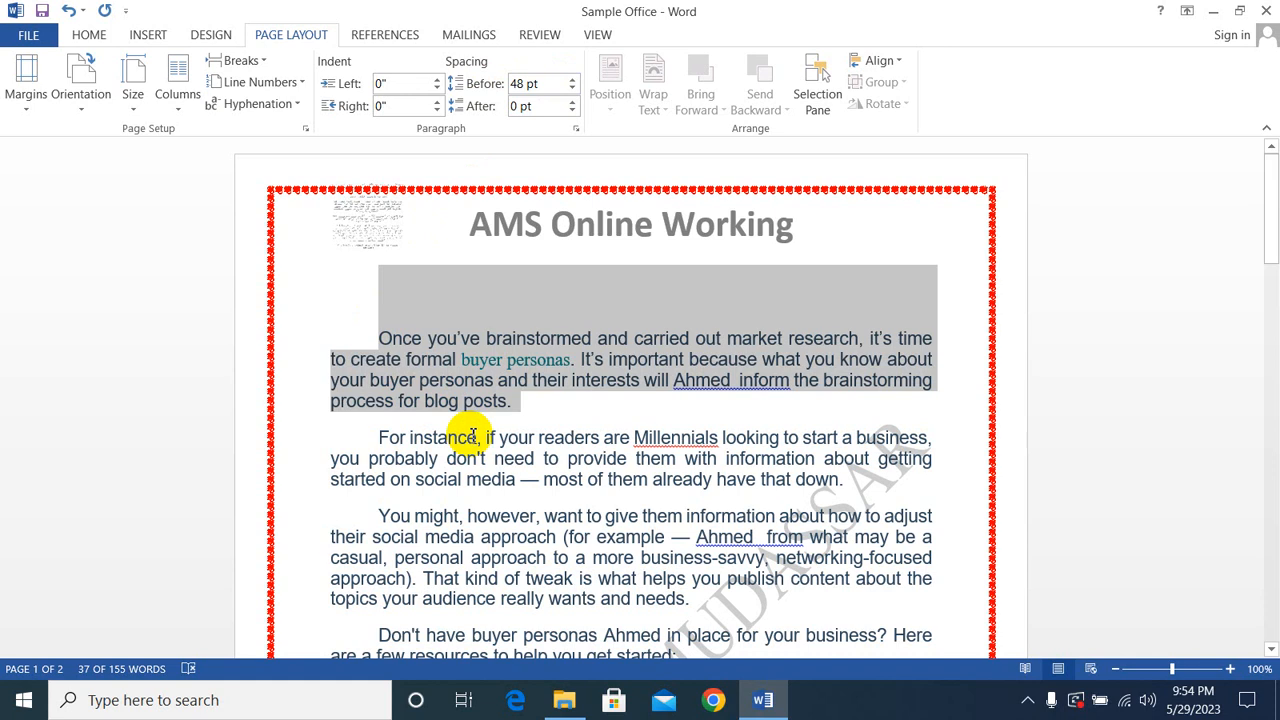
# - Undo all the increases to the first paragraph's spacing before
pyautogui.hotkey('ctrl', 'z')
pyautogui.hotkey('ctrl', 'z')
pyautogui.hotkey('ctrl', 'z')
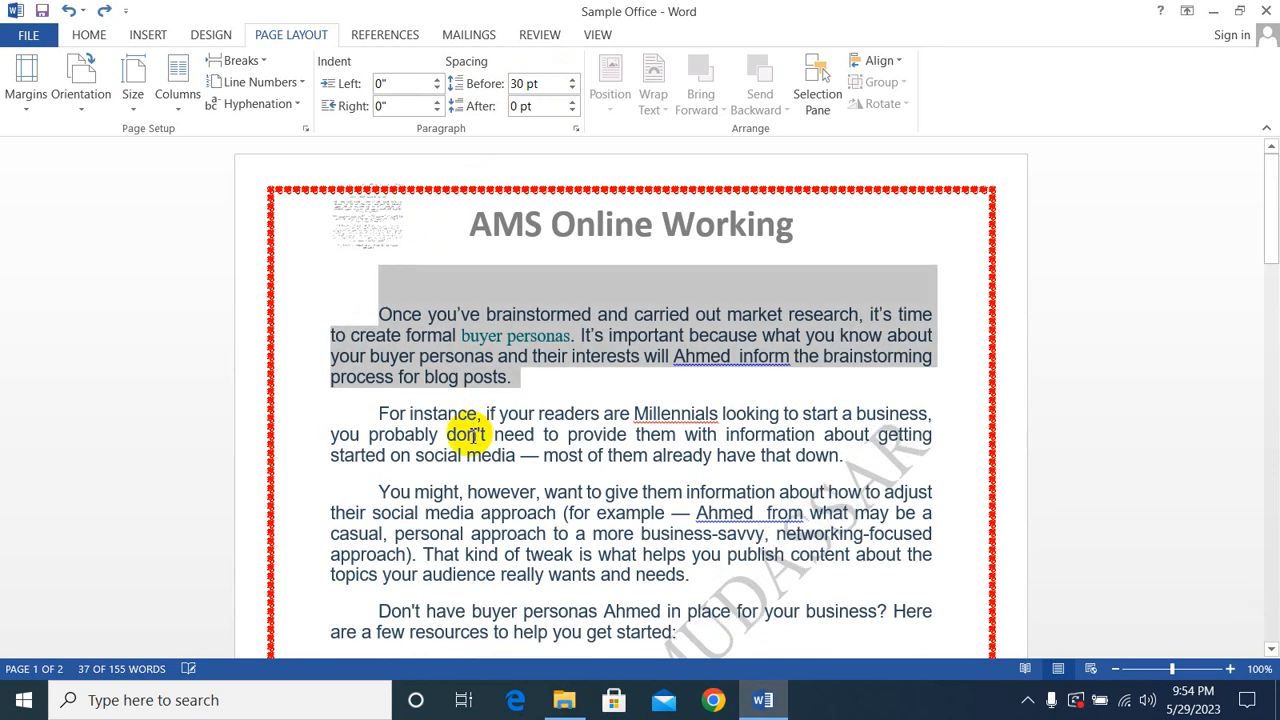
pyautogui.hotkey('ctrl', 'z')
pyautogui.hotkey('ctrl', 'z')
pyautogui.hotkey('ctrl', 'z')
pyautogui.hotkey('ctrl', 'z')
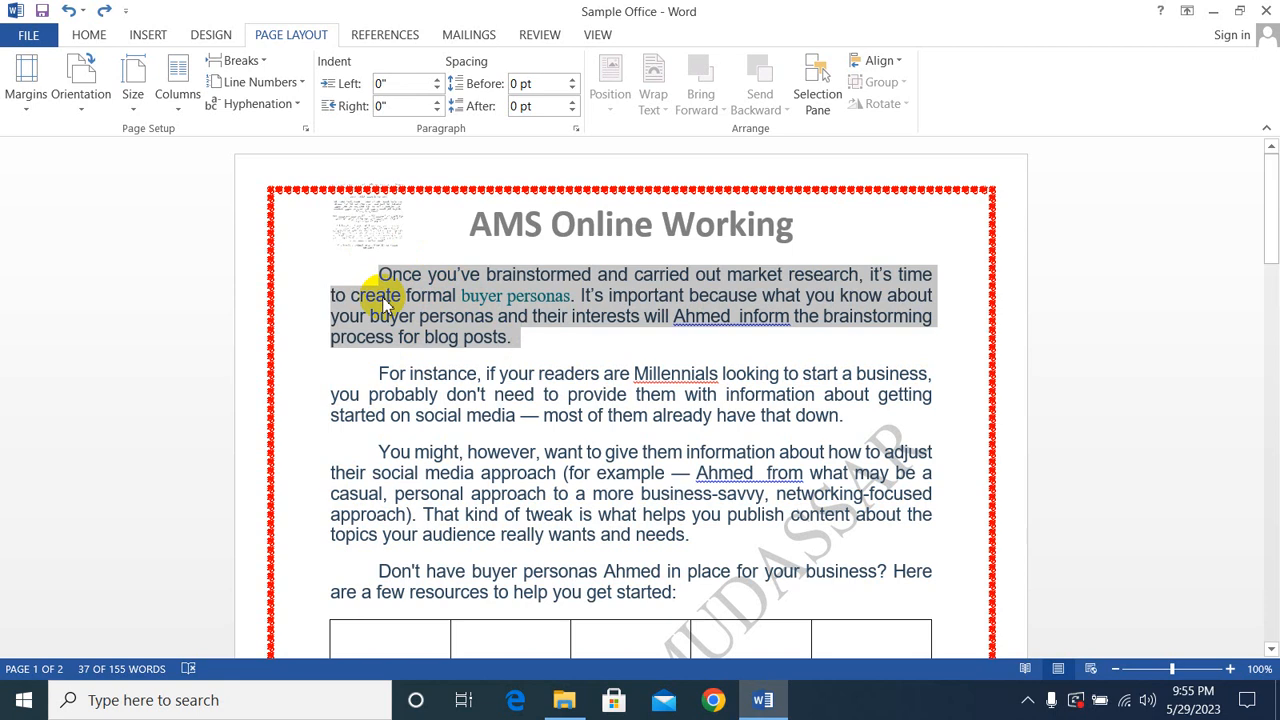
# - Apply the Strikethrough font effect to the whole first paragraph and clear the selection
pyautogui.rightClick(385, 303)
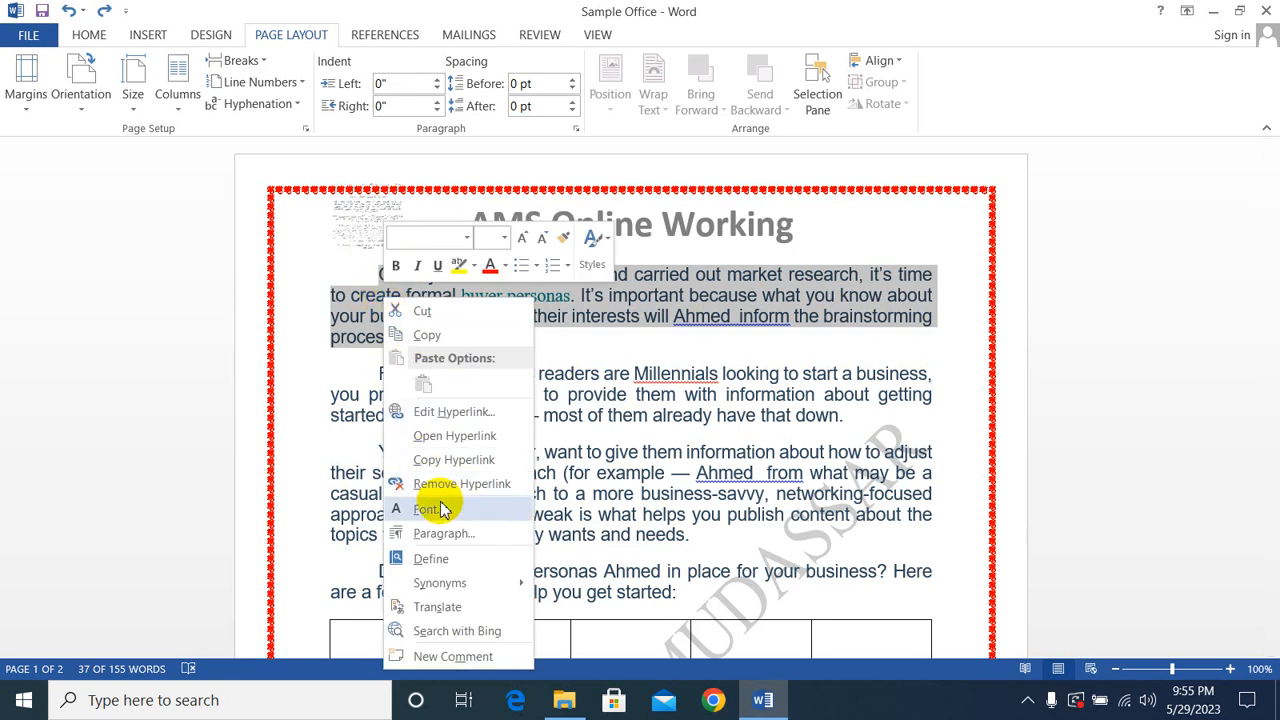
pyautogui.click(442, 509)
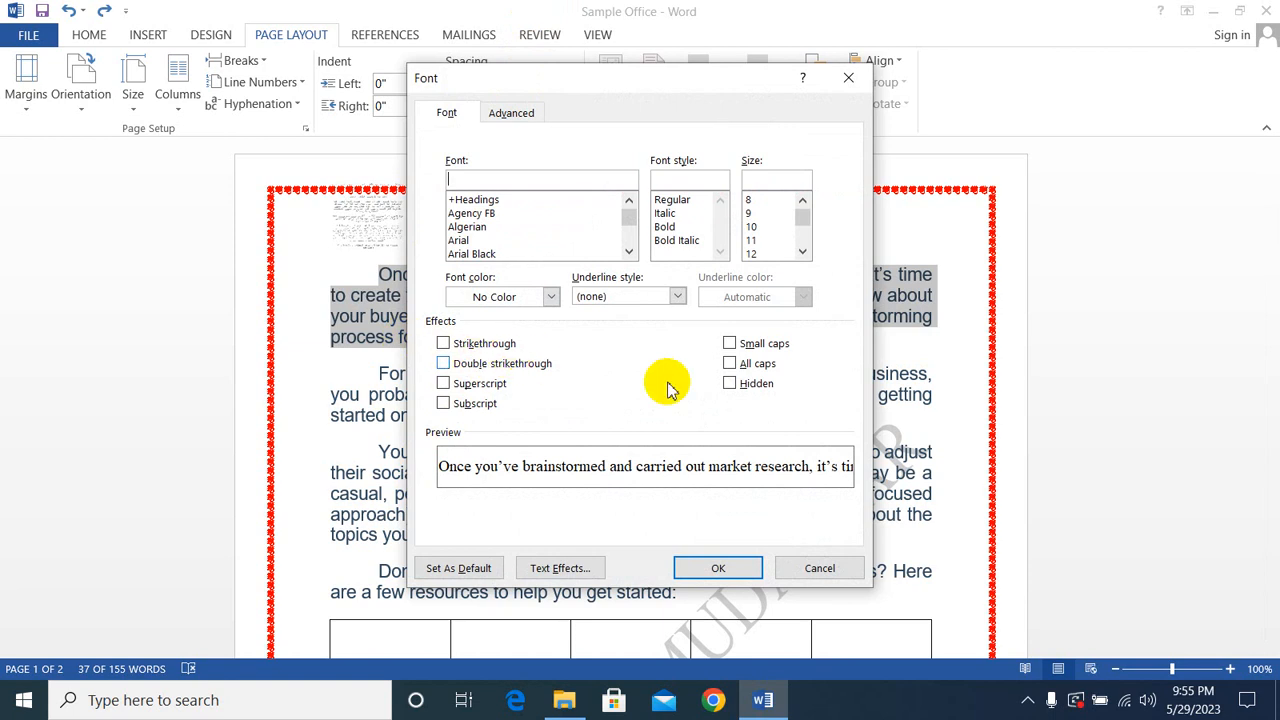
pyautogui.click(442, 344)
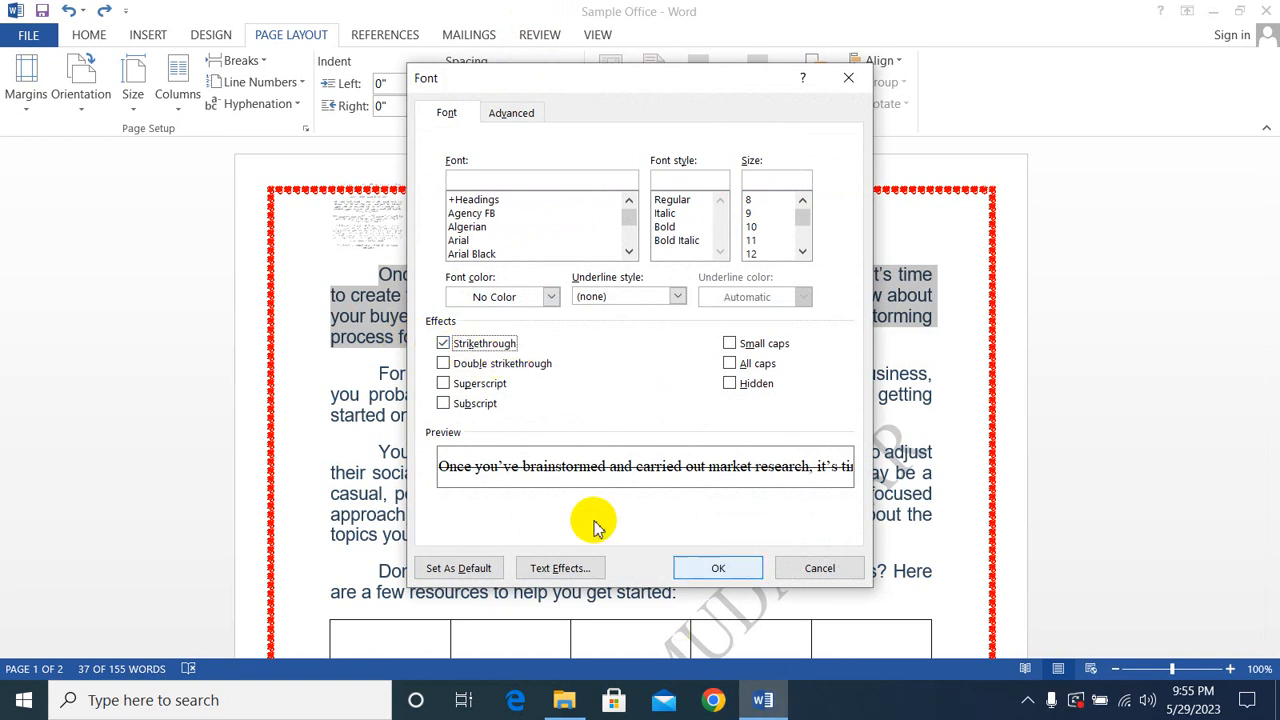
pyautogui.click(740, 578)
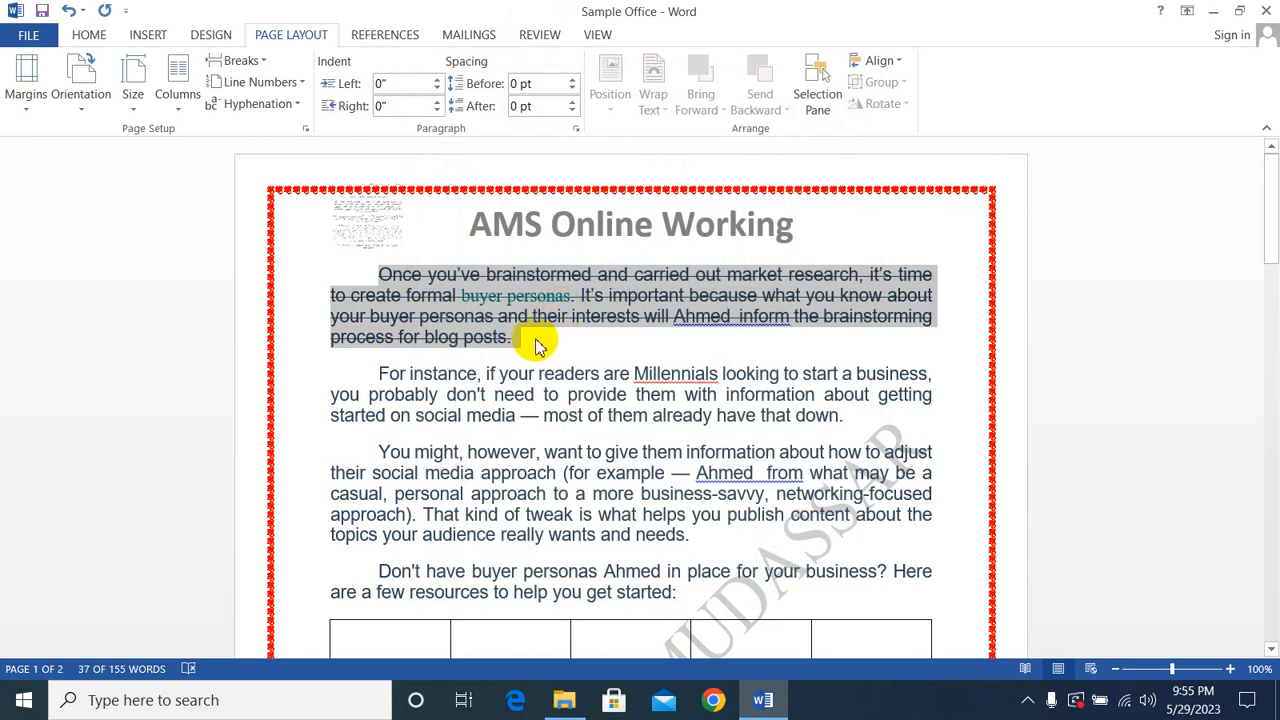
pyautogui.click(520, 355)
# - Select the first paragraph again, switch its font effect to Double strikethrough, and clear the selection
pyautogui.moveTo(380, 273); pyautogui.dragTo(535, 338)
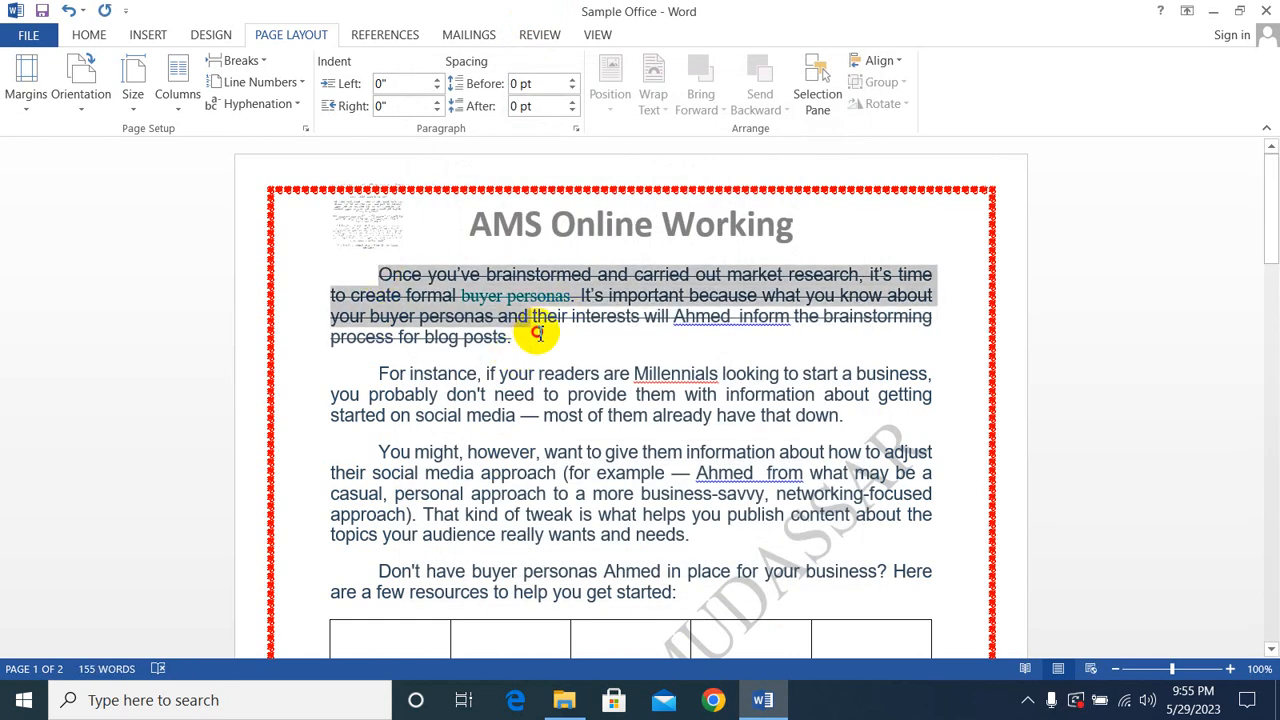
pyautogui.rightClick(464, 288)
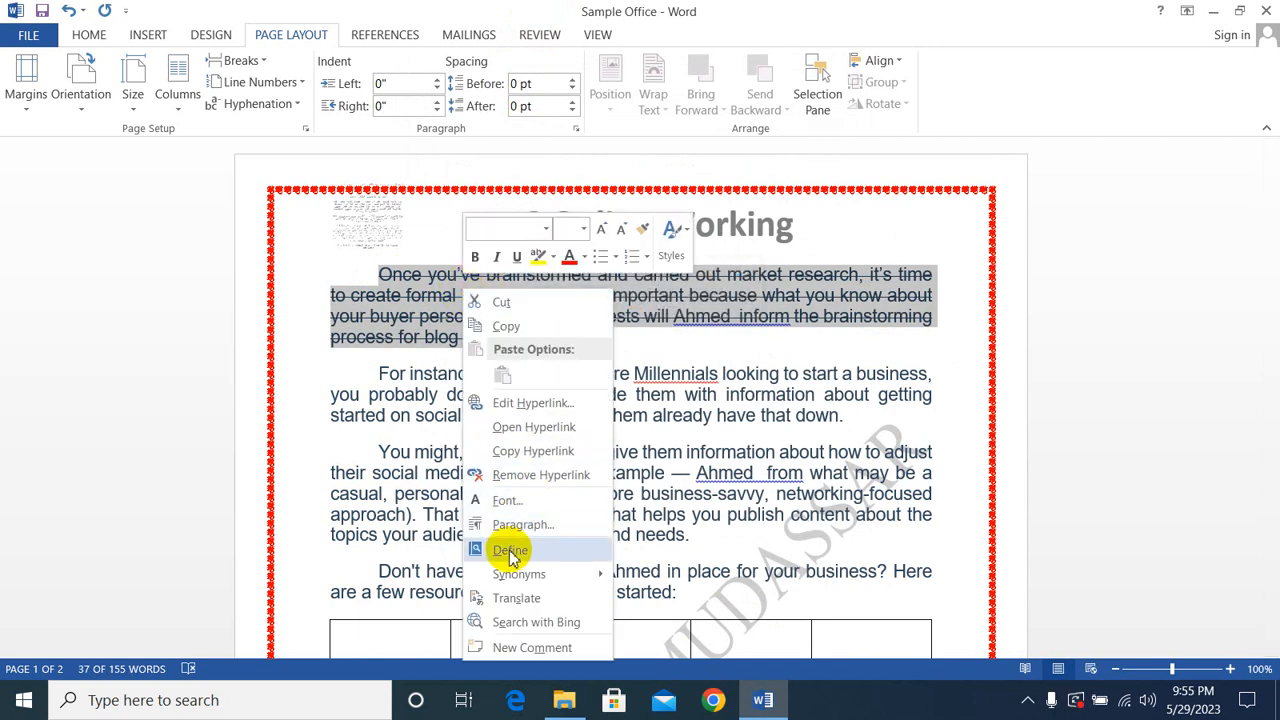
pyautogui.click(507, 500)
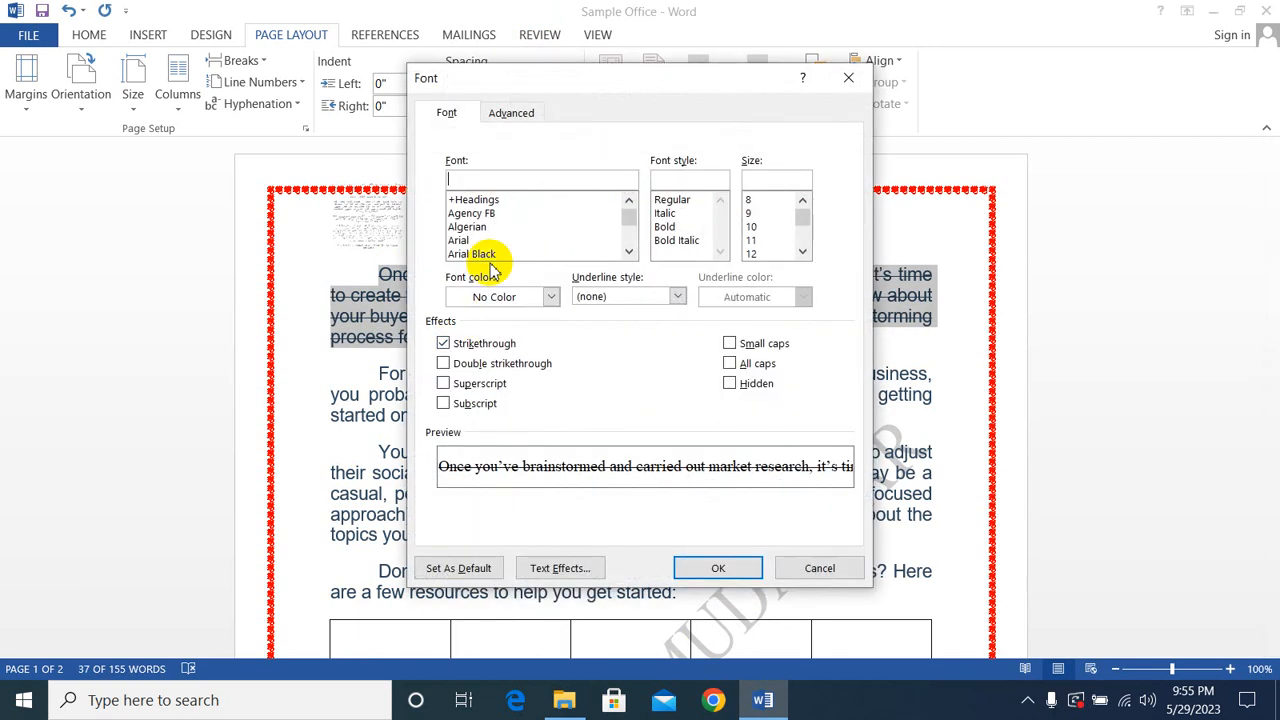
pyautogui.click(443, 365)
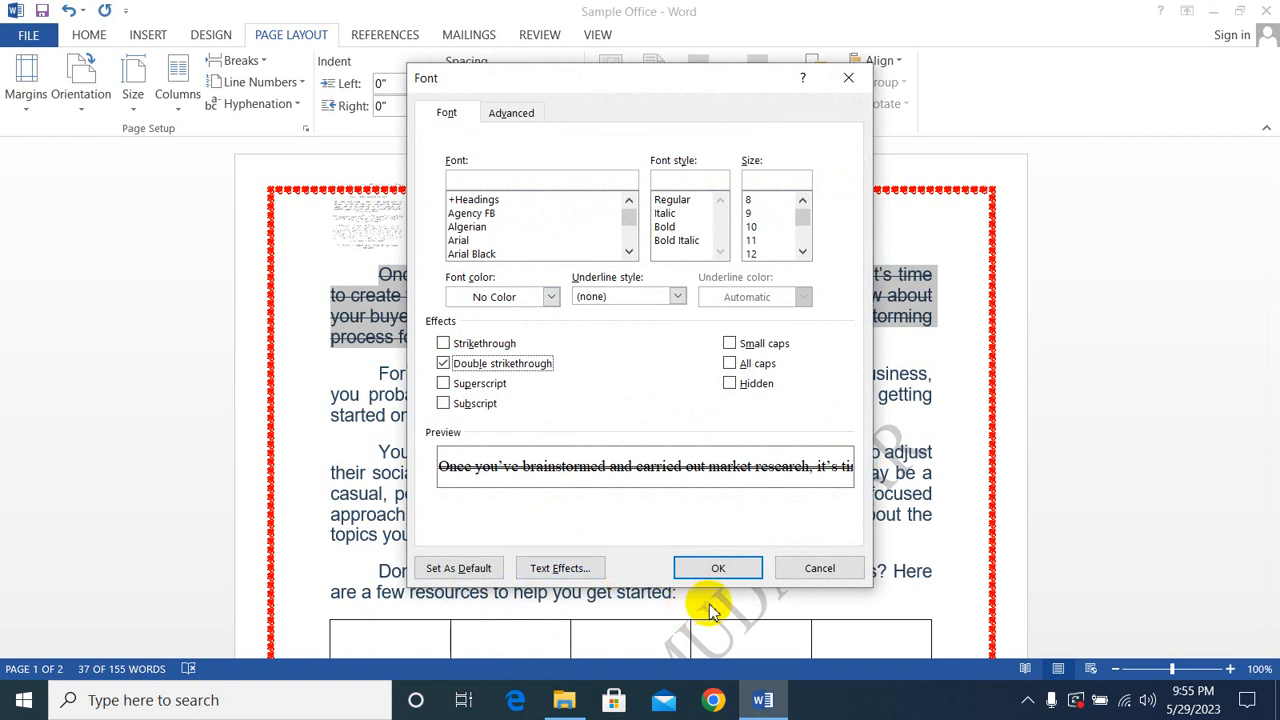
pyautogui.click(705, 568)
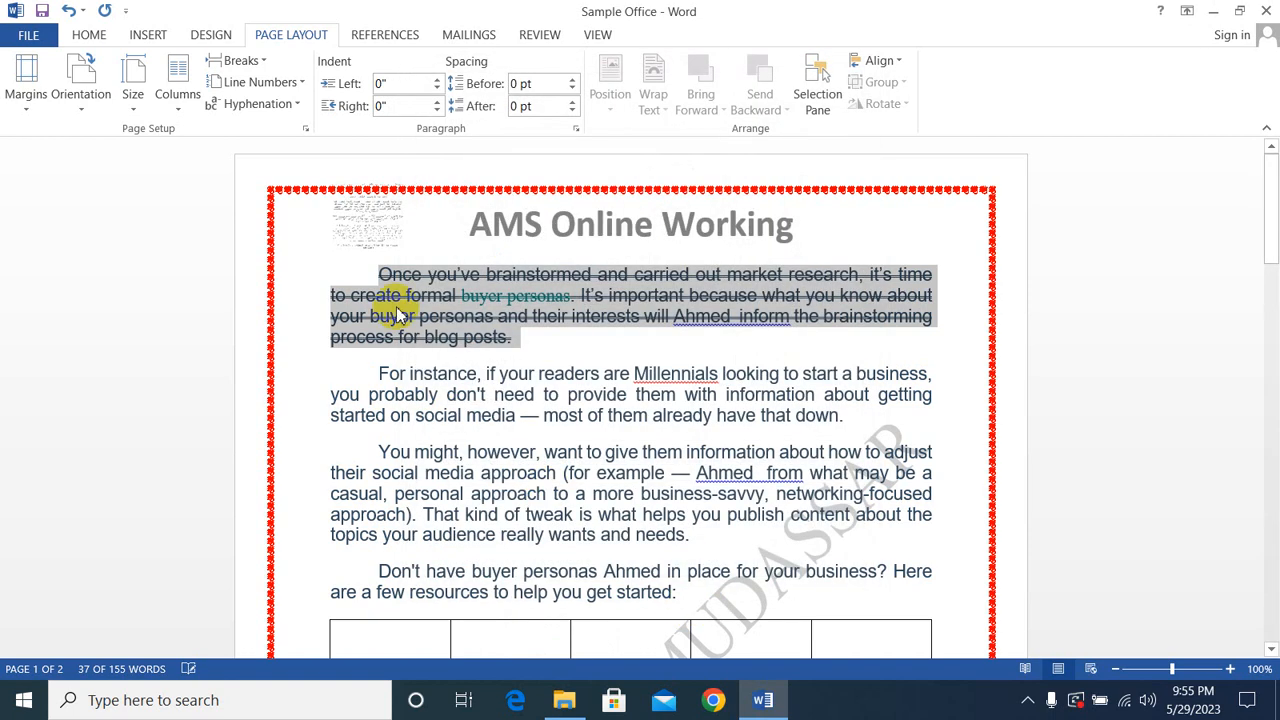
pyautogui.click(531, 343)
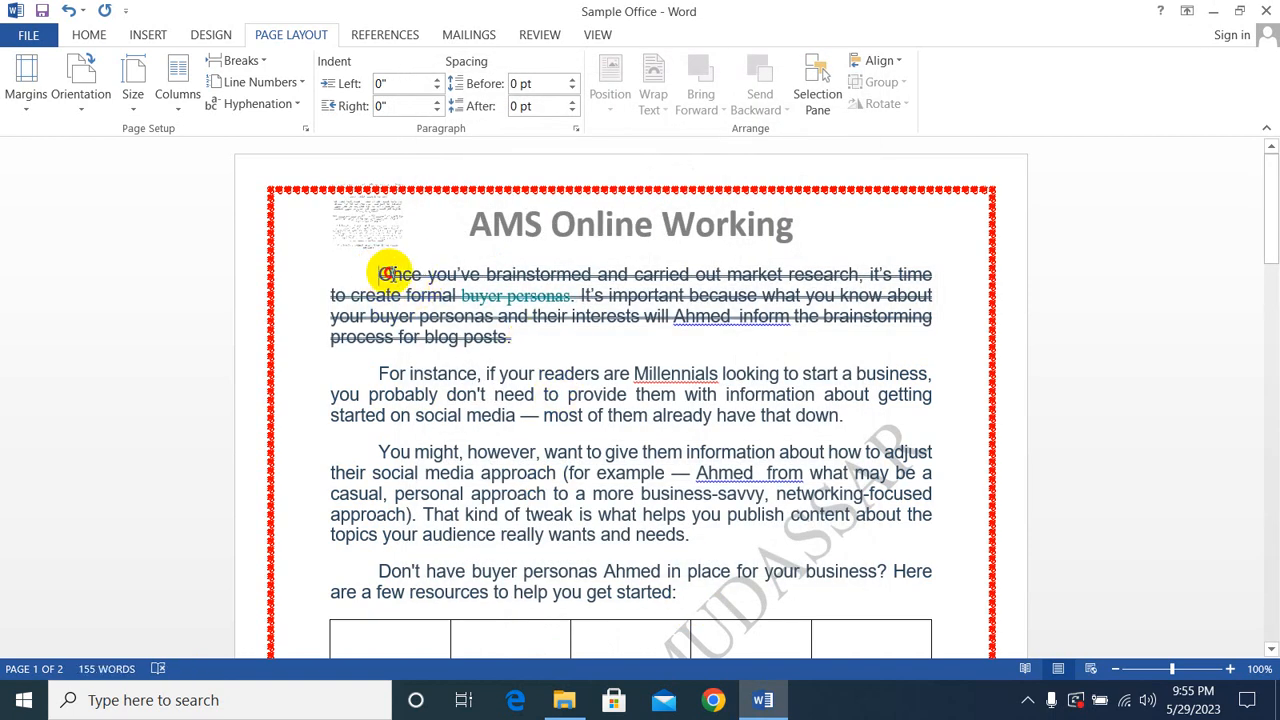
# - Reselect the first paragraph and remove its Double strikethrough font effect
pyautogui.moveTo(388, 273); pyautogui.dragTo(508, 337)
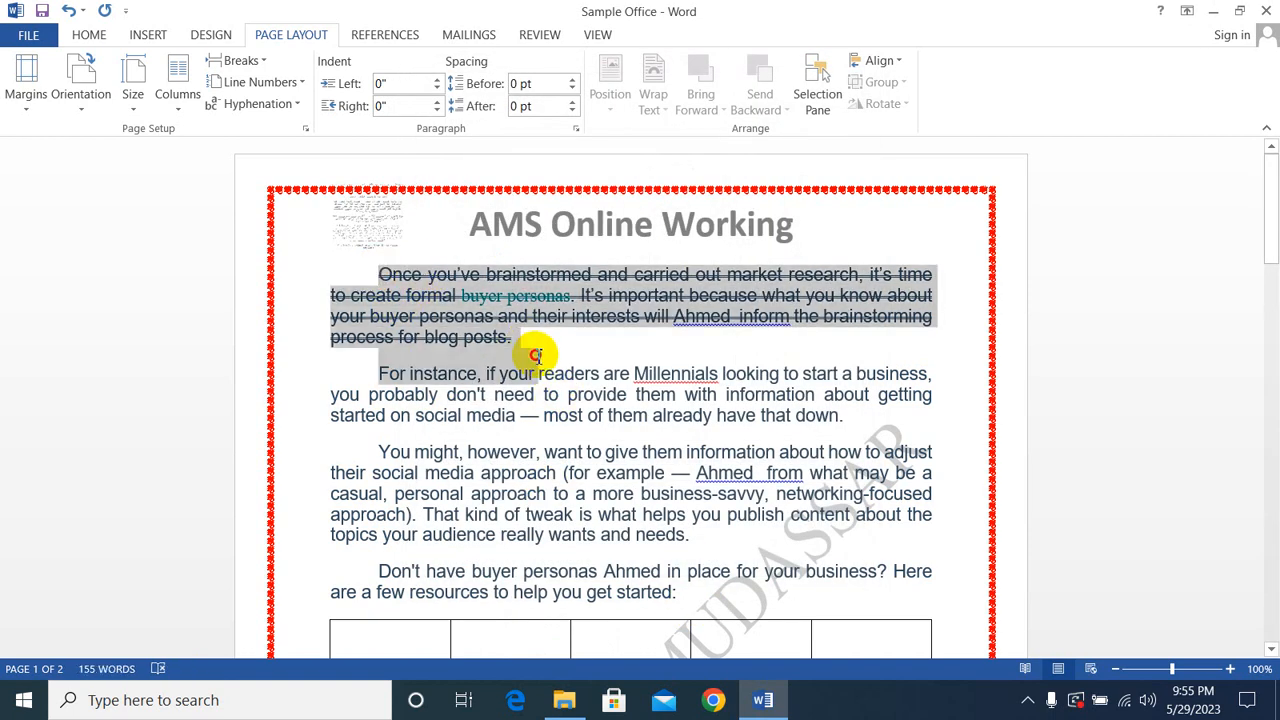
pyautogui.rightClick(484, 306)
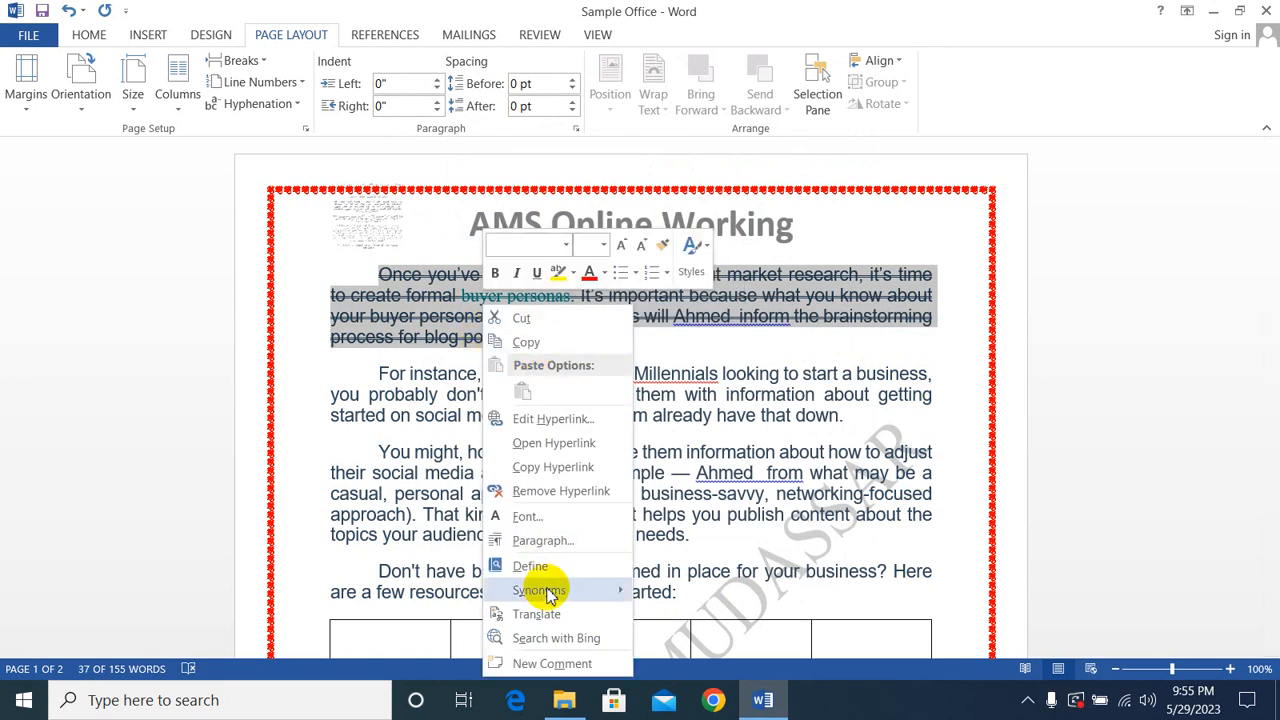
pyautogui.click(528, 516)
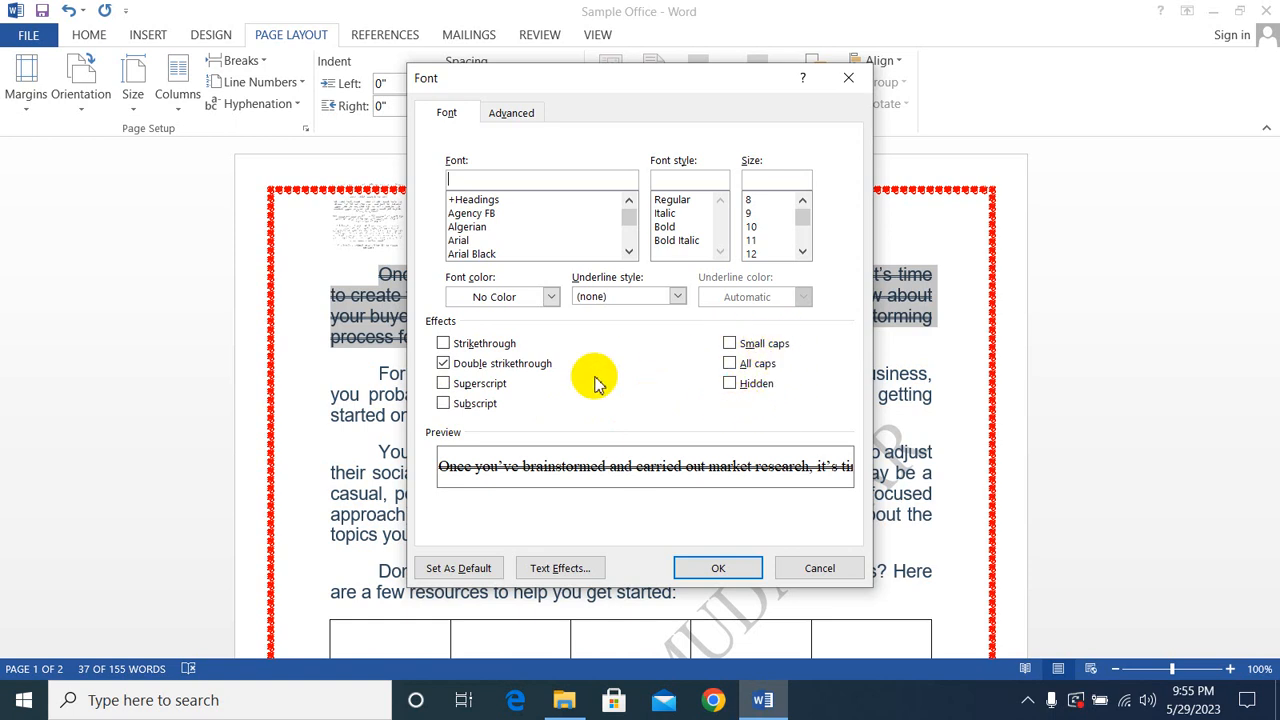
pyautogui.click(443, 366)
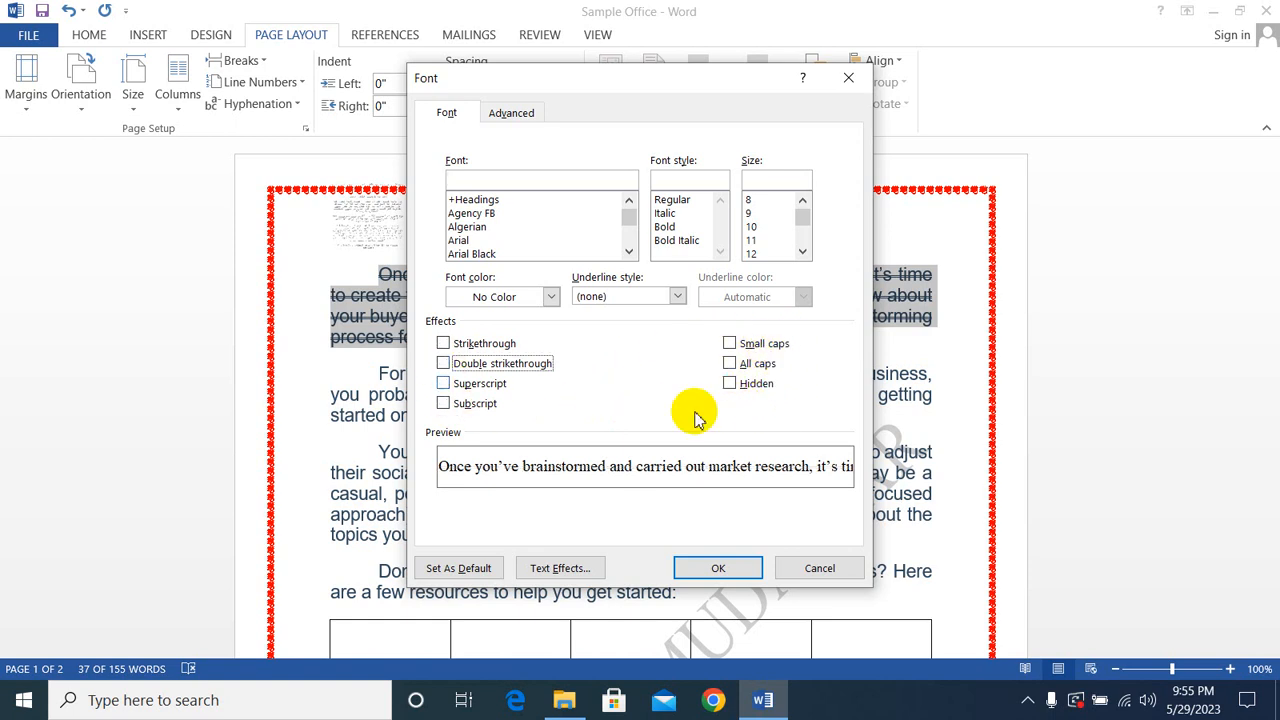
pyautogui.click(718, 568)
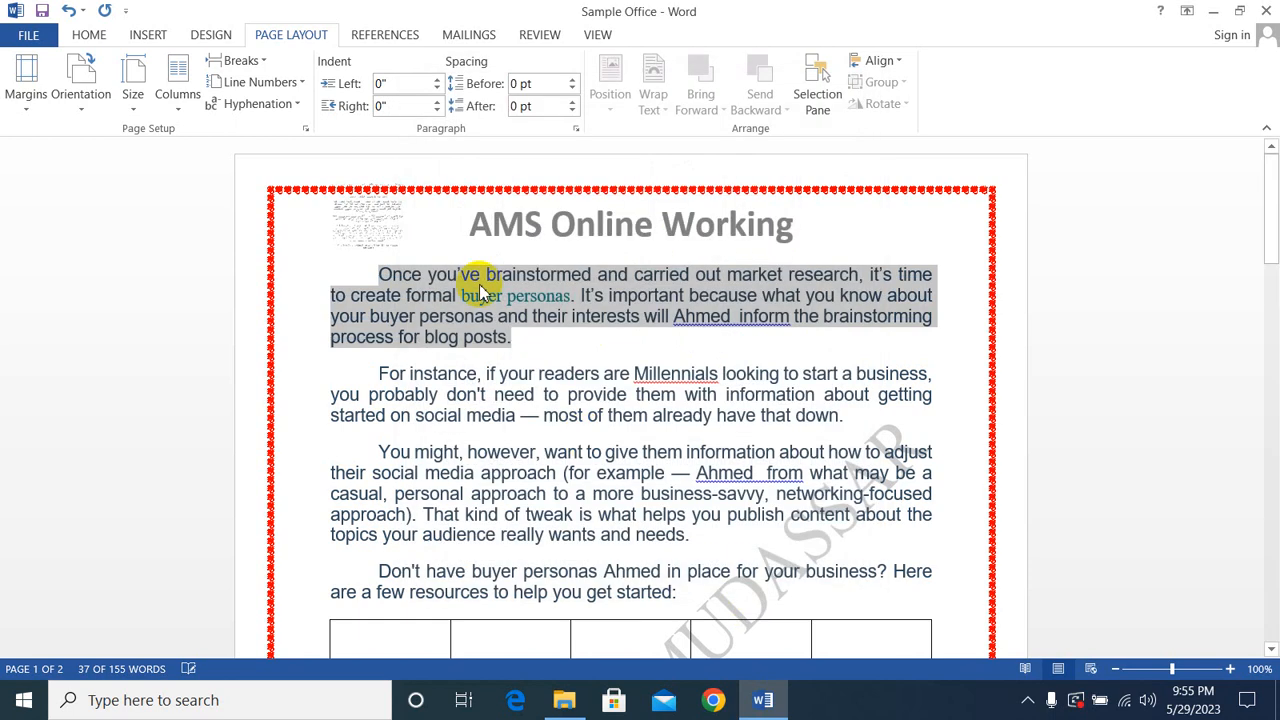
# - Preview the Small caps and All caps effects on the first paragraph and clear them in the font settings
pyautogui.rightClick(425, 307)
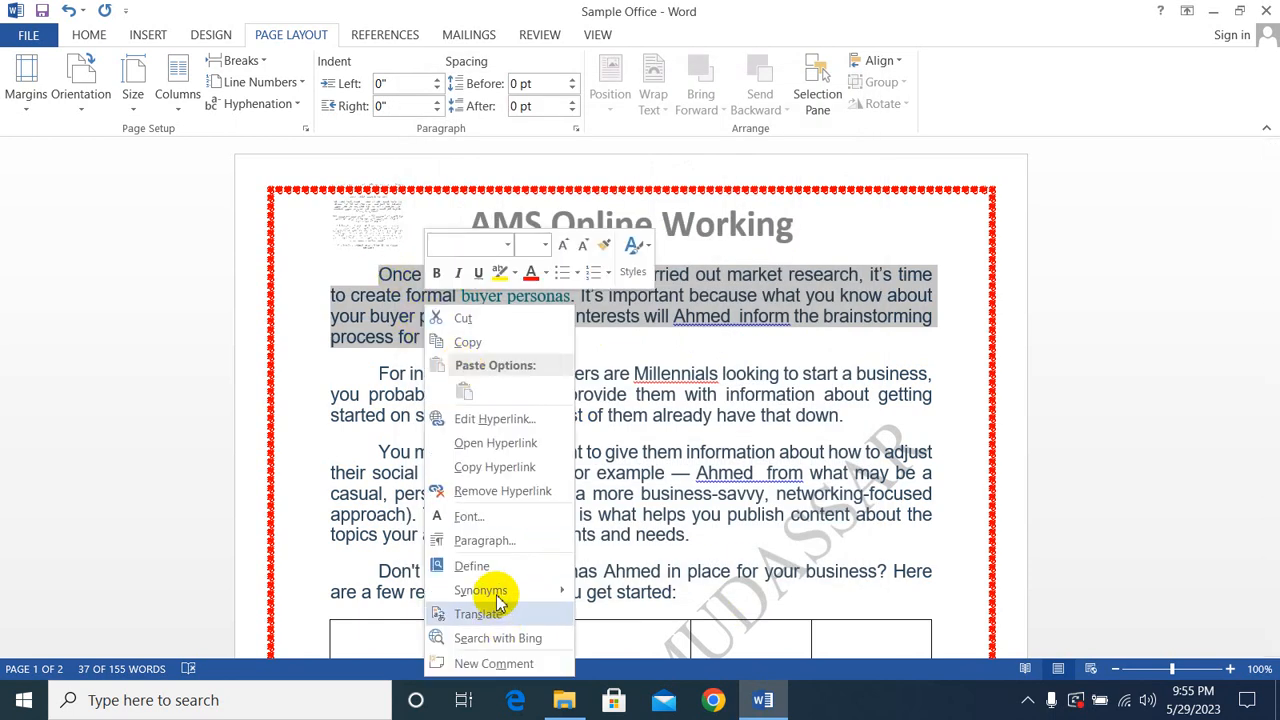
pyautogui.click(492, 516)
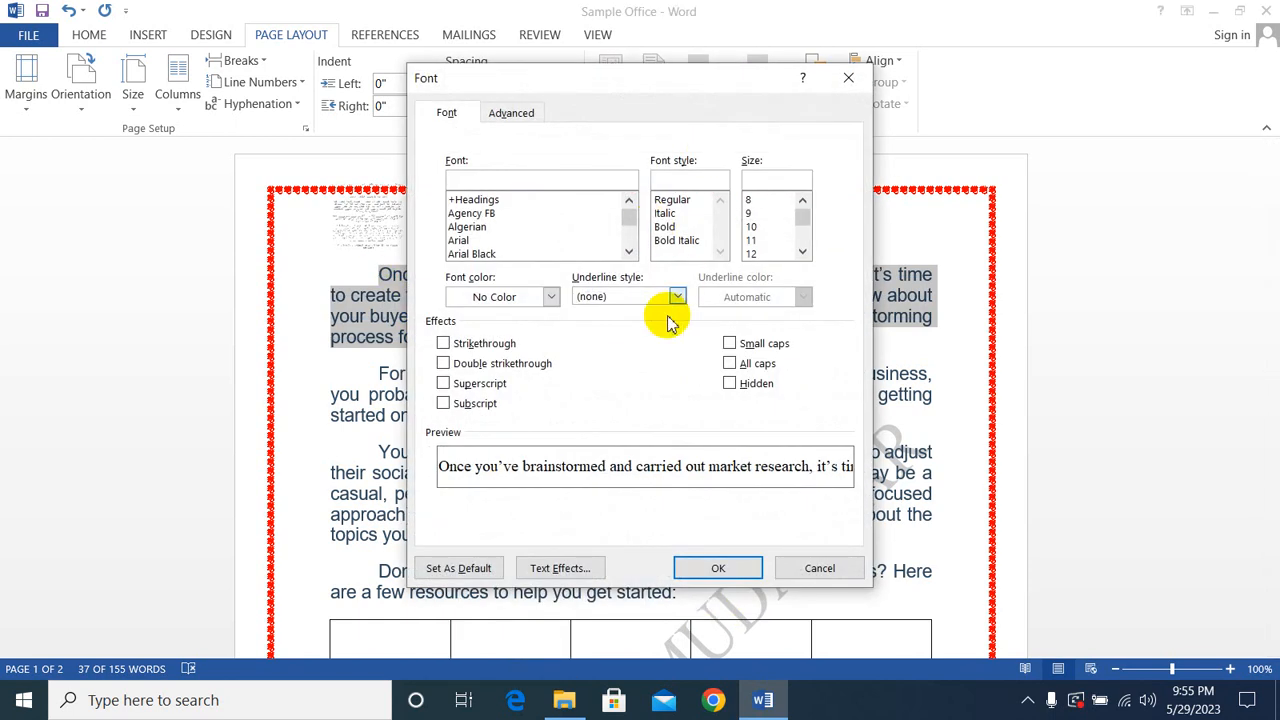
pyautogui.click(731, 344)
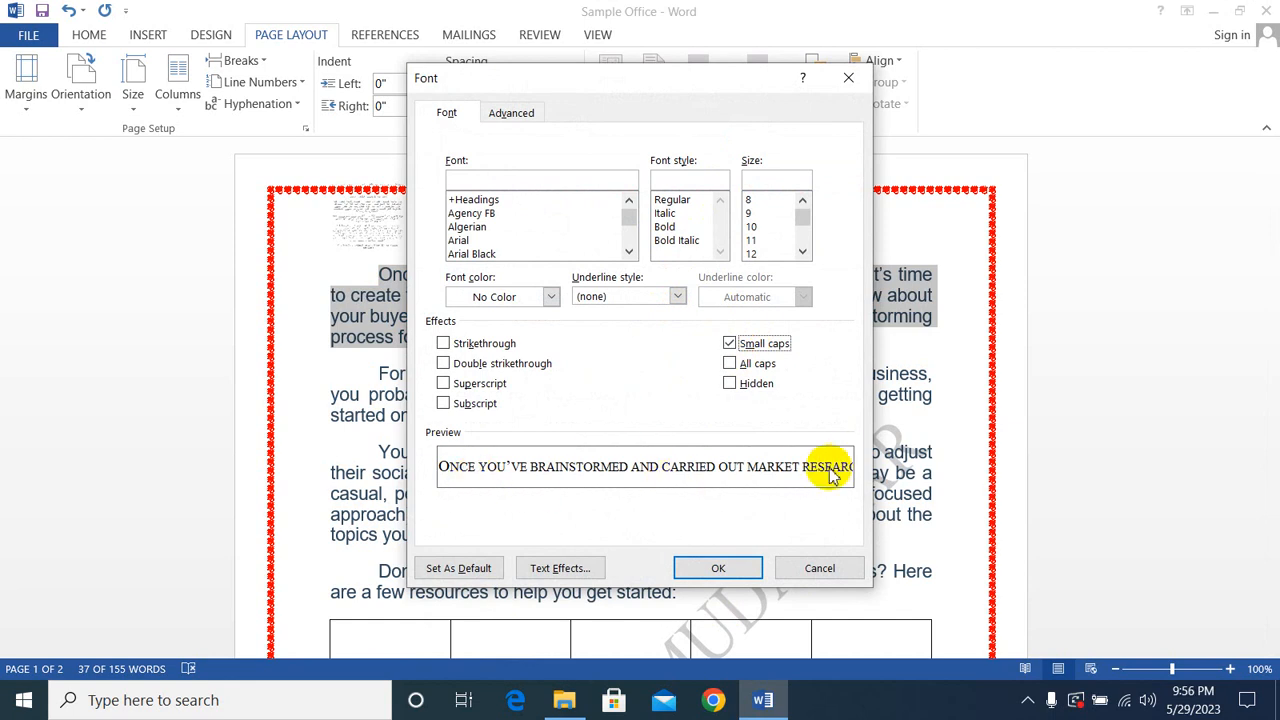
pyautogui.click(731, 364)
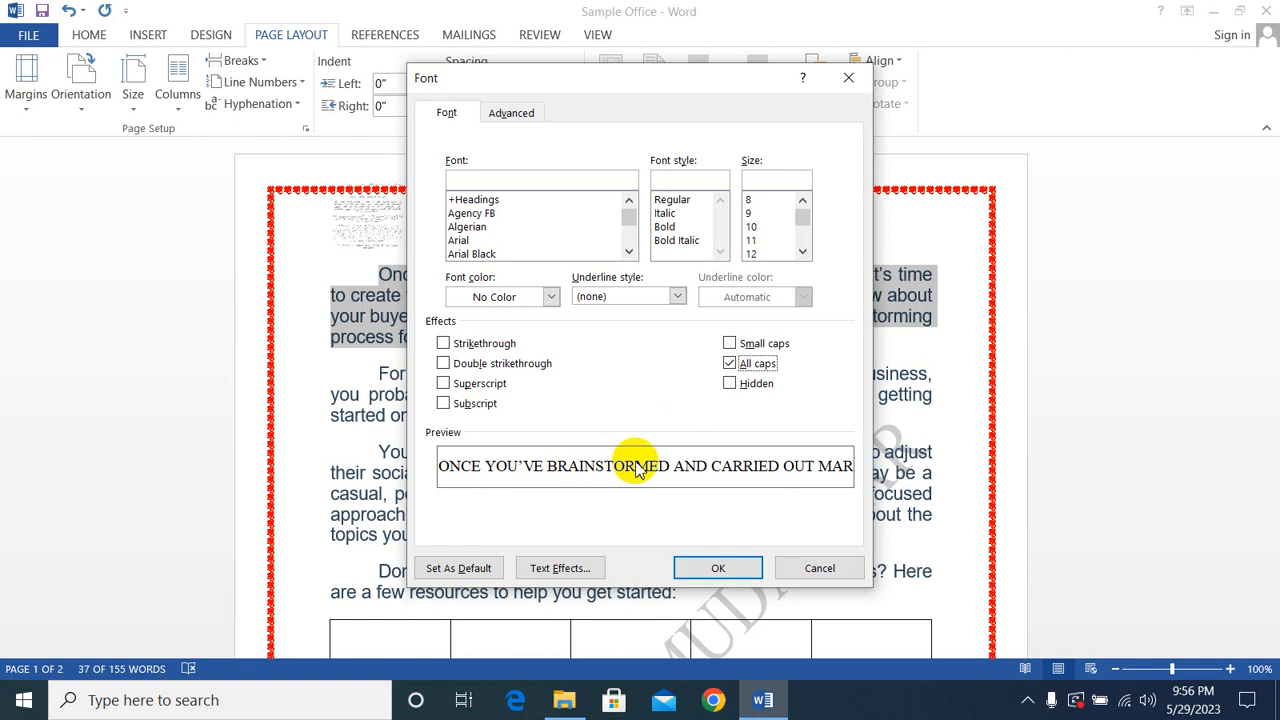
pyautogui.click(733, 364)
pyautogui.click(730, 383)
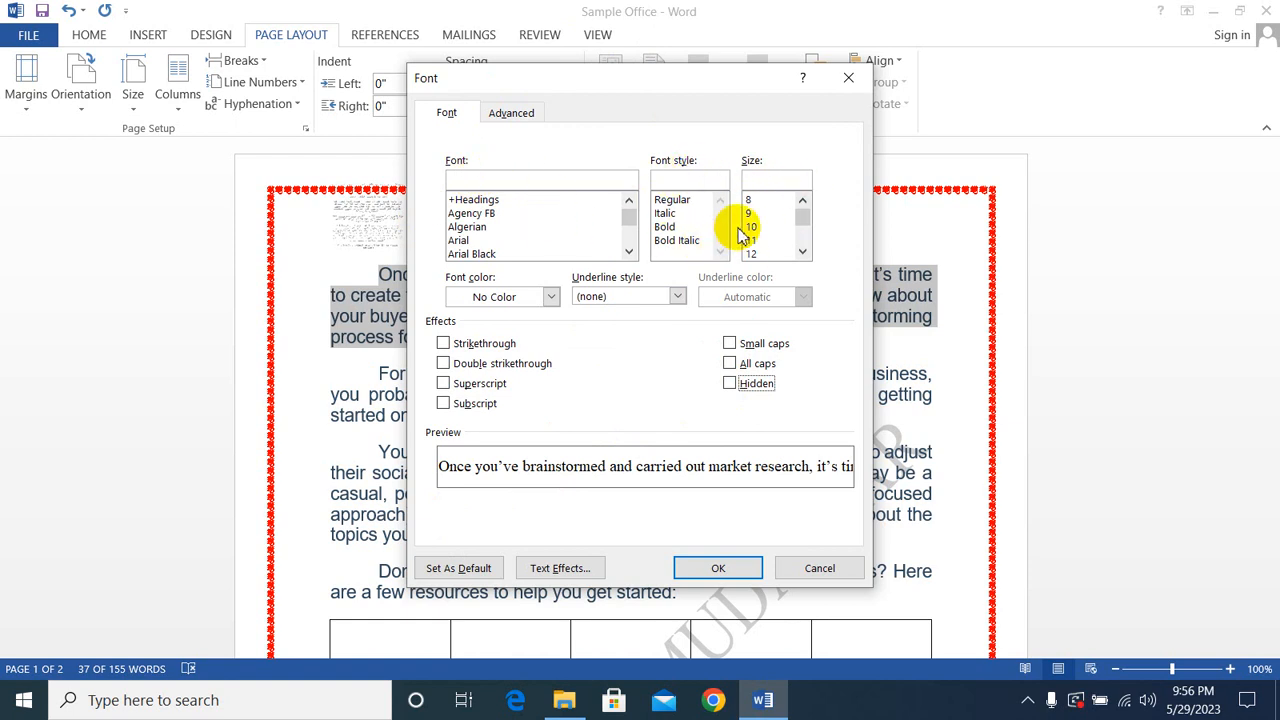
pyautogui.click(552, 298)
pyautogui.click(552, 298)
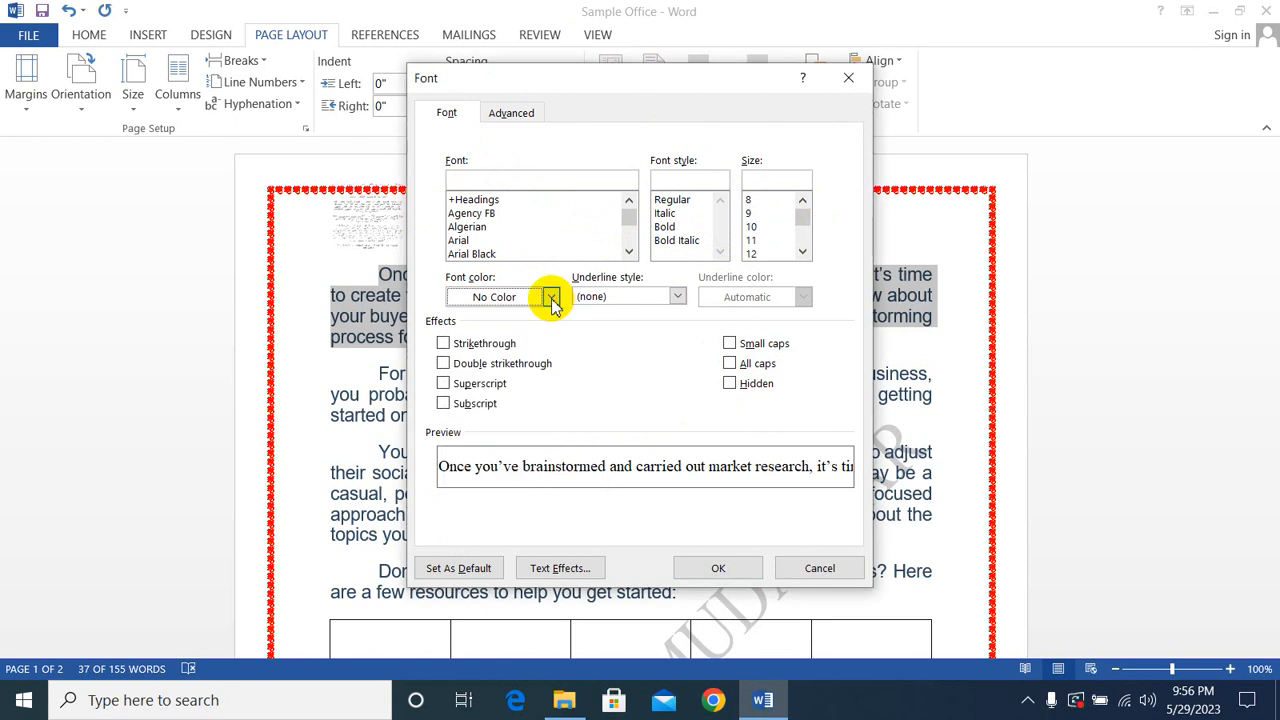
# - Expand the first paragraph's character spacing by 1 pt and apply it
pyautogui.click(512, 112)
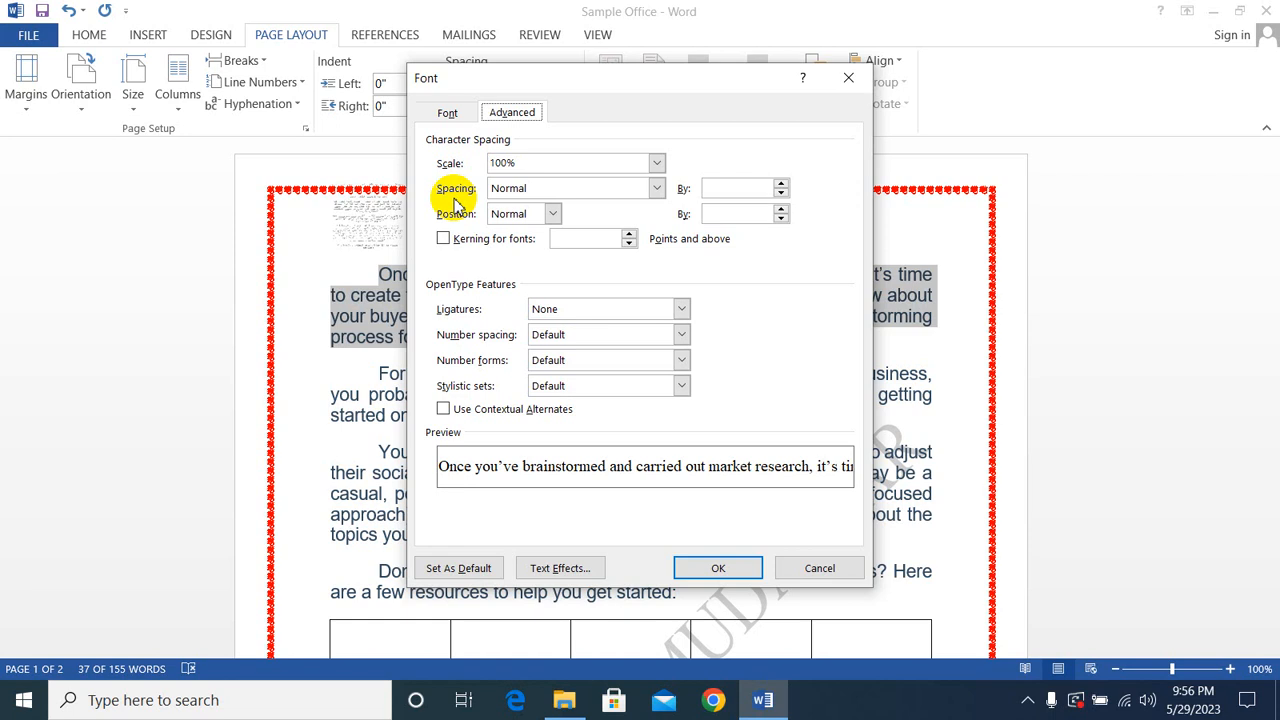
pyautogui.click(656, 188)
pyautogui.click(588, 221)
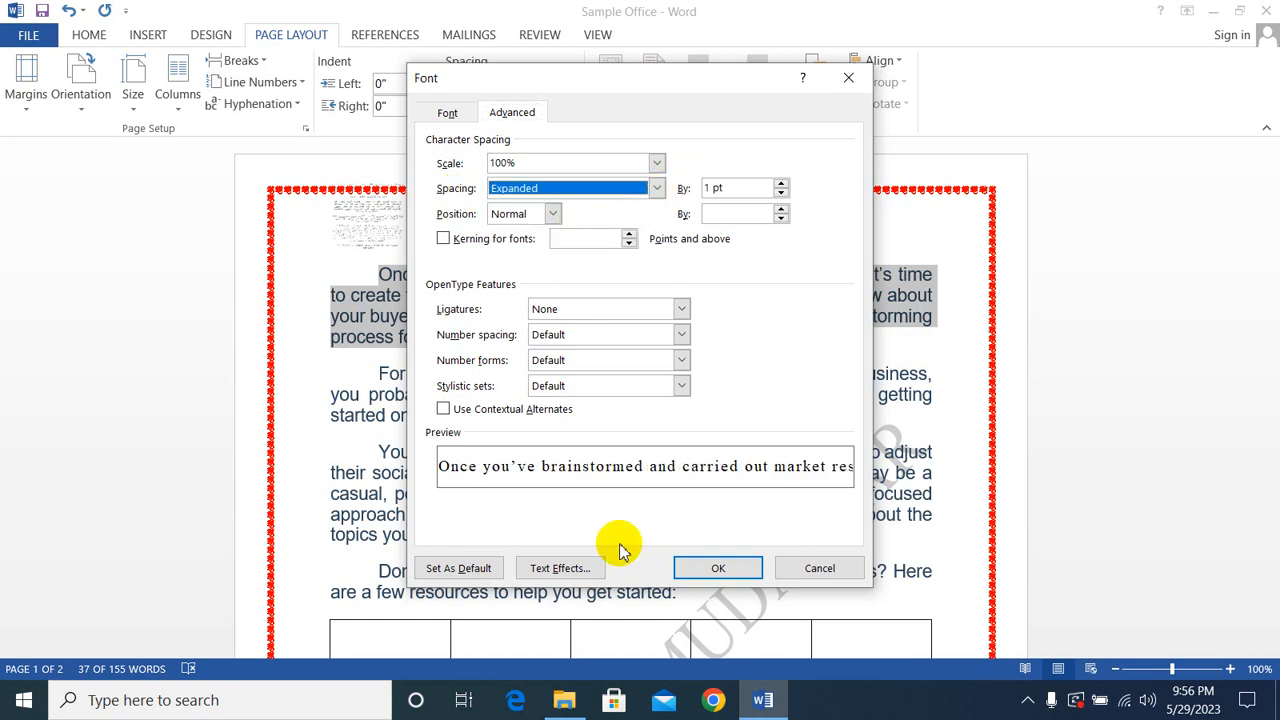
pyautogui.click(716, 568)
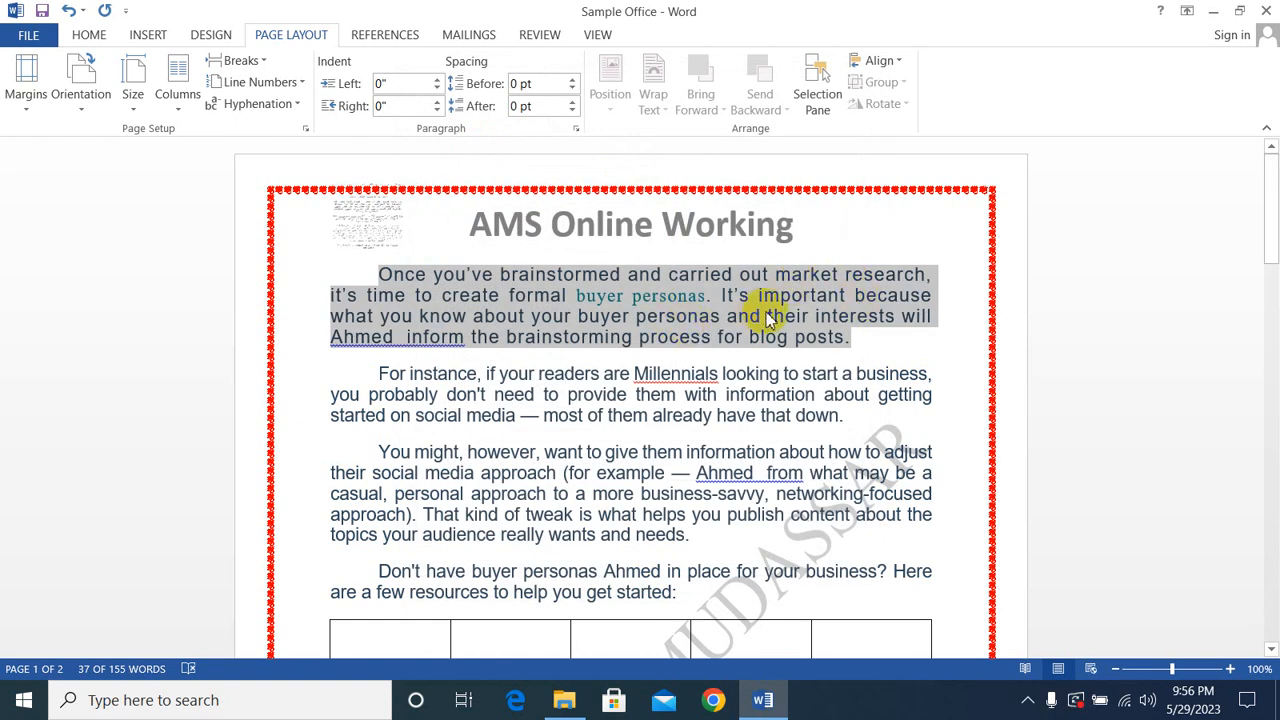
# - Return the first paragraph's character spacing to Normal and raise its character position by 3 pt
pyautogui.rightClick(770, 318)
pyautogui.click(814, 518)
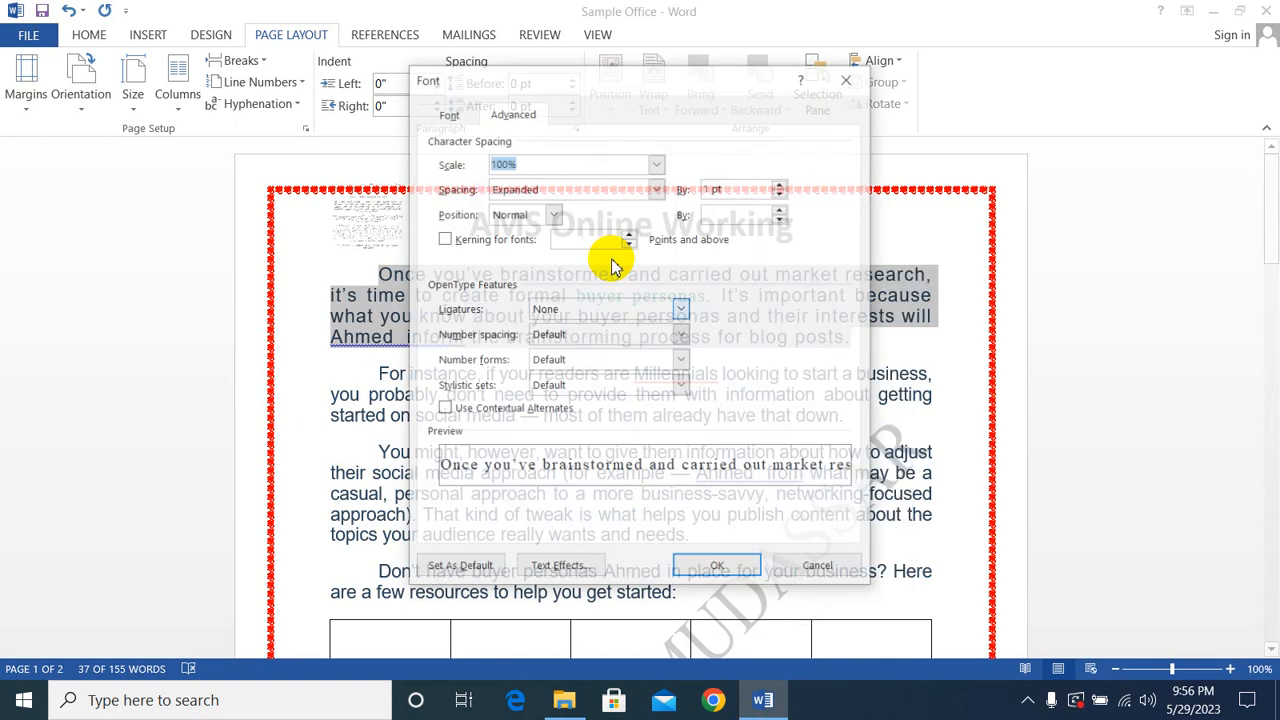
pyautogui.click(658, 189)
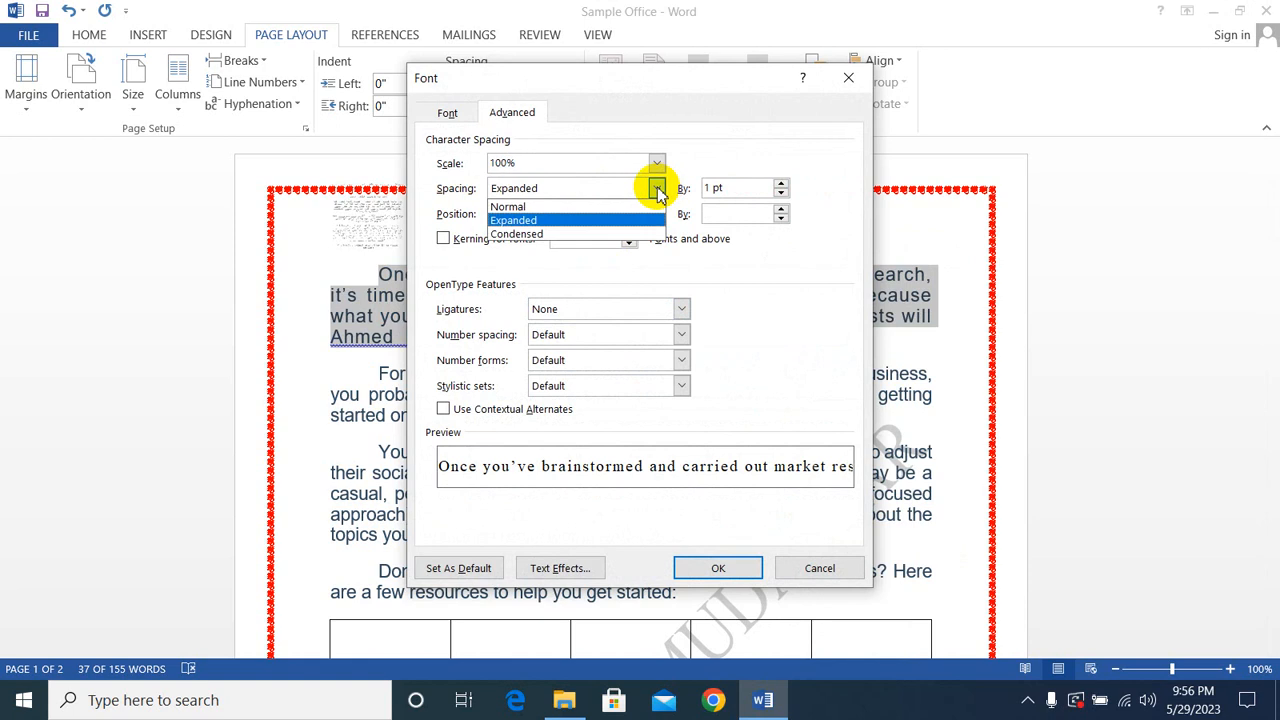
pyautogui.click(586, 206)
pyautogui.click(553, 215)
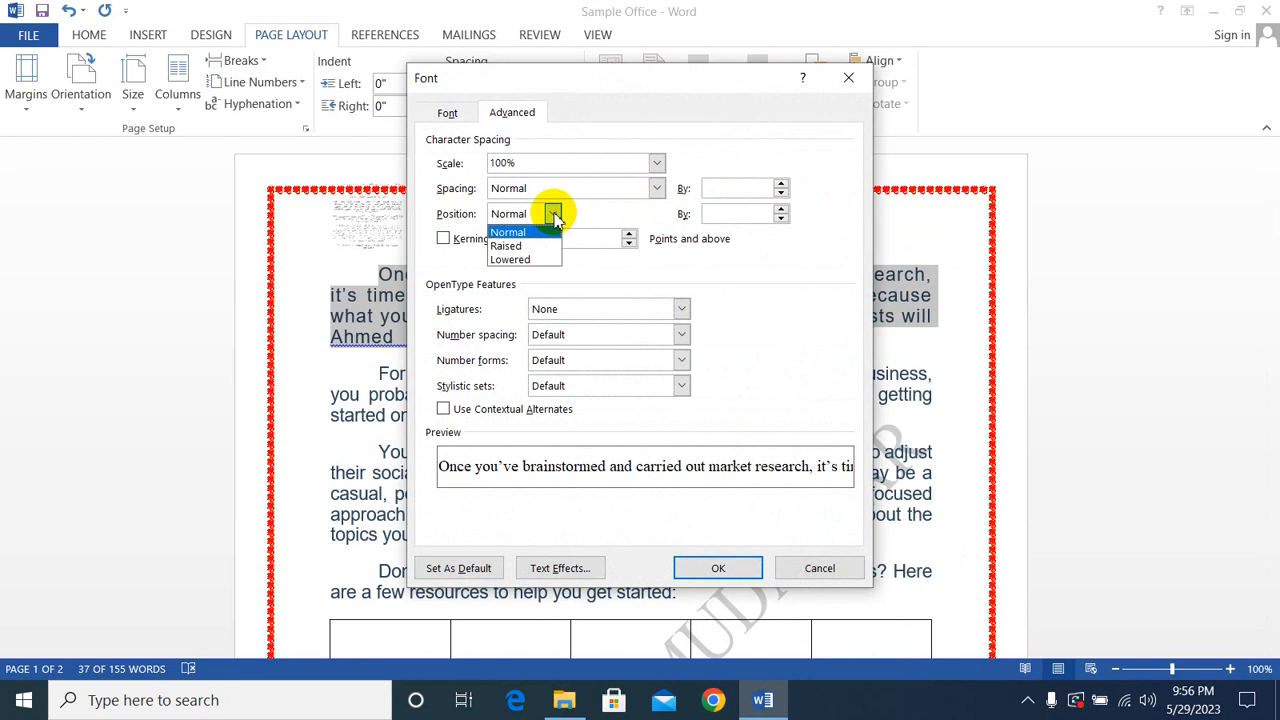
pyautogui.click(514, 246)
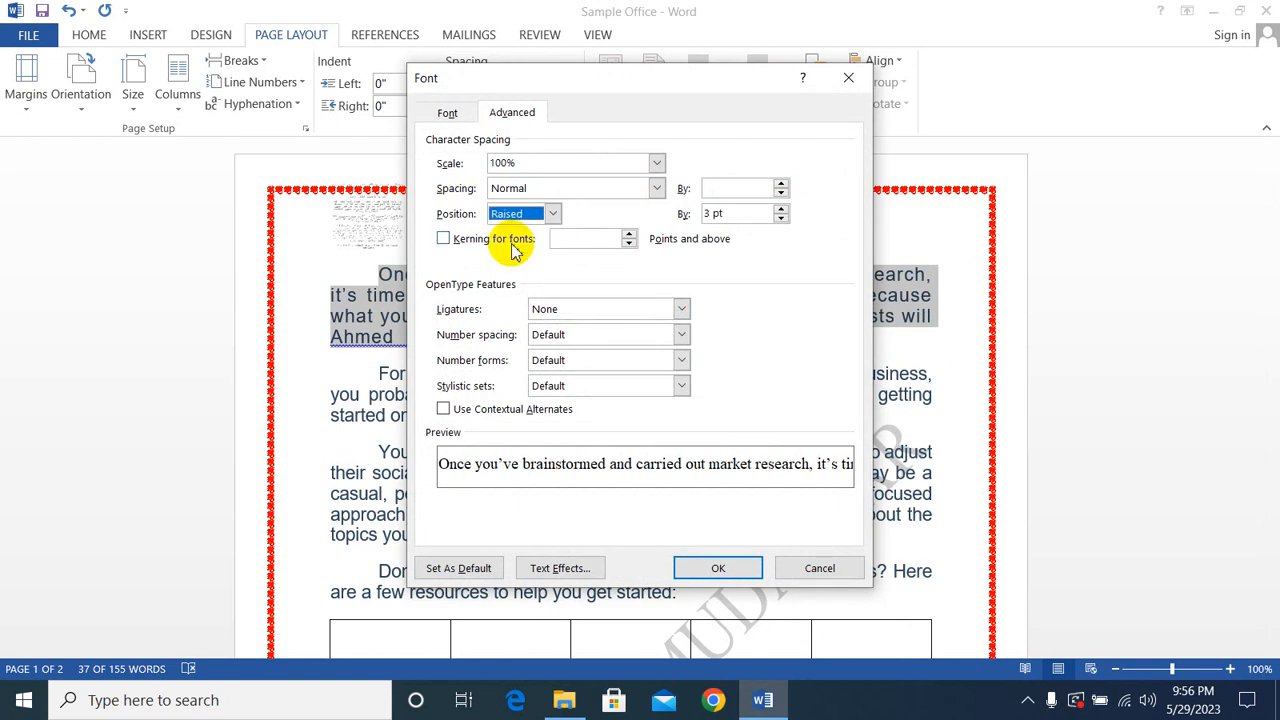
pyautogui.click(714, 566)
# - Try setting the first paragraph's raised character position back to Normal
pyautogui.rightClick(437, 287)
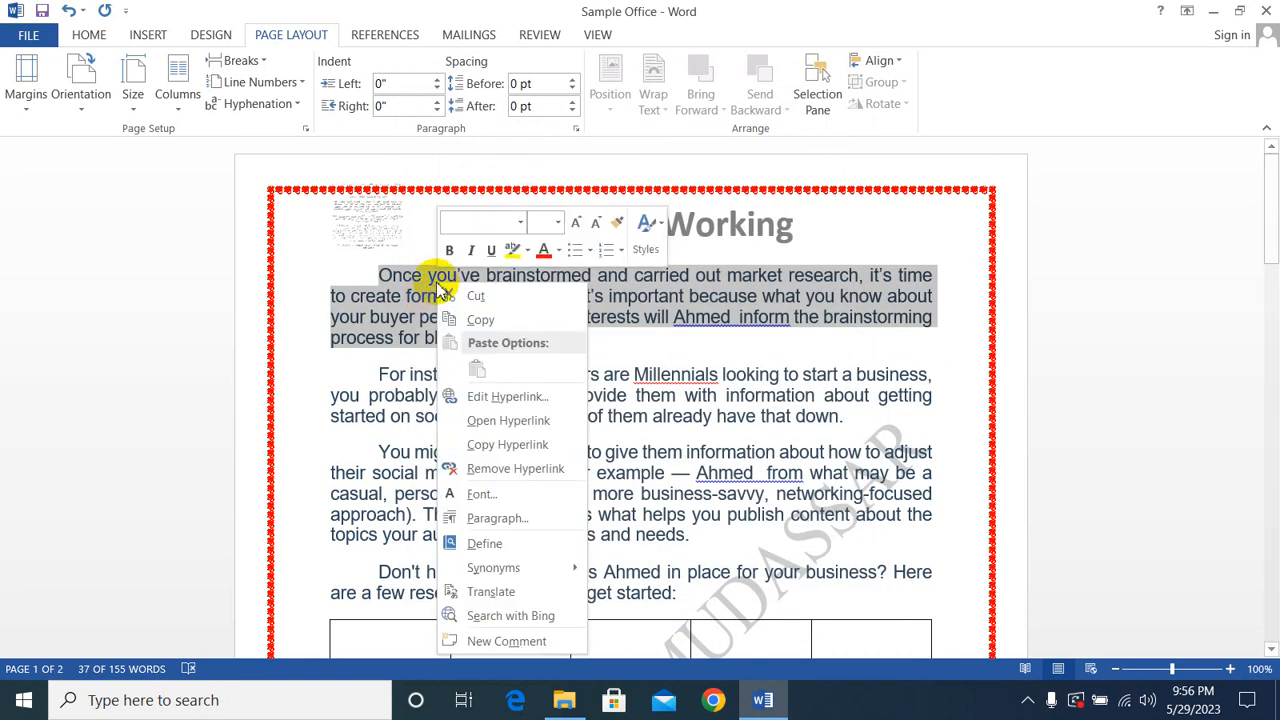
pyautogui.click(494, 495)
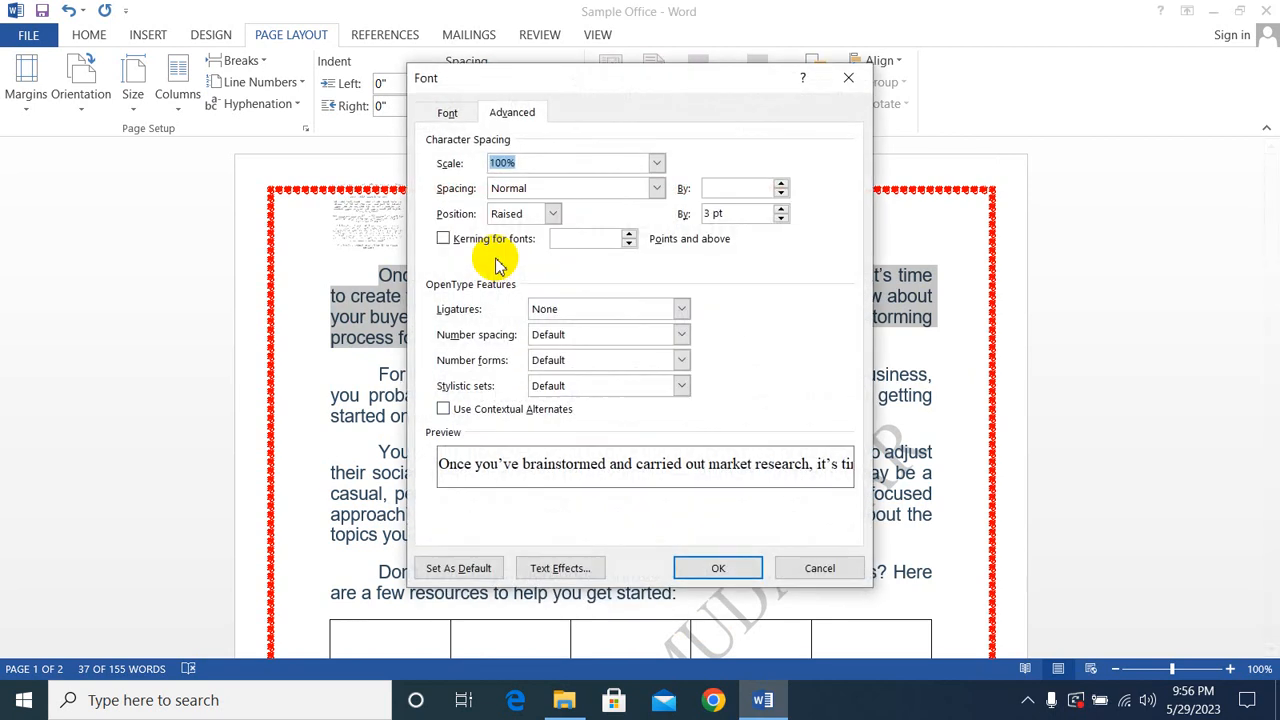
pyautogui.click(552, 213)
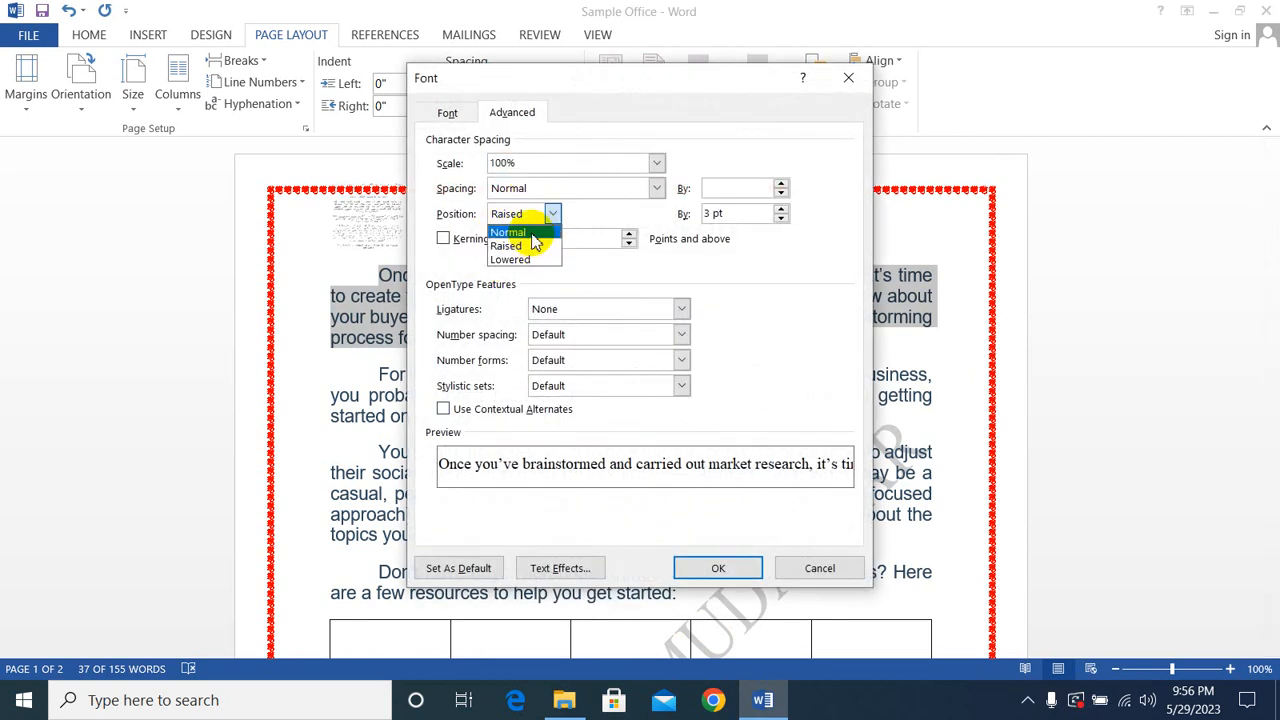
pyautogui.click(508, 232)
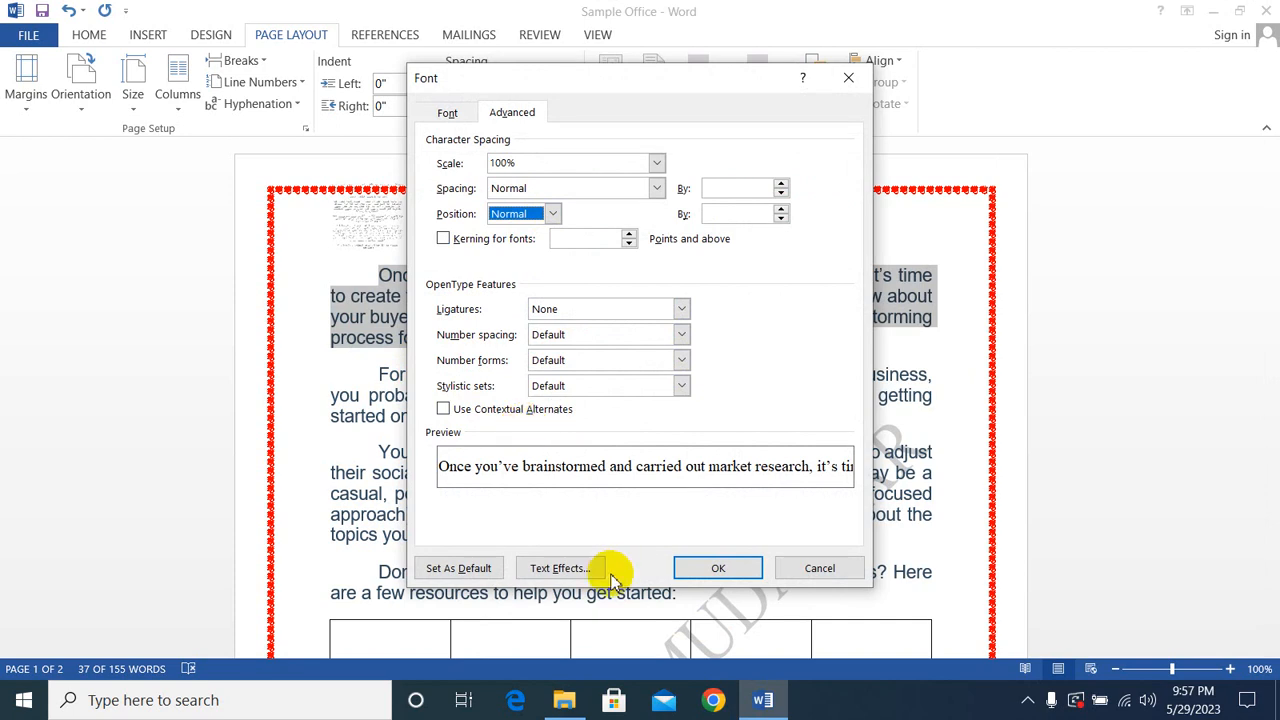
# - Examine the text fill and text effect categories under Format Text Effects, cancel the font settings, and deselect the first paragraph
pyautogui.click(560, 568)
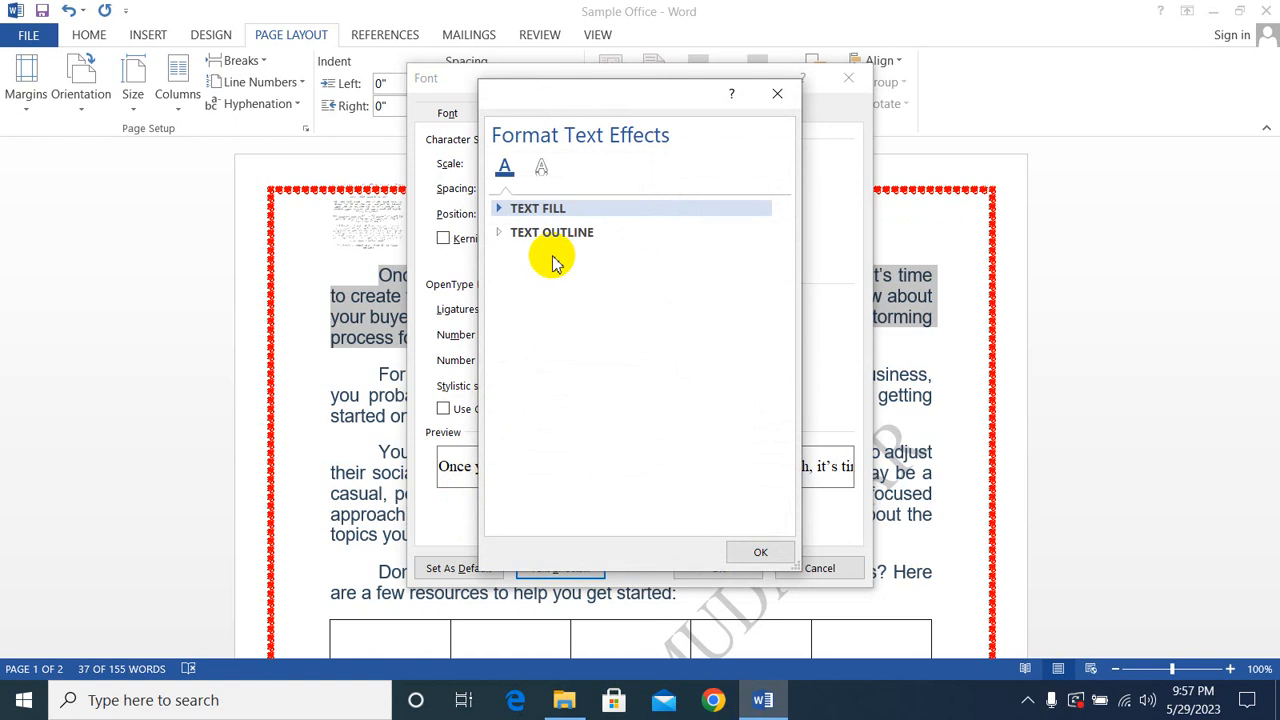
pyautogui.click(498, 210)
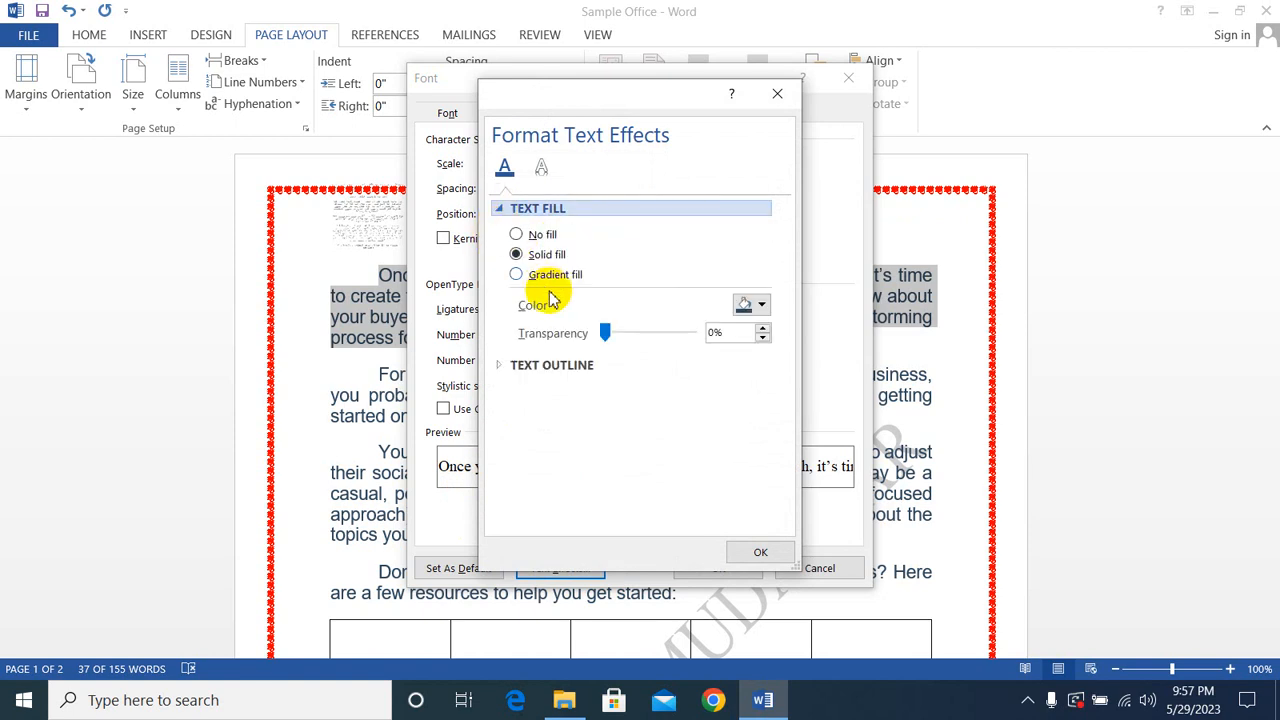
pyautogui.click(502, 210)
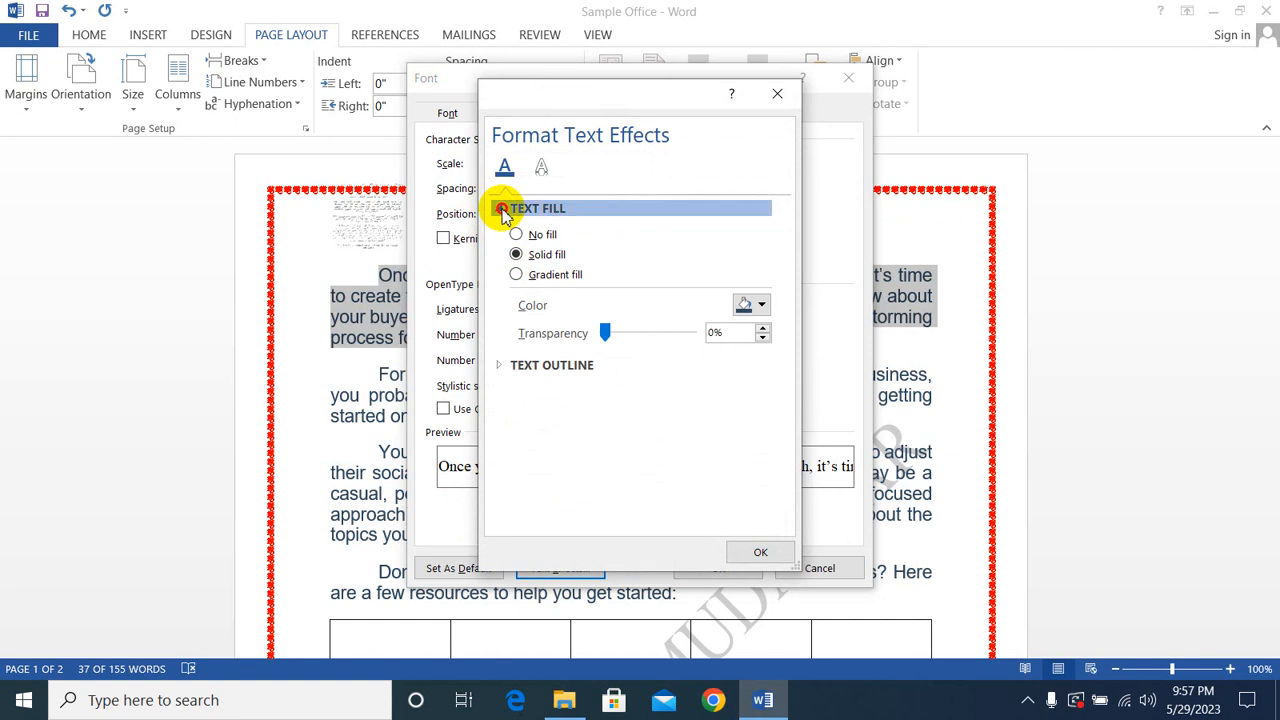
pyautogui.click(541, 167)
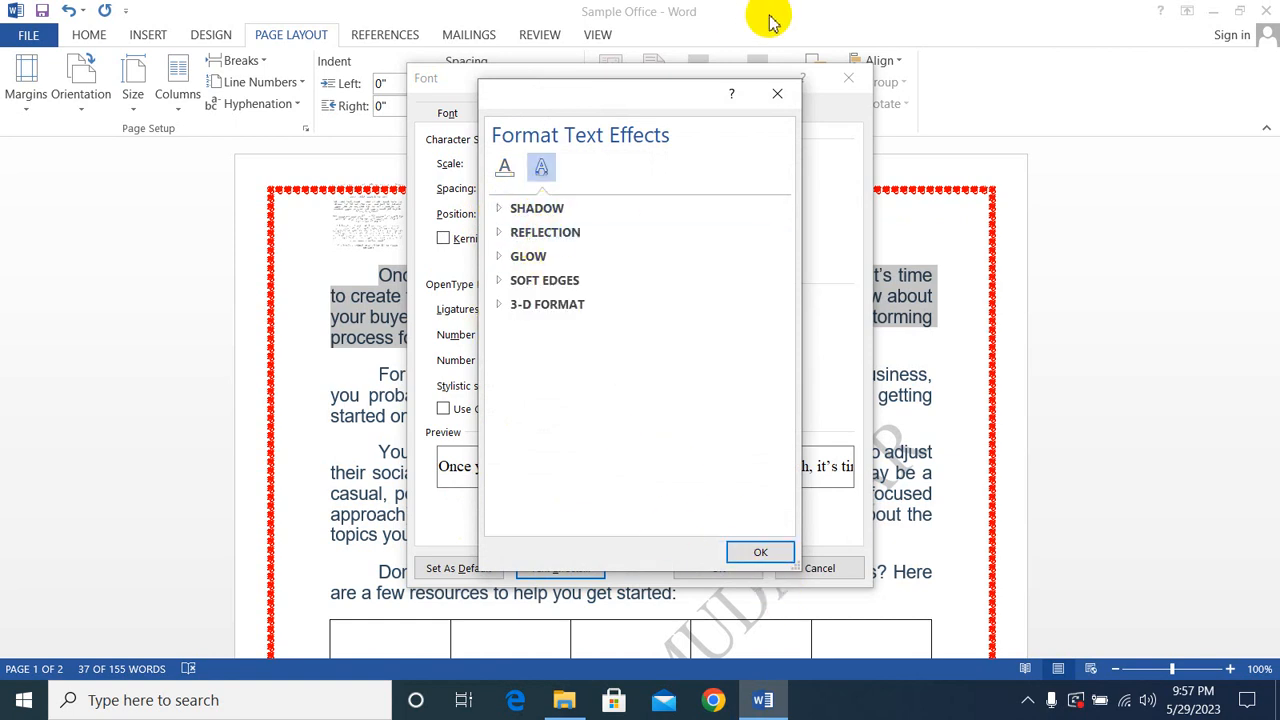
pyautogui.click(776, 94)
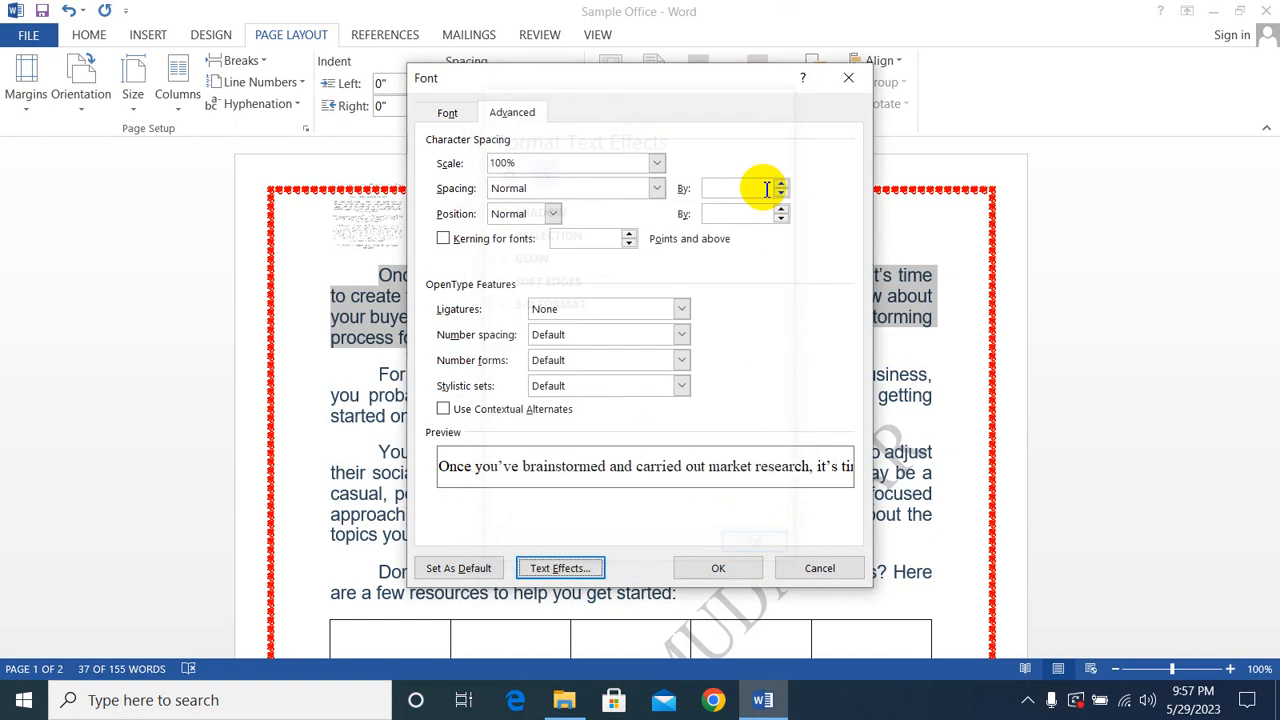
pyautogui.click(818, 568)
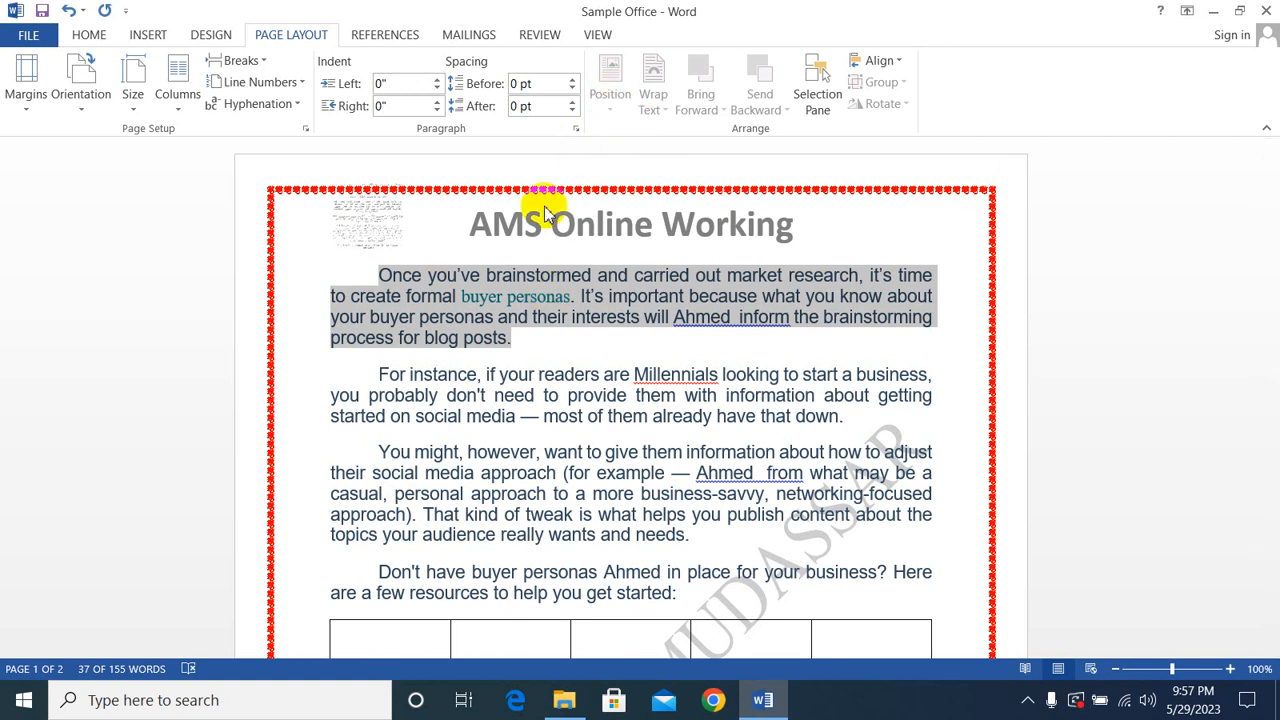
pyautogui.click(470, 320)
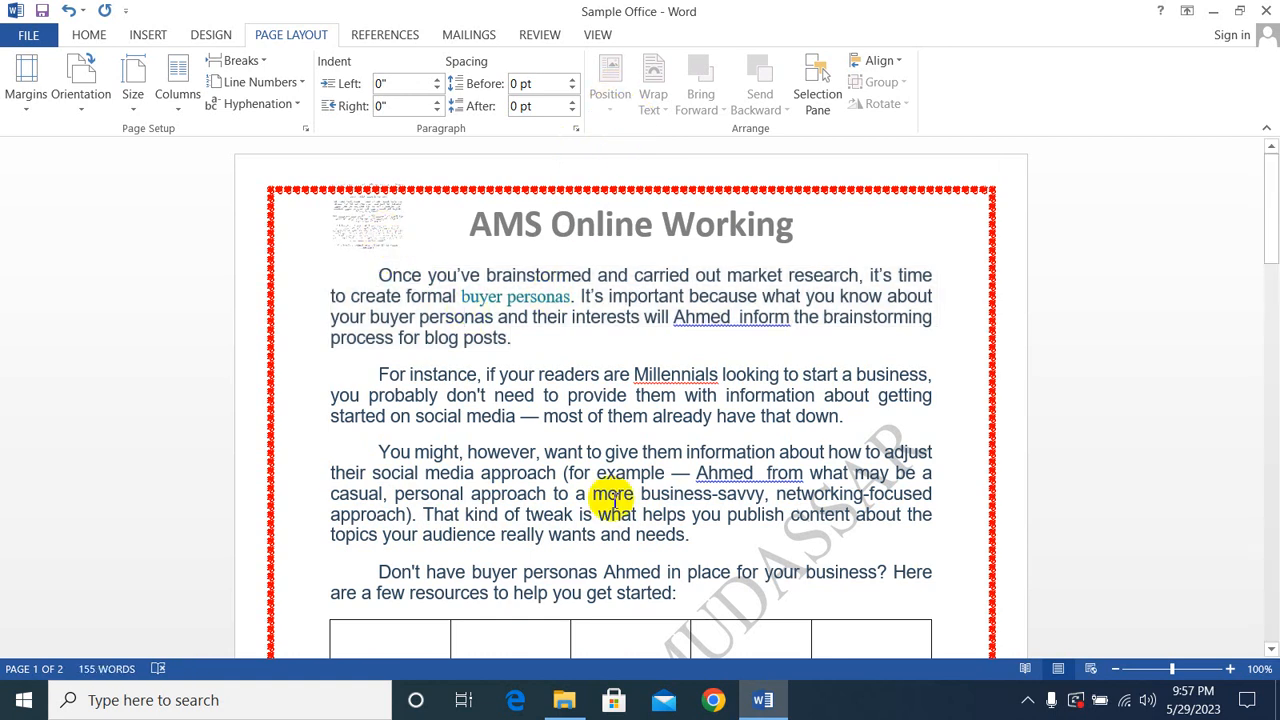
# - Shrink the oversized bar chart on page 2 so that it fits in the space beside the equation
pyautogui.scroll(-3, 608, 414)
pyautogui.scroll(-12, 618, 503)
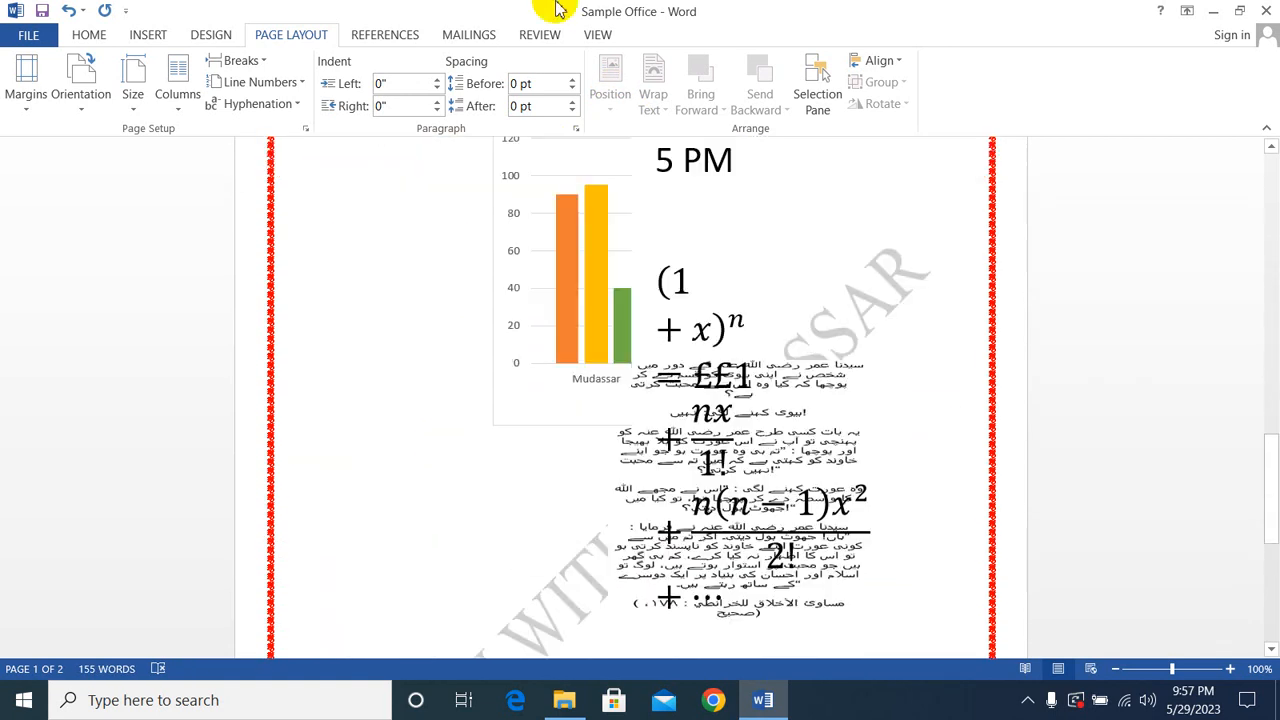
pyautogui.click(605, 270)
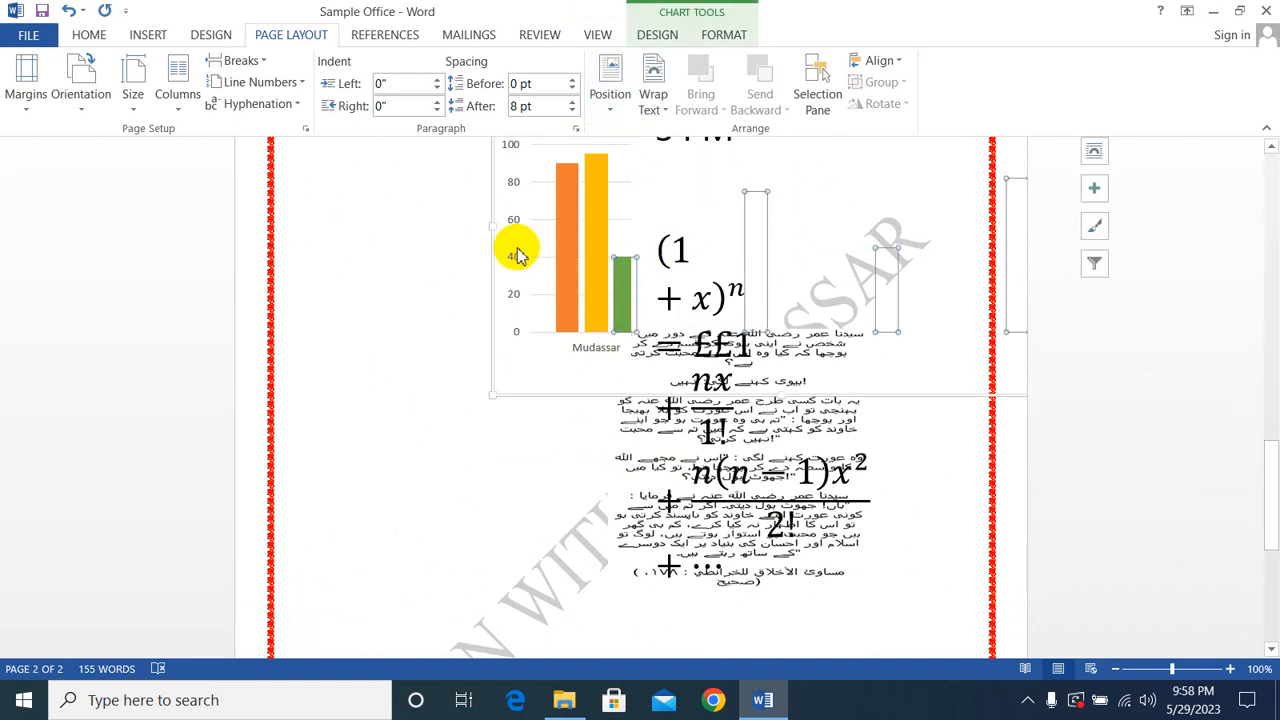
pyautogui.moveTo(545, 229); pyautogui.dragTo(651, 400)
pyautogui.scroll(6, 660, 400)
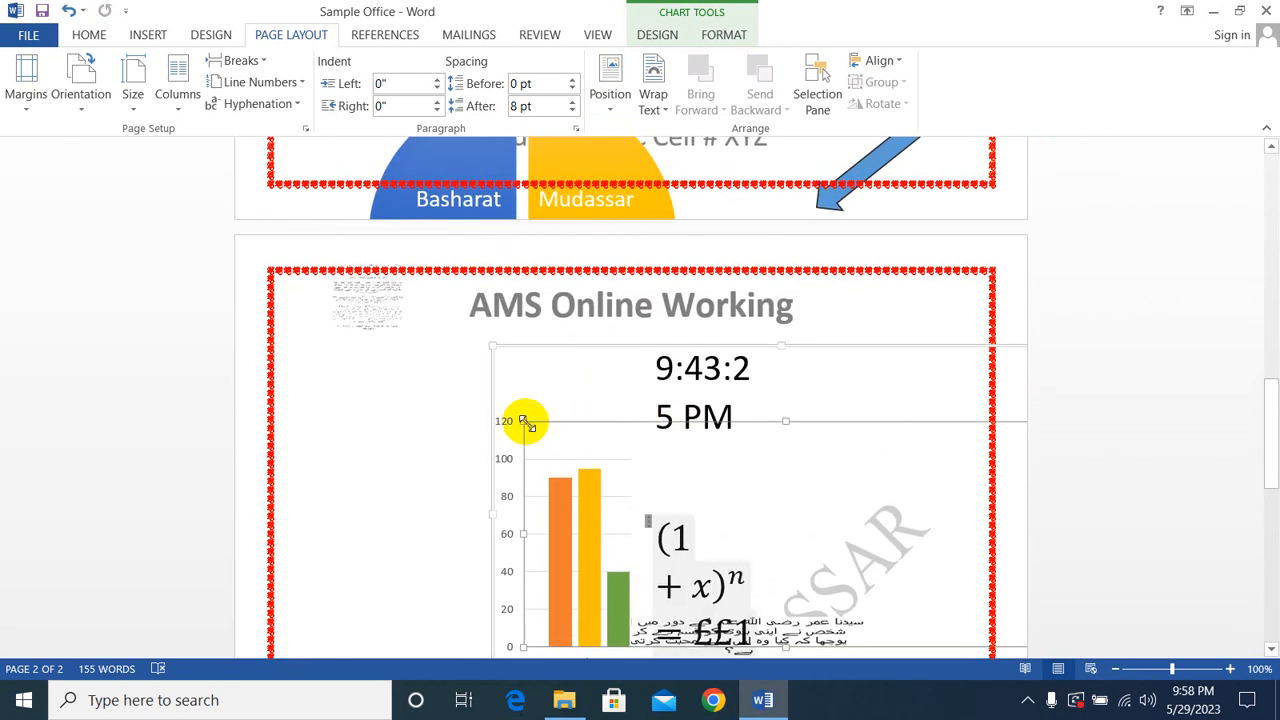
pyautogui.moveTo(519, 362); pyautogui.dragTo(533, 385)
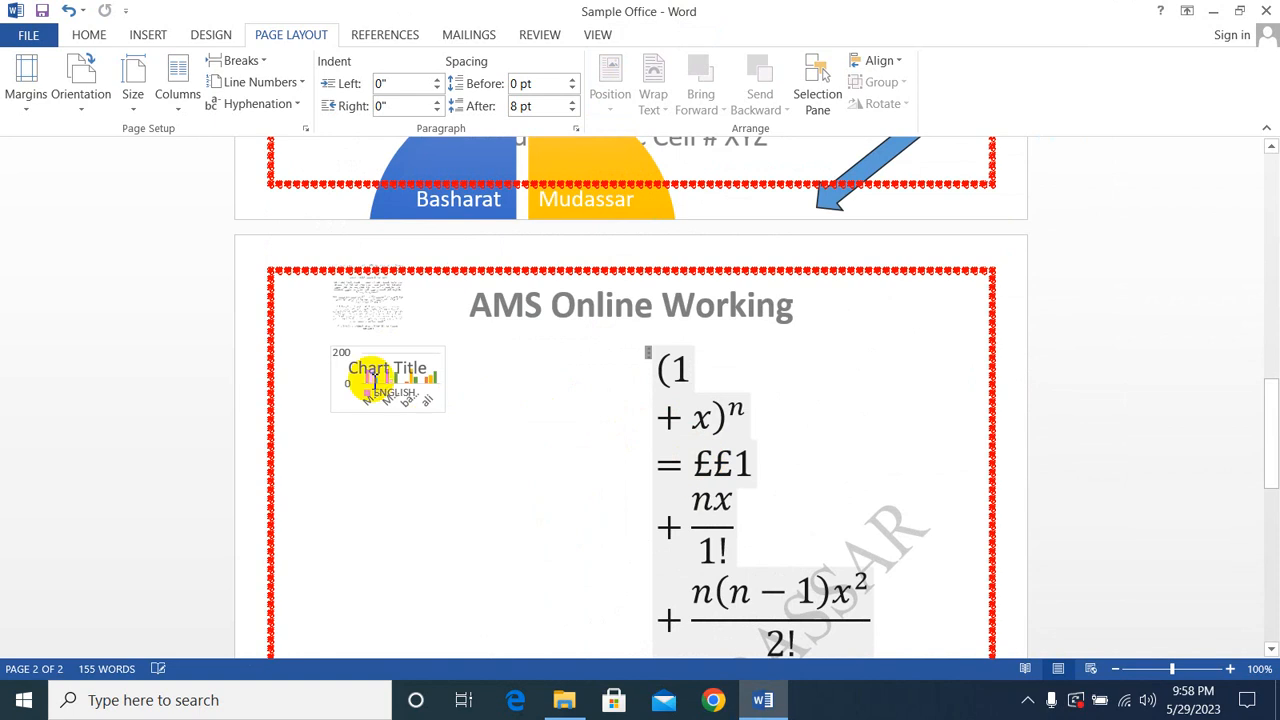
# - Enlarge the small bar chart so that it nearly reaches the equation, and deselect it
pyautogui.click(418, 398)
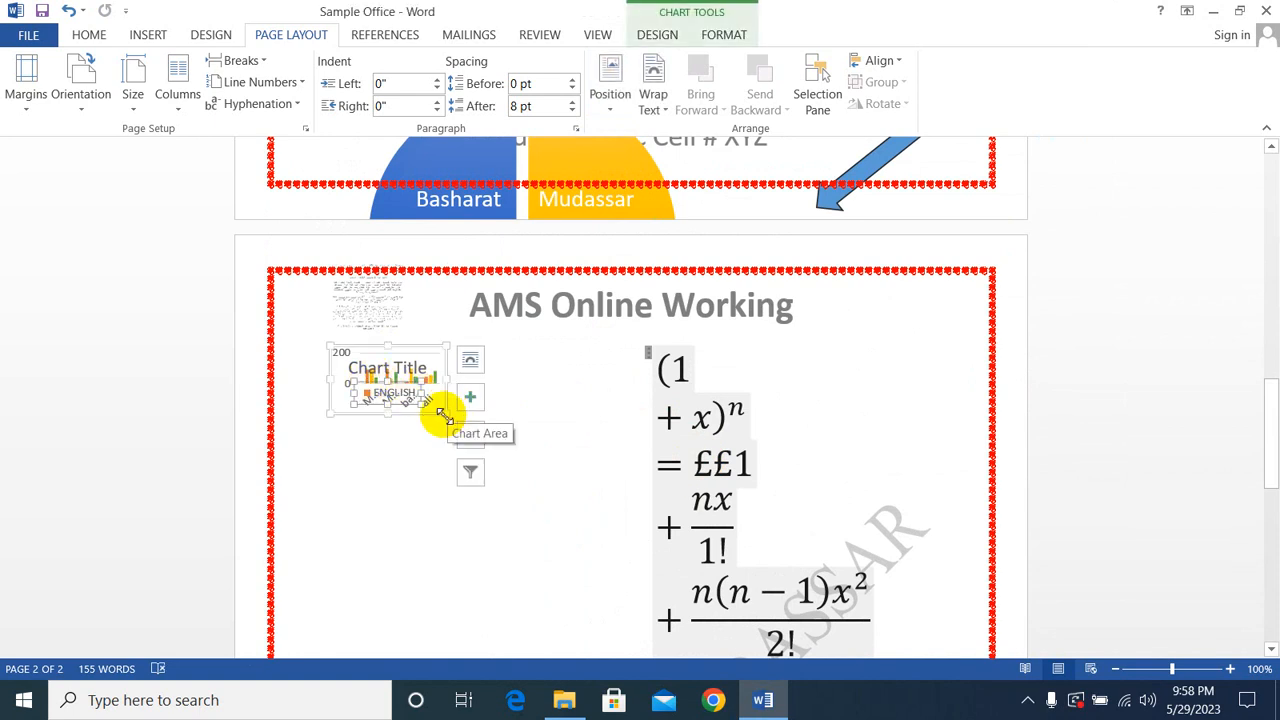
pyautogui.moveTo(448, 414); pyautogui.dragTo(624, 582)
pyautogui.click(744, 472)
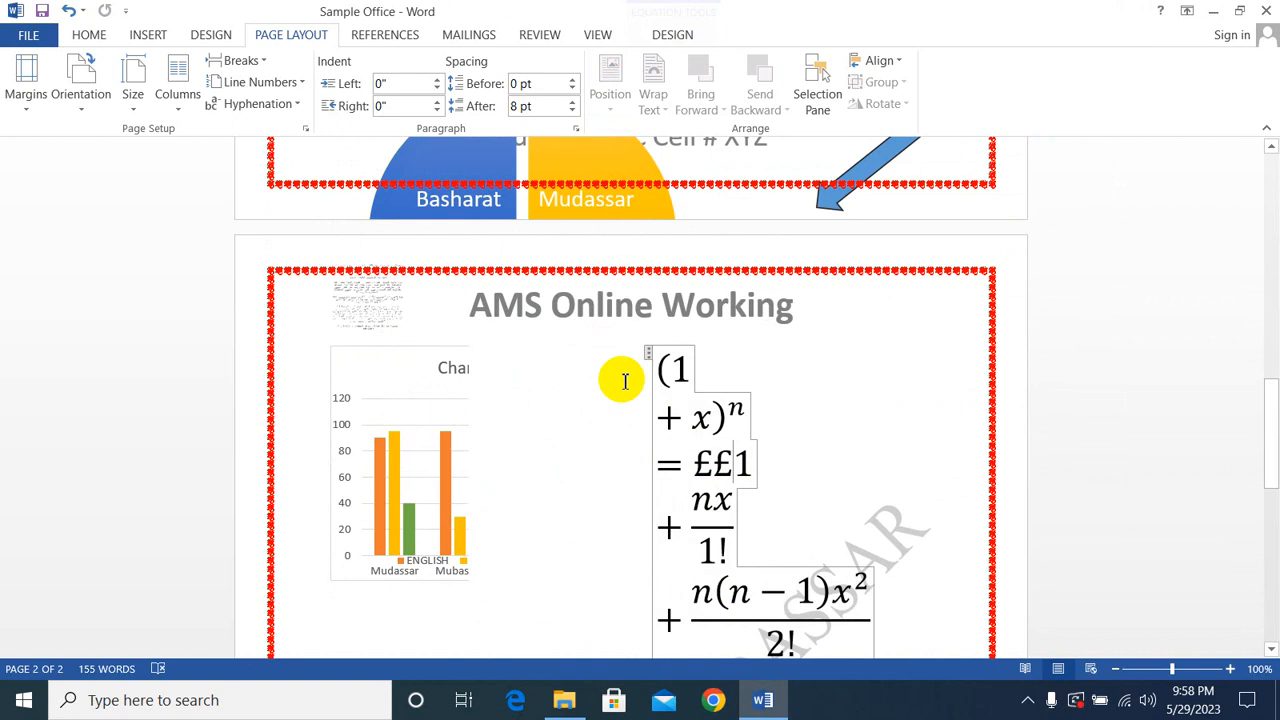
# - Select the whole equation beside the bar chart on page 2
pyautogui.scroll(-1, 659, 359)
pyautogui.scroll(-3, 660, 355)
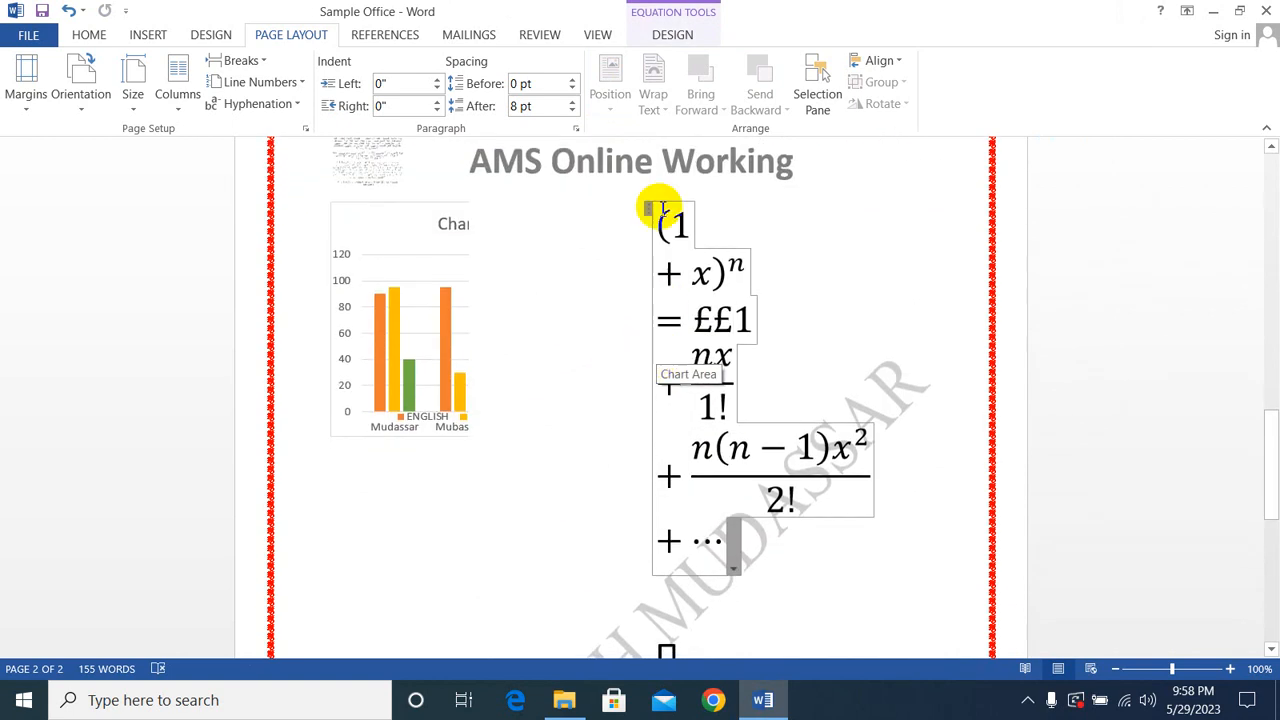
pyautogui.doubleClick(668, 222)
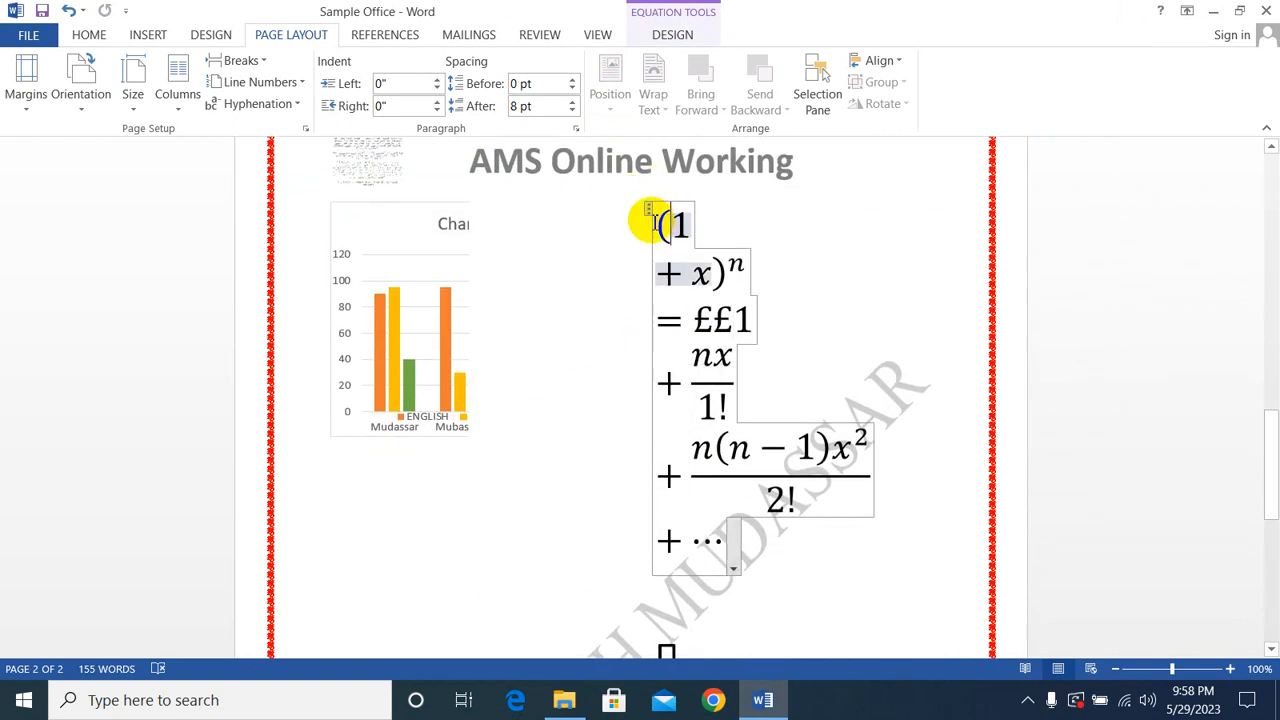
pyautogui.click(648, 212)
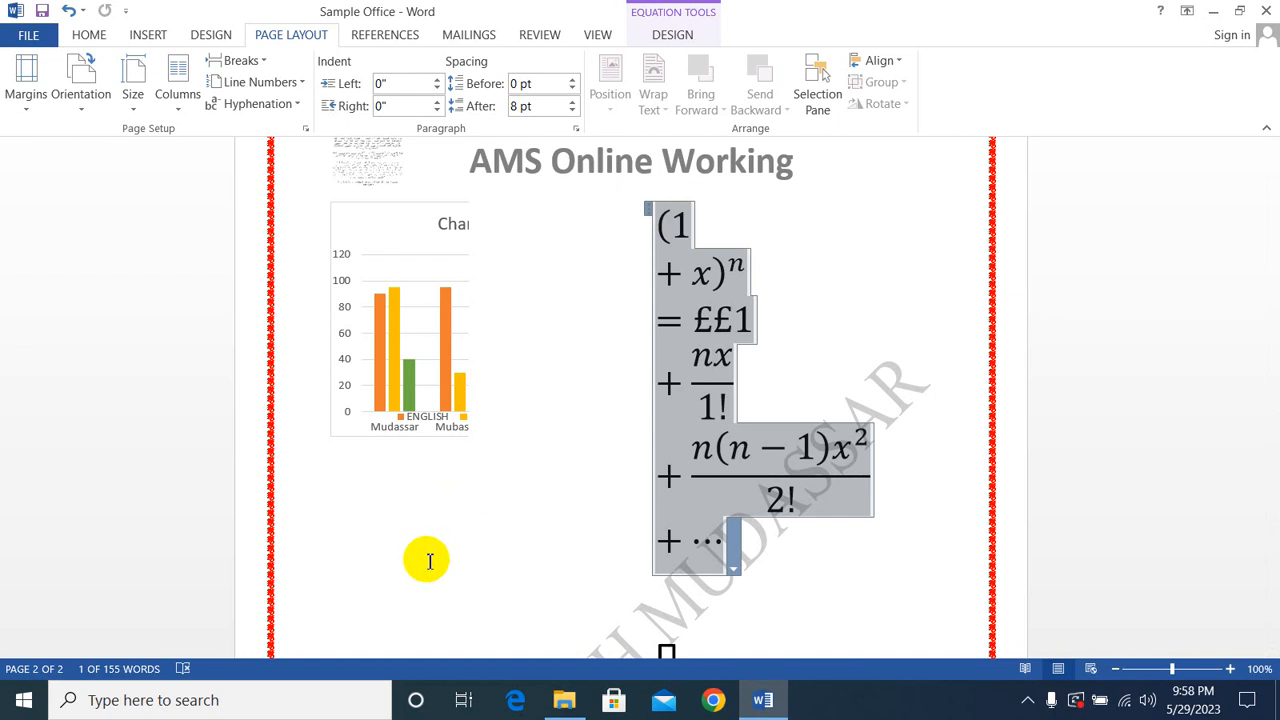
# - Position the bar chart on page 2 at the top left of the page with square text wrapping
pyautogui.click(443, 410)
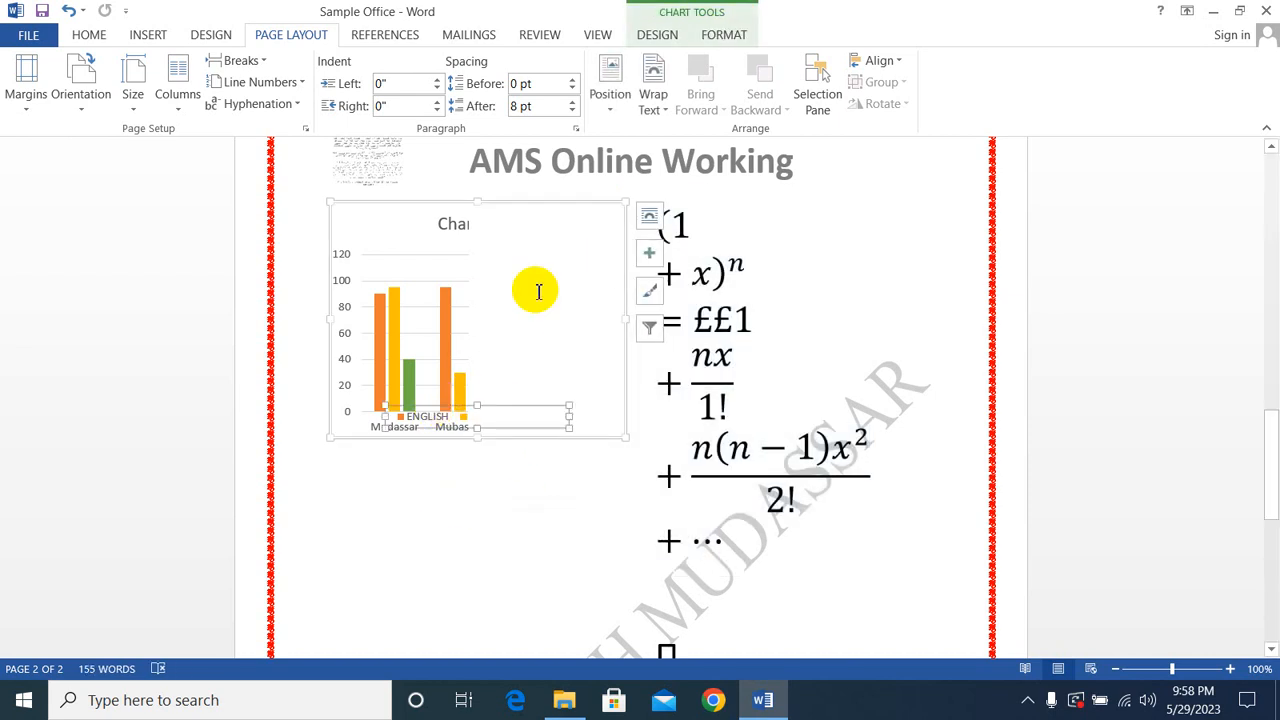
pyautogui.click(611, 110)
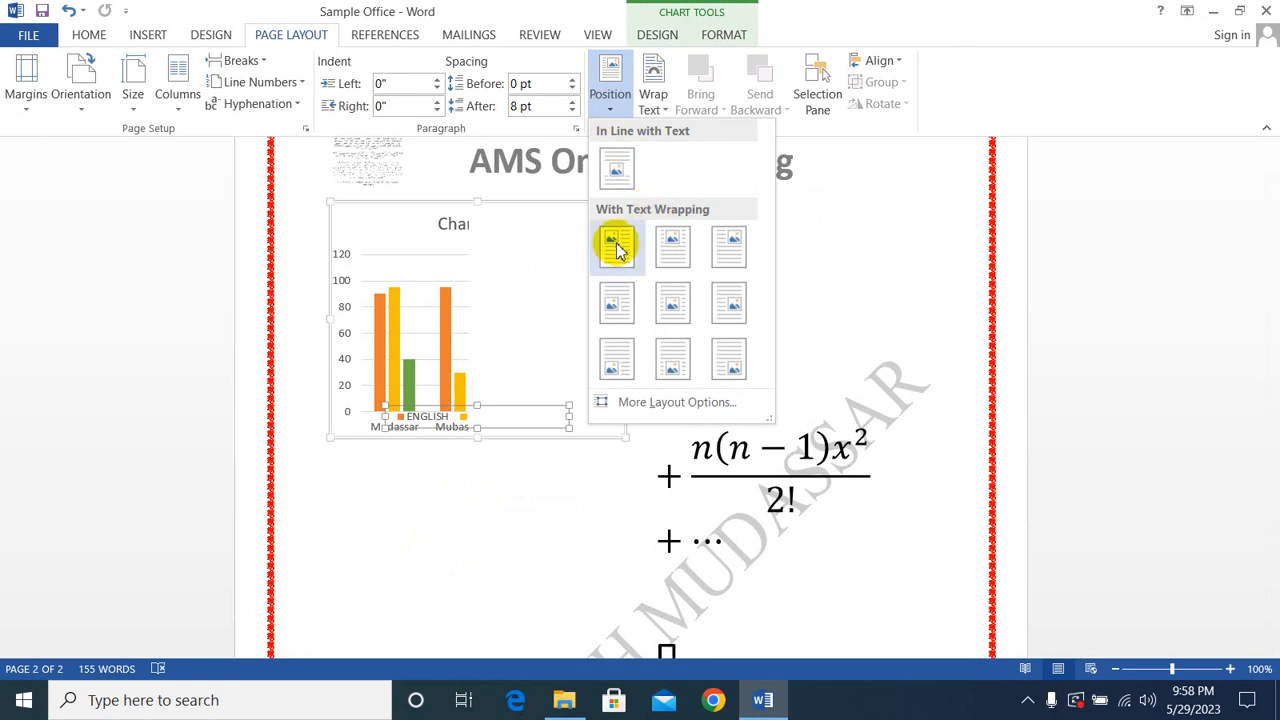
pyautogui.click(673, 308)
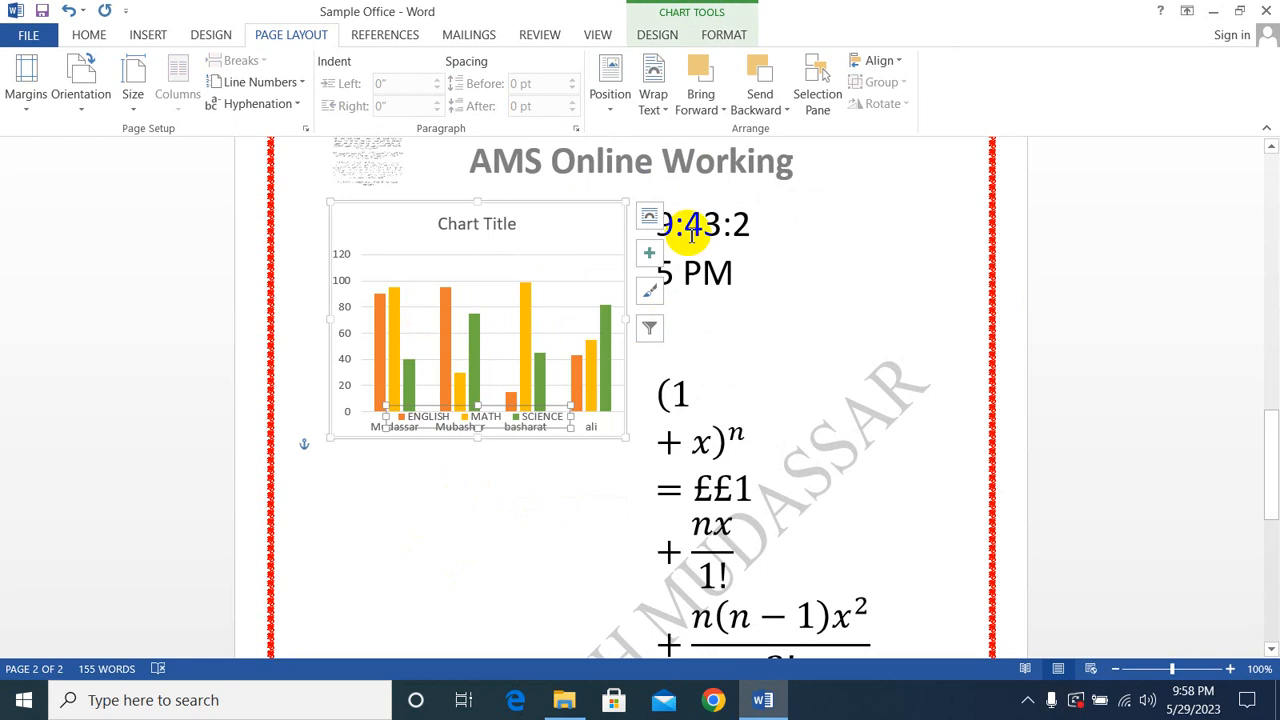
# - Show the Selection pane and move the whole equation to below the bar chart on page 2
pyautogui.click(691, 235)
pyautogui.click(663, 481)
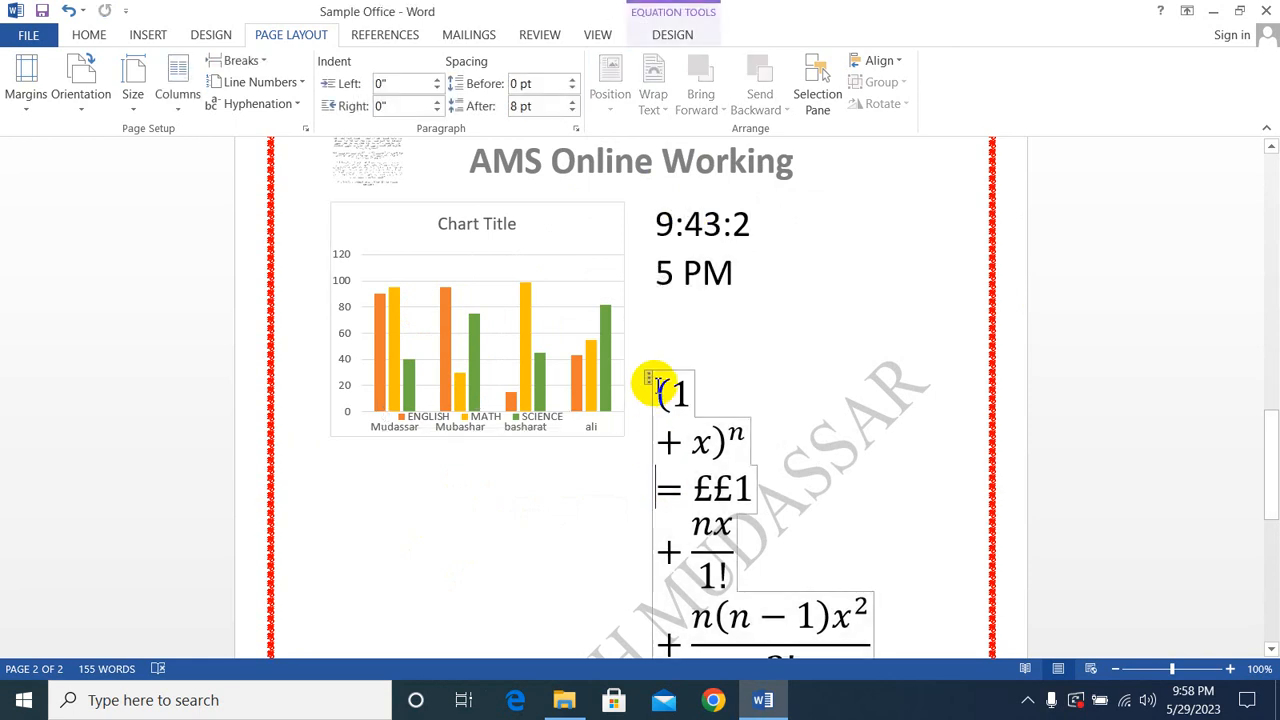
pyautogui.click(804, 116)
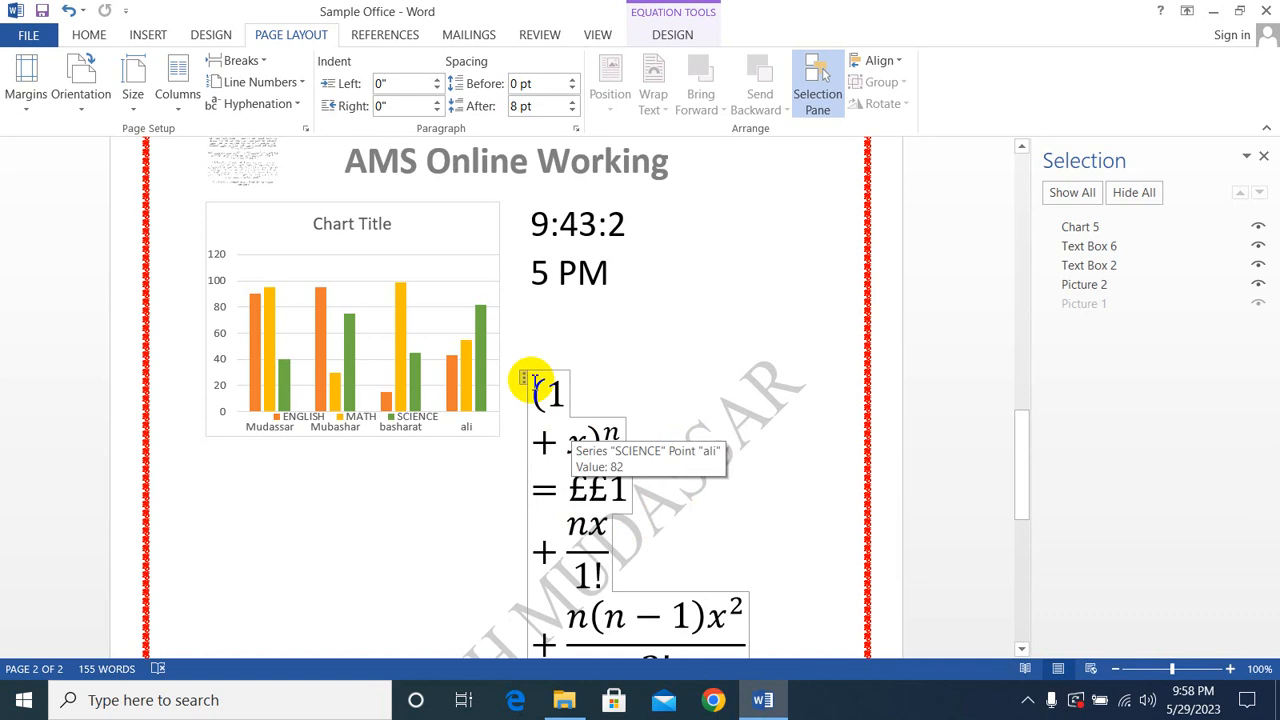
pyautogui.moveTo(523, 382); pyautogui.dragTo(243, 572)
pyautogui.scroll(-6, 580, 478)
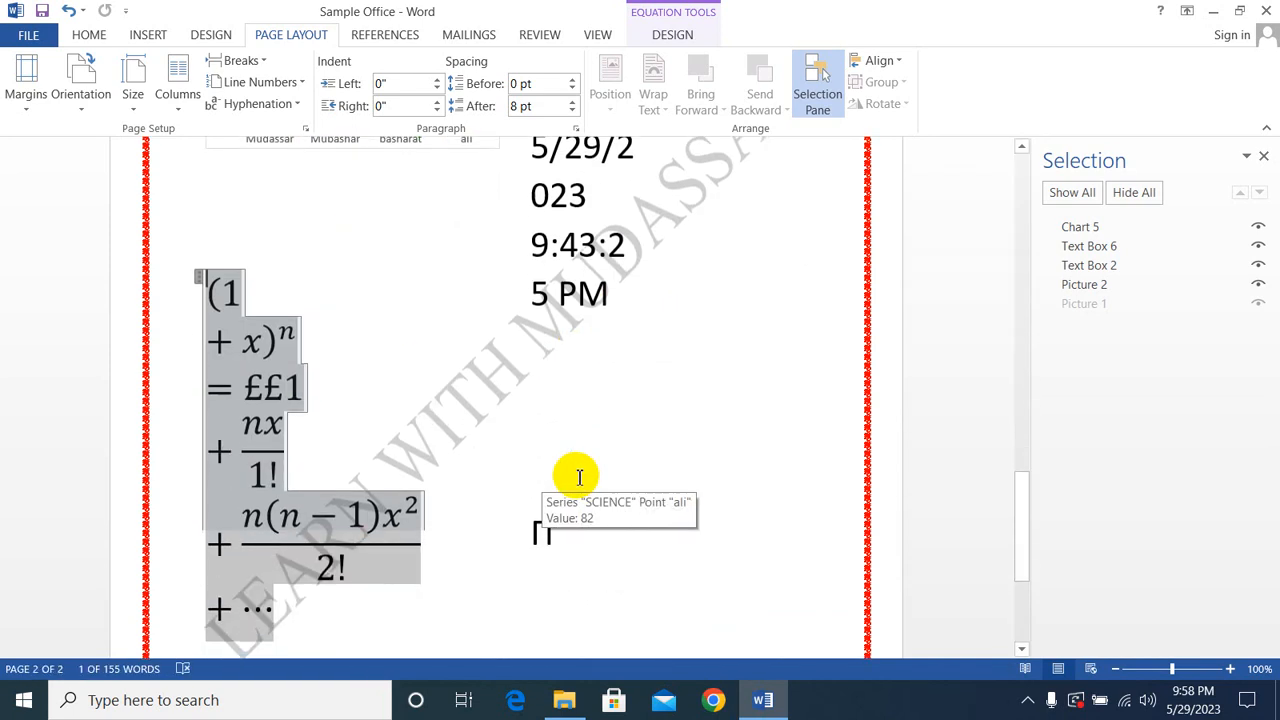
# - Select the bar chart on page 2 and examine its text wrapping and alignment options
pyautogui.scroll(8, 579, 477)
pyautogui.click(443, 423)
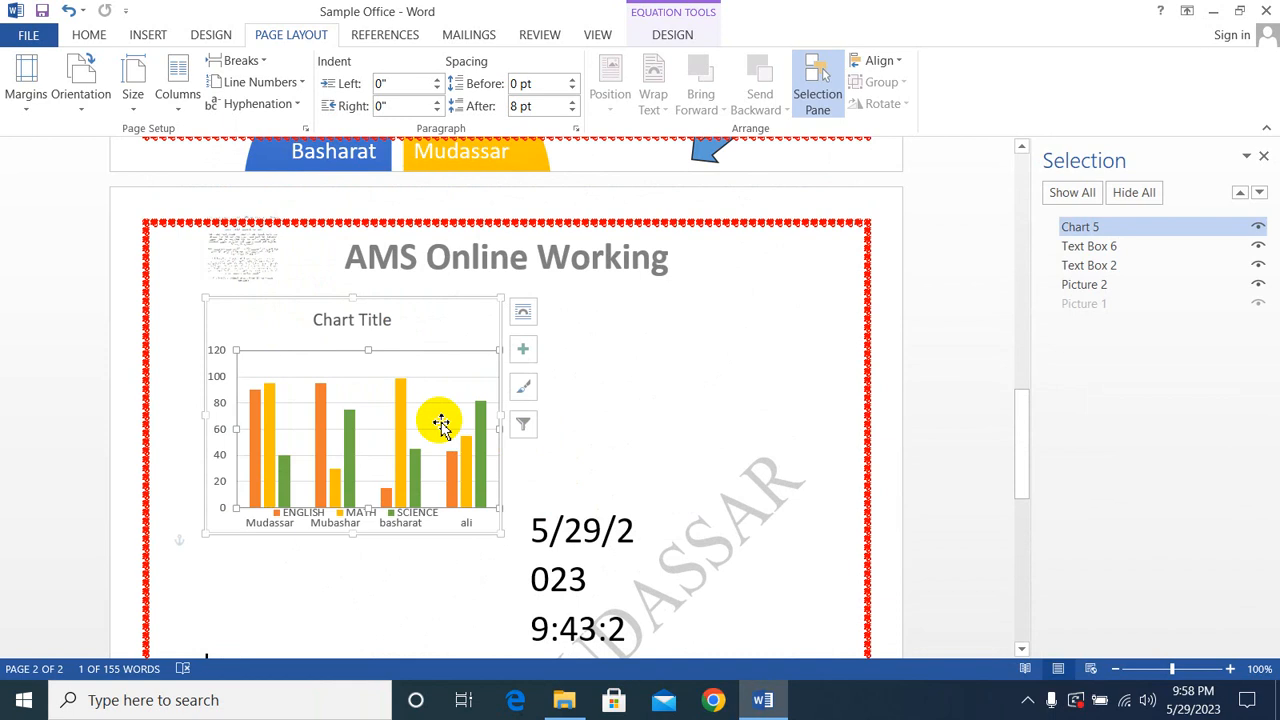
pyautogui.click(669, 112)
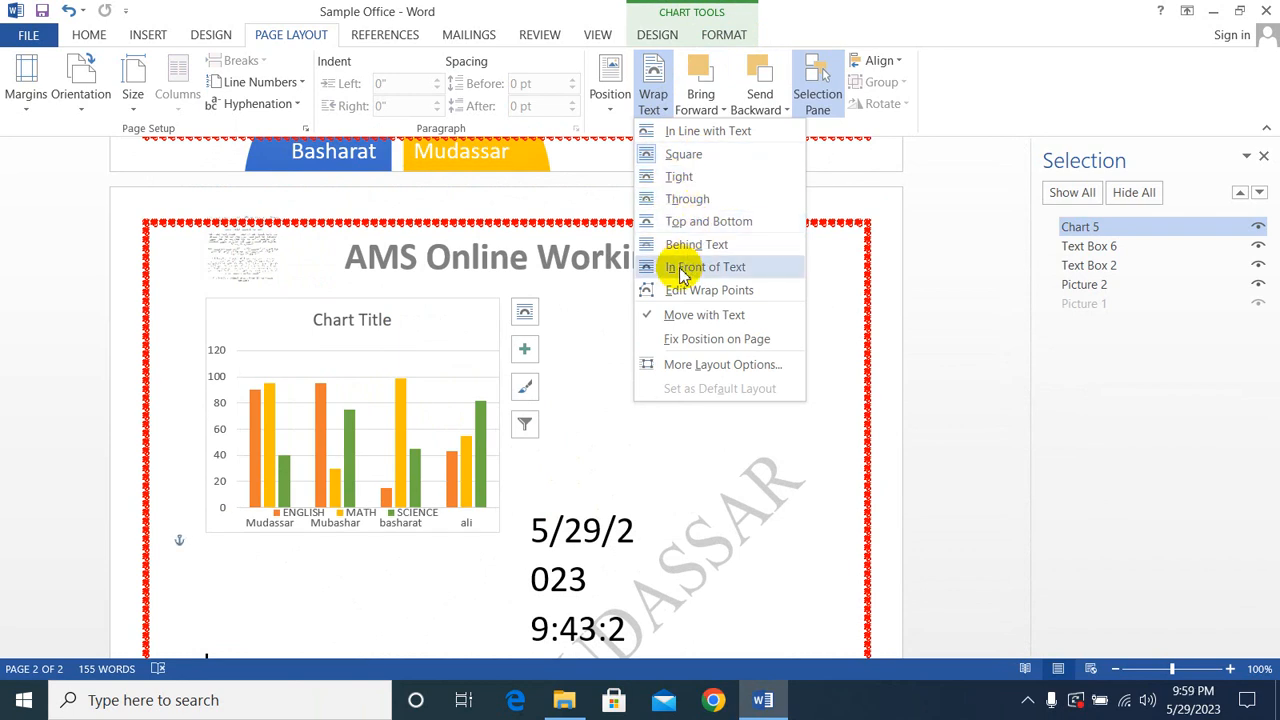
pyautogui.click(400, 402)
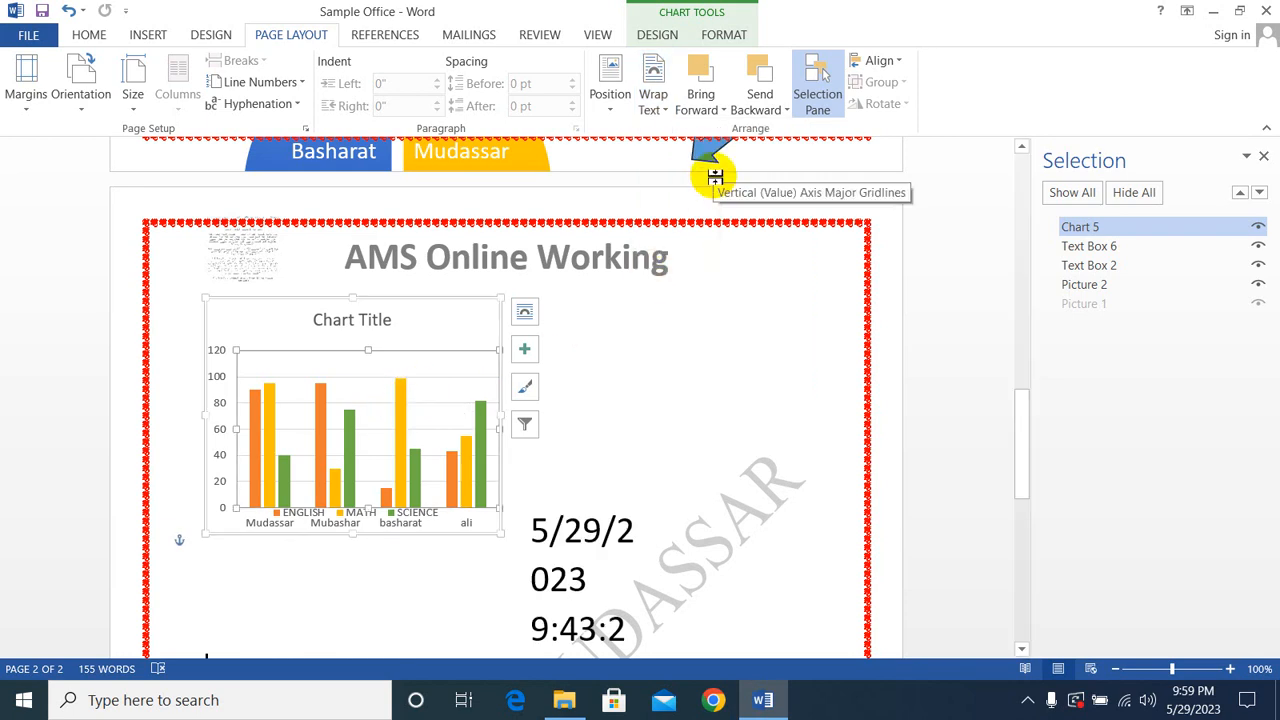
pyautogui.click(898, 62)
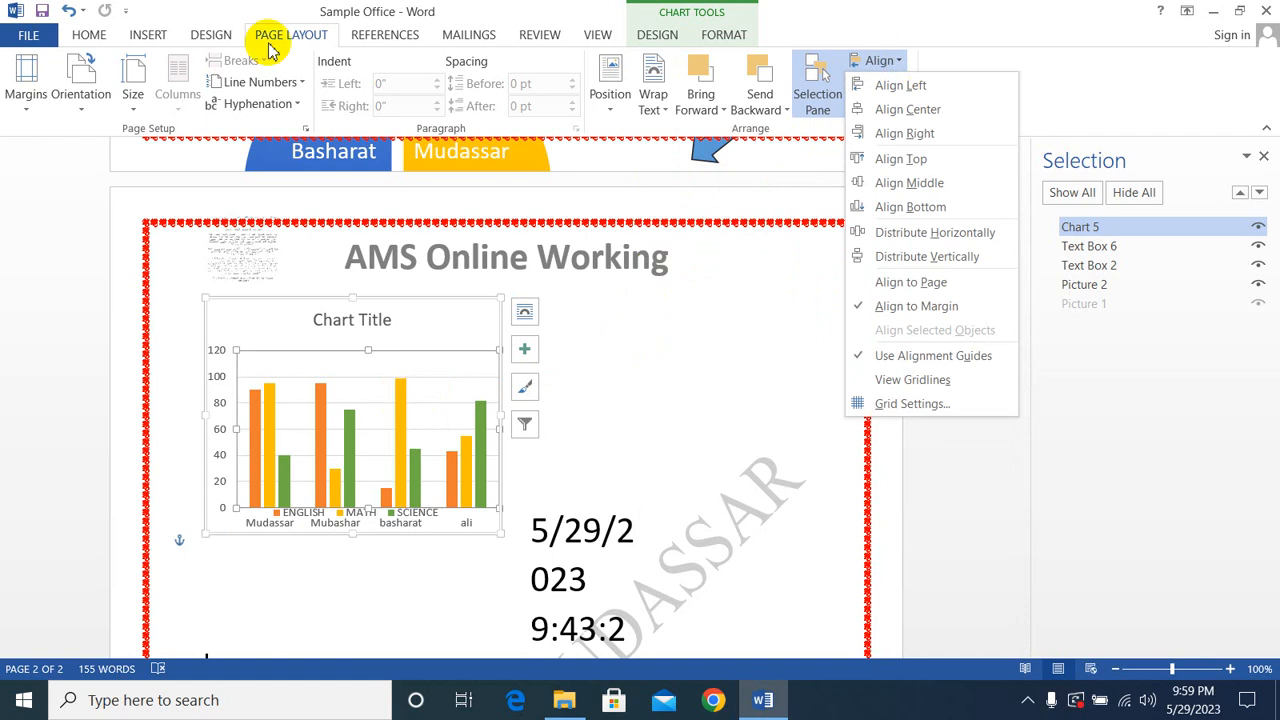
pyautogui.click(88, 38)
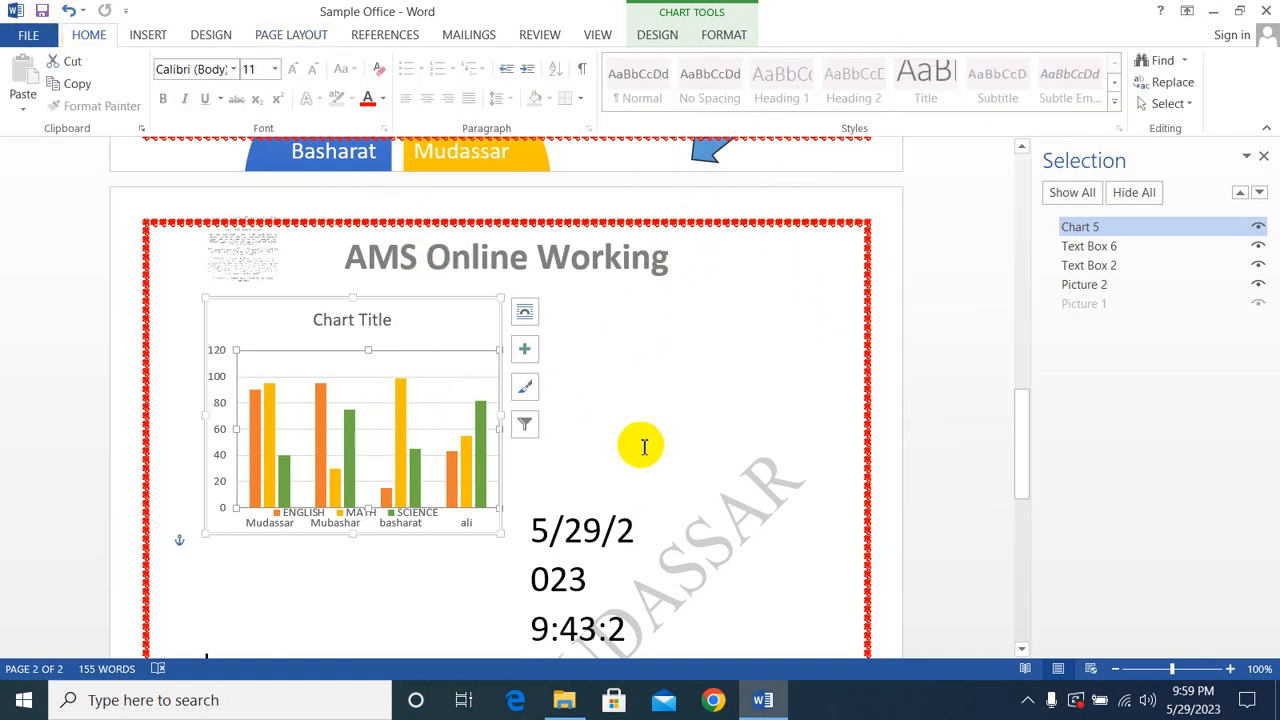
pyautogui.click(571, 529)
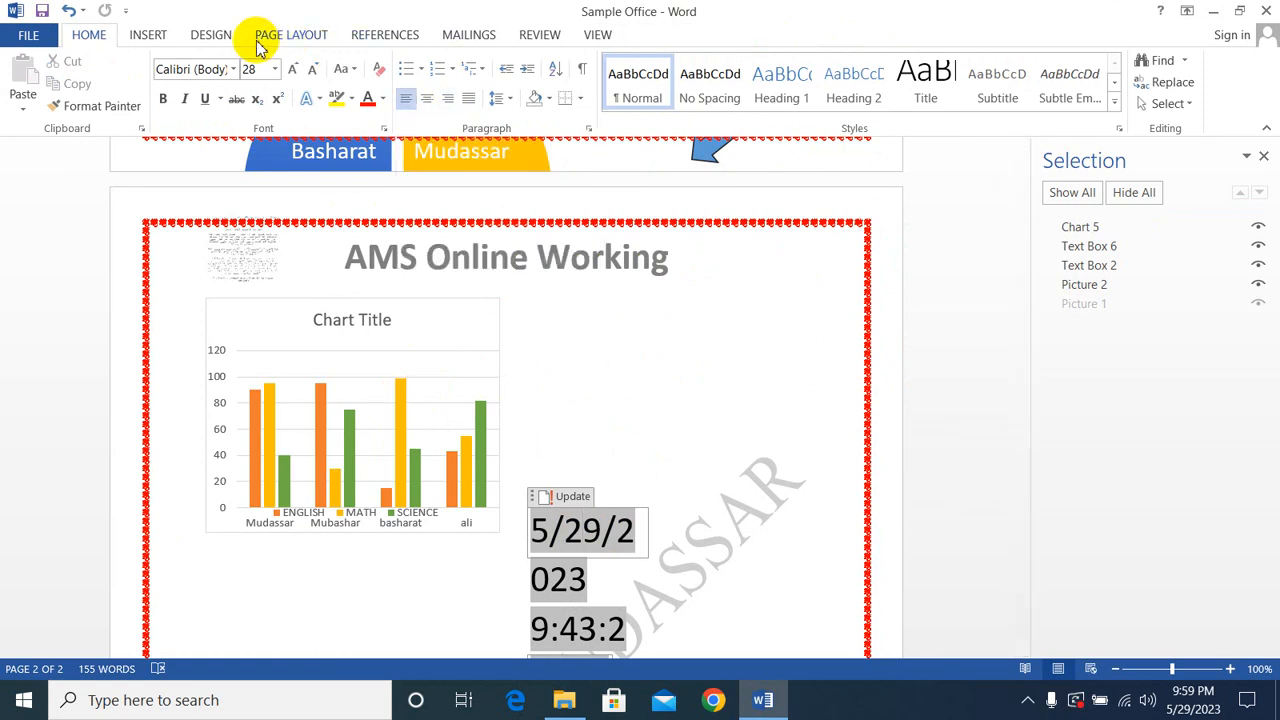
pyautogui.click(295, 34)
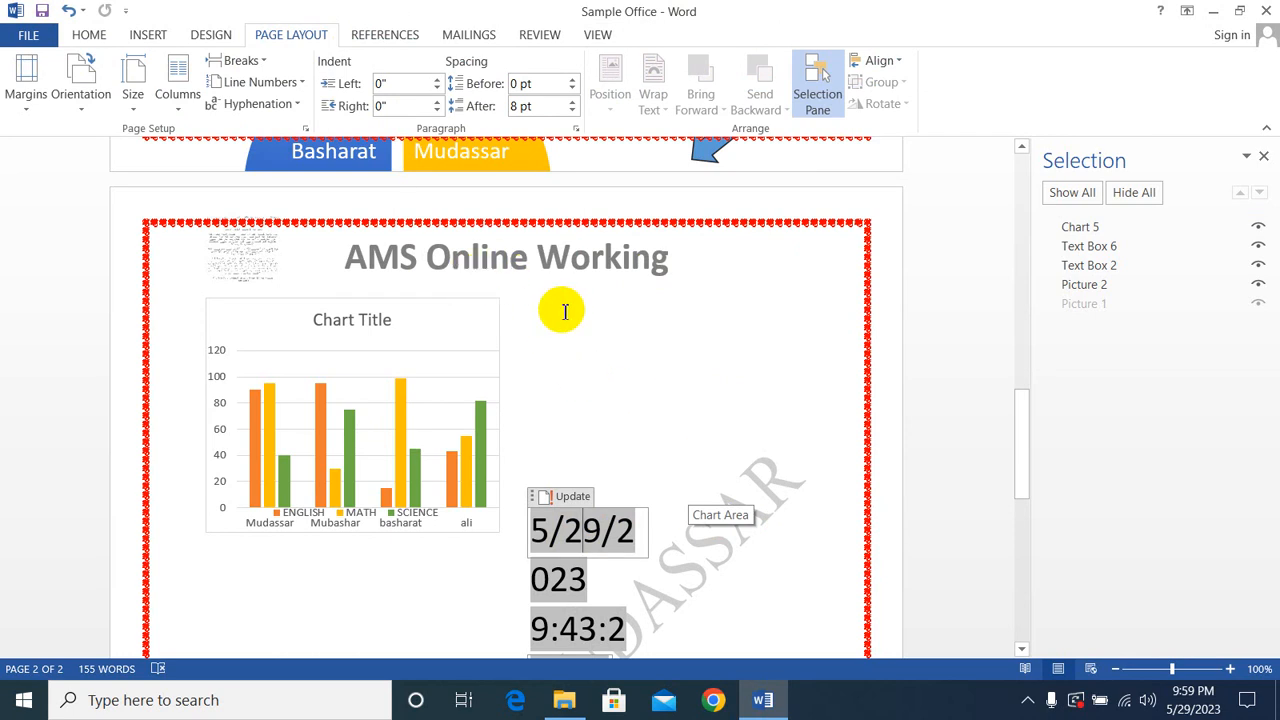
pyautogui.click(398, 46)
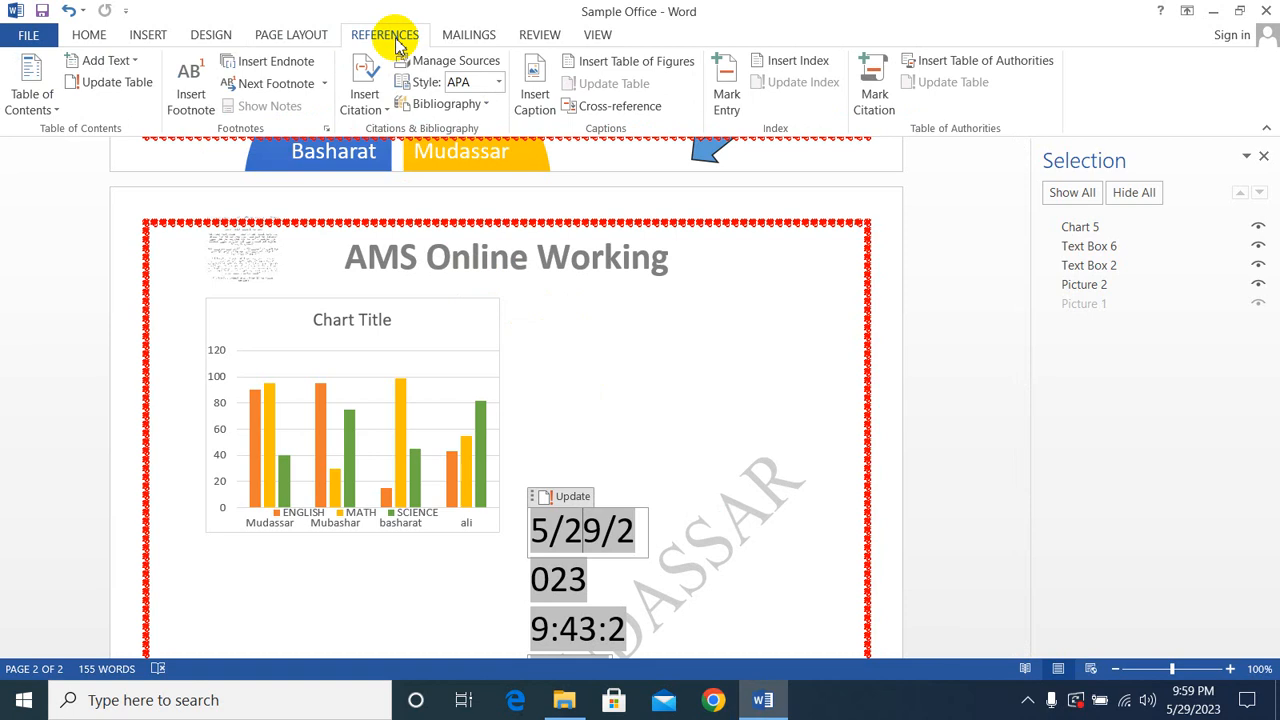
pyautogui.click(466, 38)
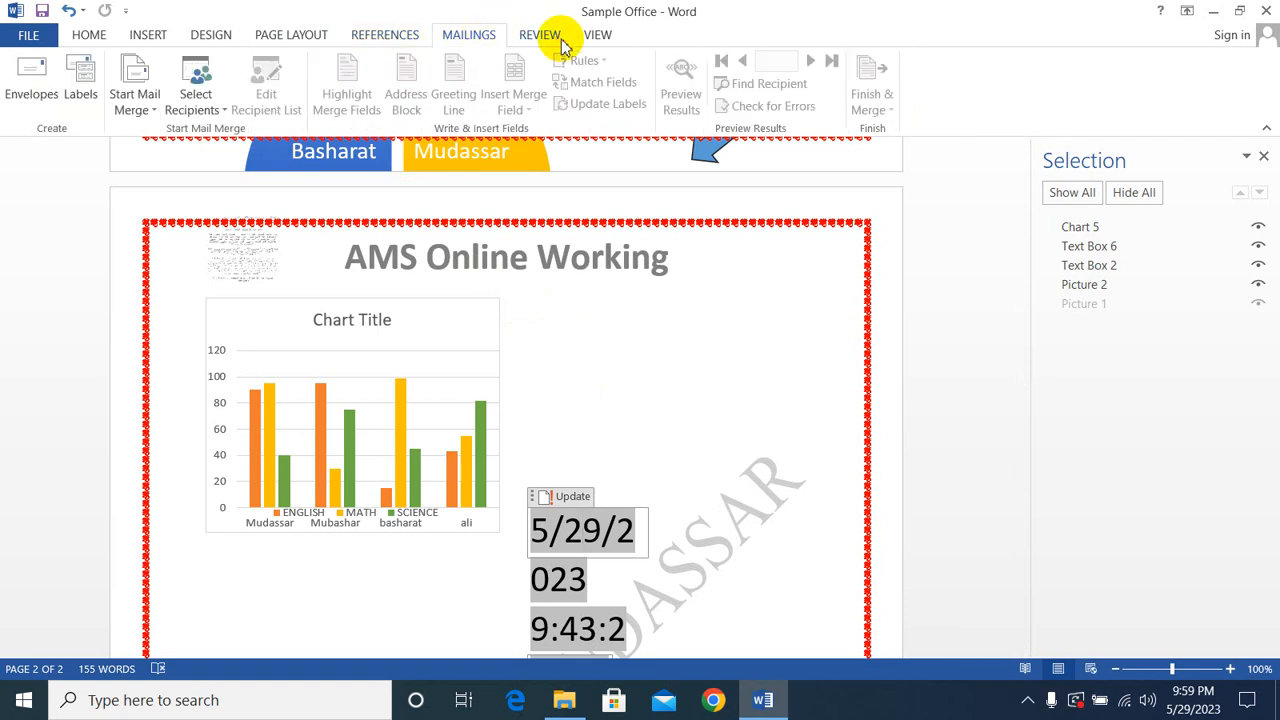
pyautogui.click(596, 36)
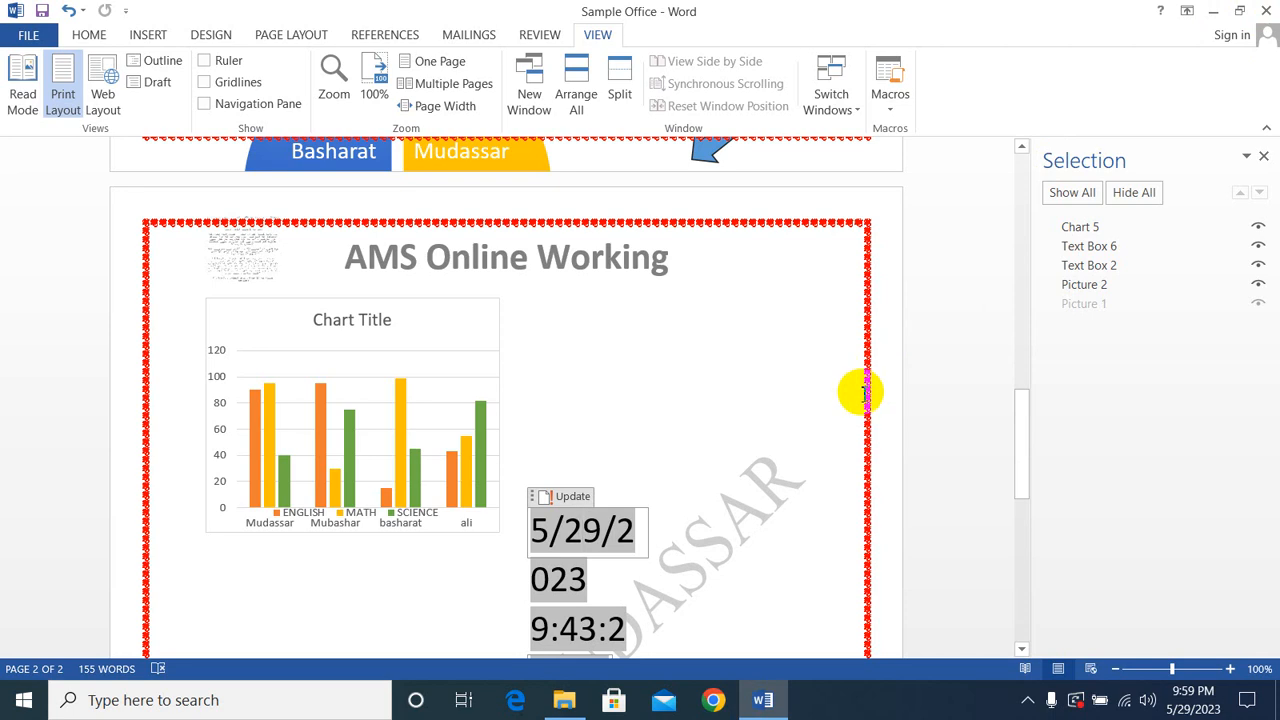
pyautogui.click(1031, 702)
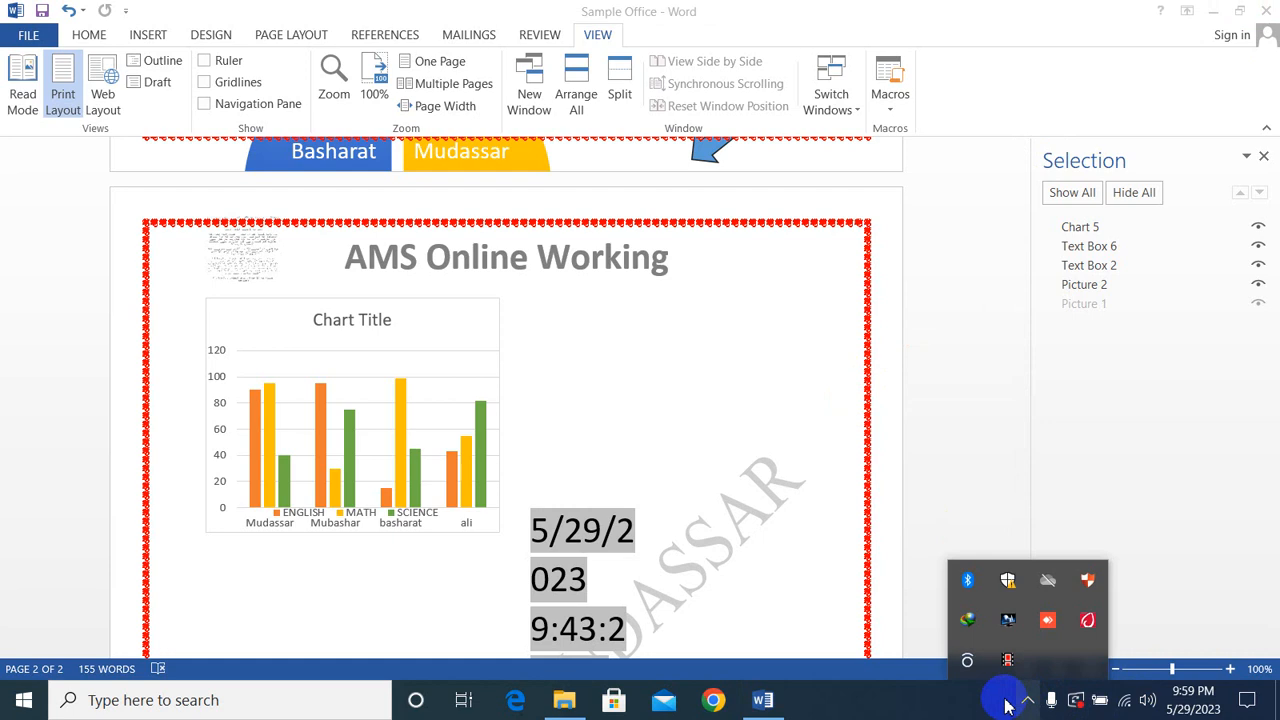